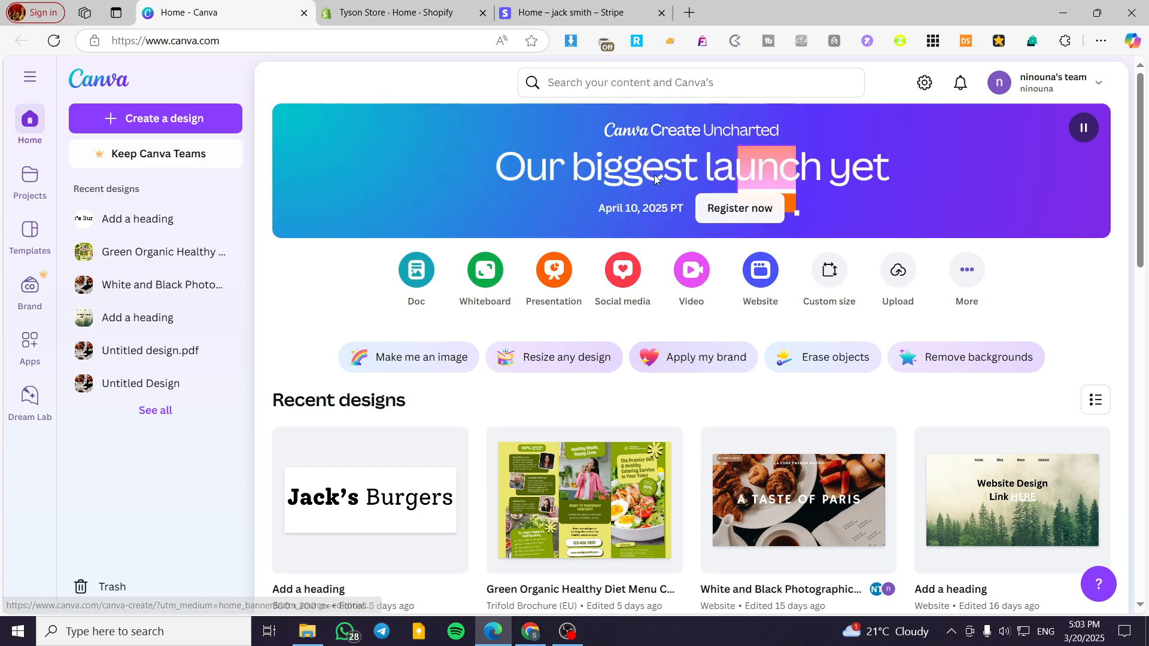
- Search Canva's content for "website"
{"action": "scroll", "coordinate": [1027, 351], "scroll_direction": "down", "scroll_amount": 3}
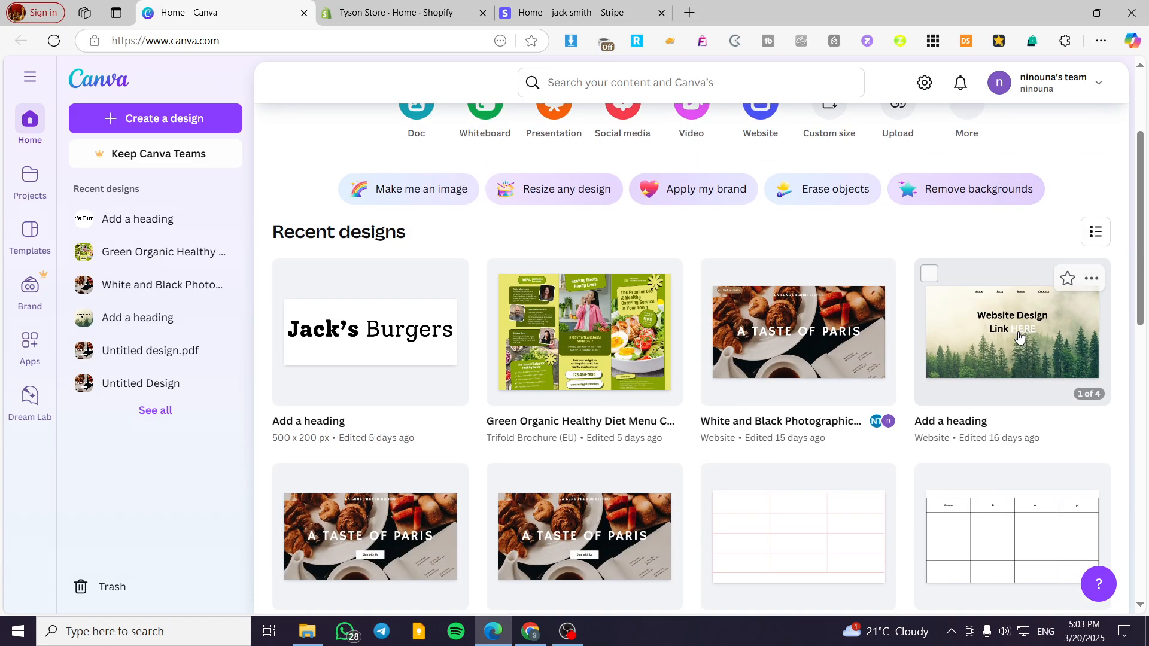
{"action": "scroll", "coordinate": [662, 346], "scroll_direction": "up", "scroll_amount": 3}
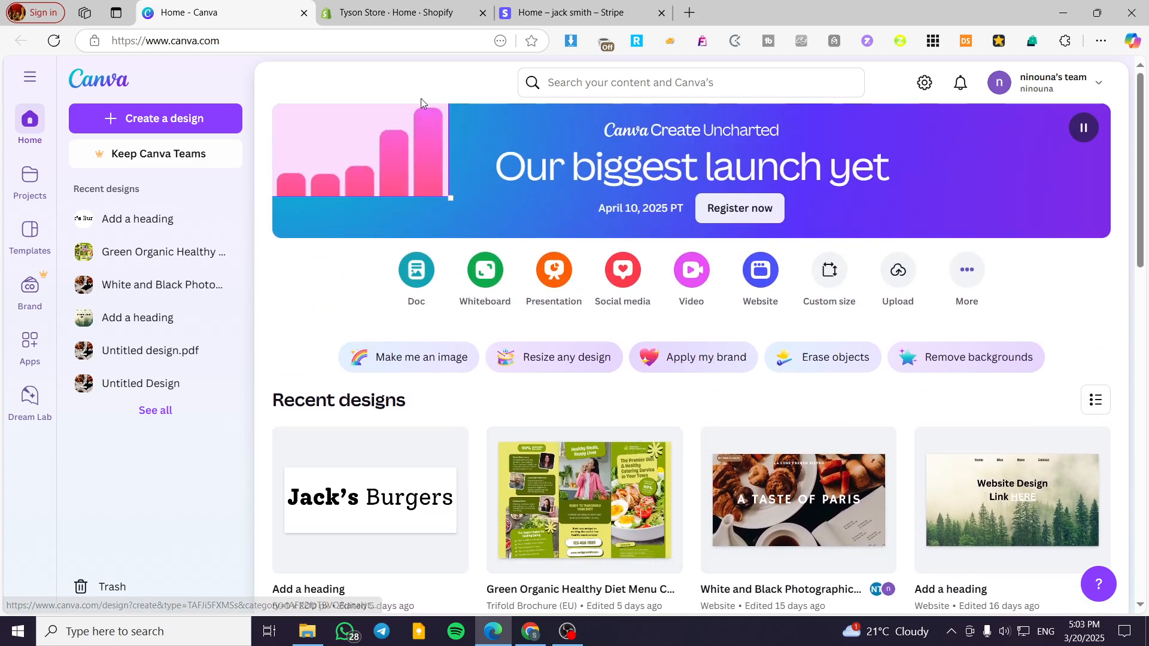
{"action": "left_click", "coordinate": [571, 76]}
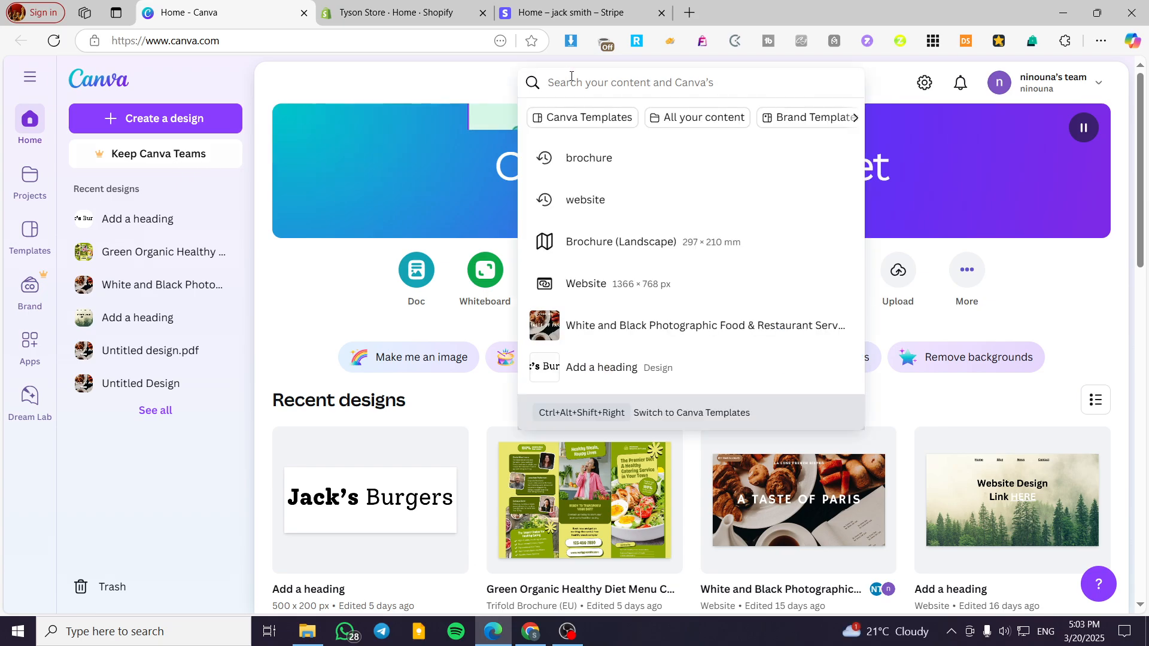
{"action": "type", "text": "zebsite"}
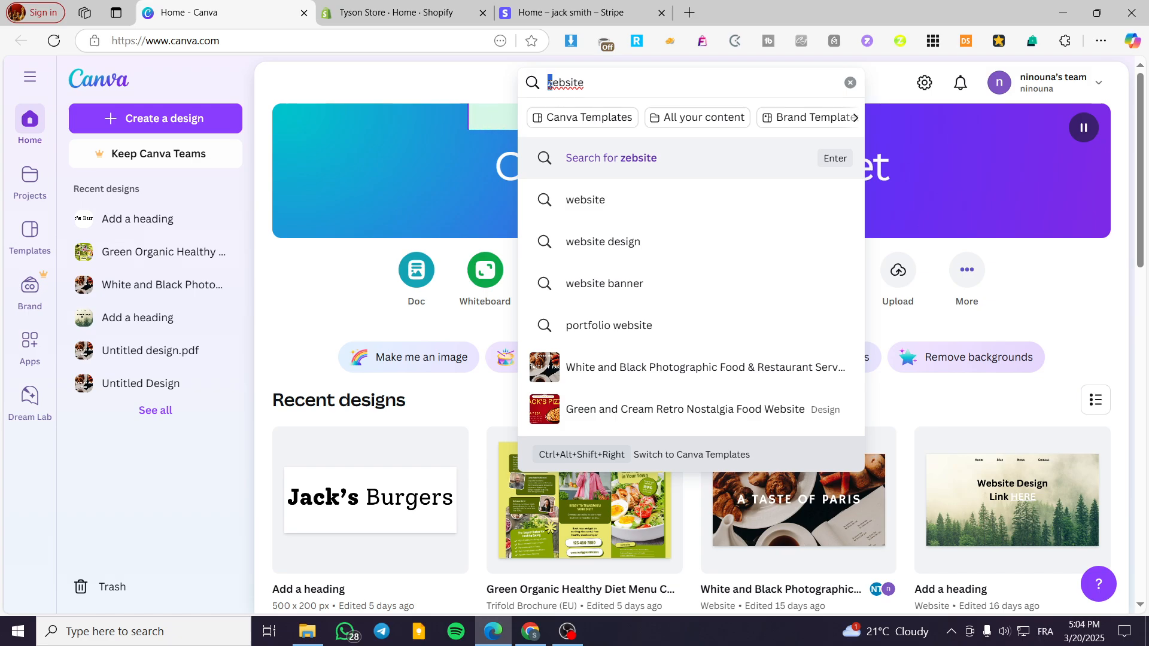
{"action": "type", "text": "w"}
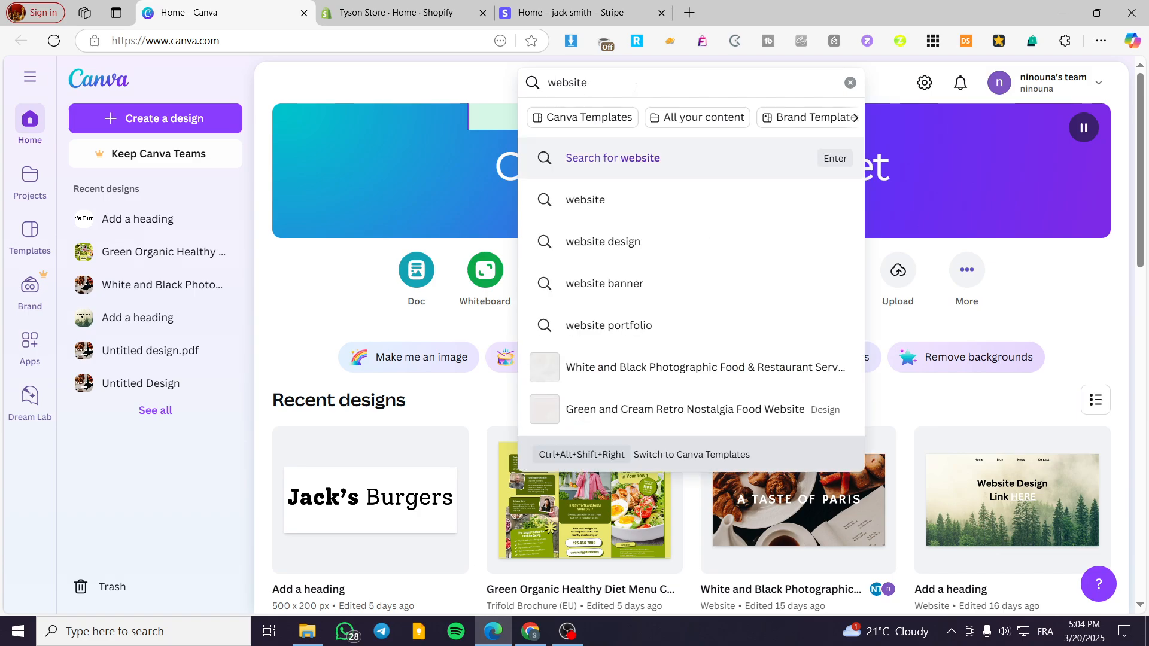
{"action": "left_click", "coordinate": [617, 160]}
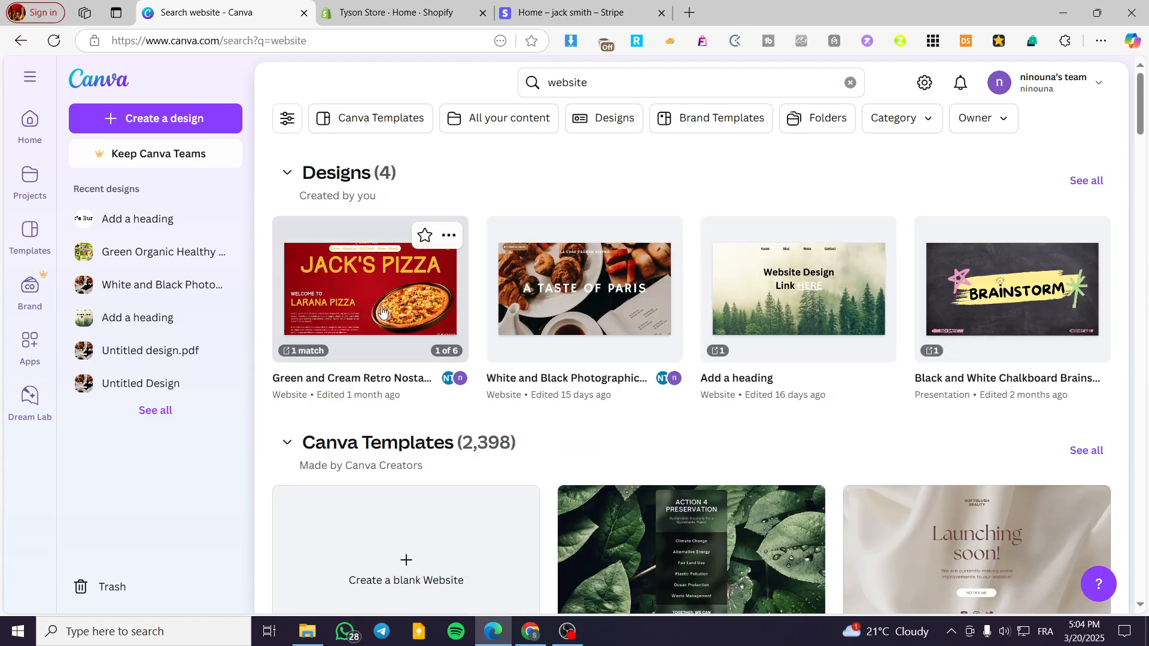
- Open the existing "A Taste of Paris" restaurant website design from the created designs in the search results
{"action": "scroll", "coordinate": [897, 269], "scroll_direction": "down", "scroll_amount": 1}
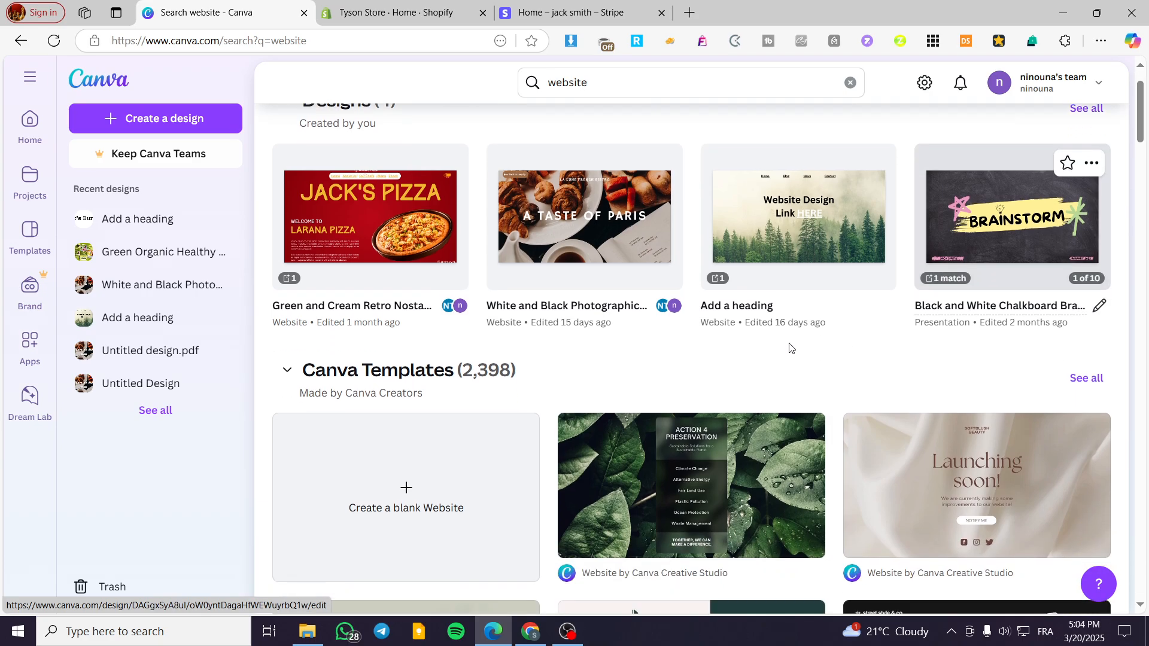
{"action": "scroll", "coordinate": [658, 478], "scroll_direction": "up", "scroll_amount": 1}
{"action": "scroll", "coordinate": [468, 509], "scroll_direction": "down", "scroll_amount": 3}
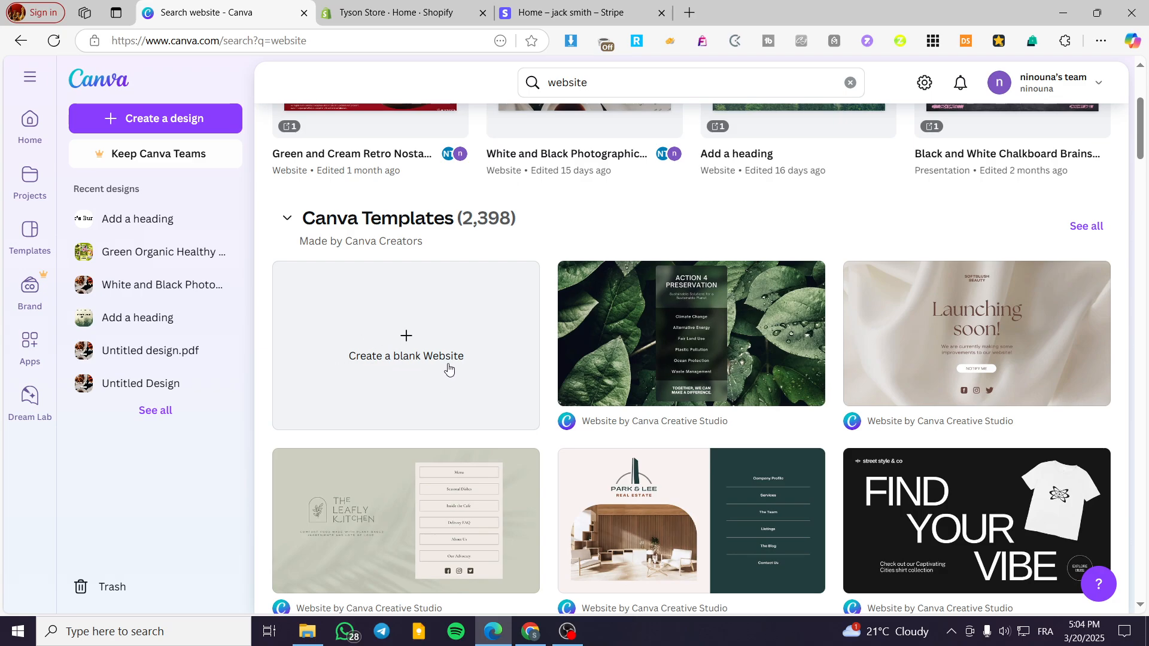
{"action": "scroll", "coordinate": [889, 455], "scroll_direction": "down", "scroll_amount": 1}
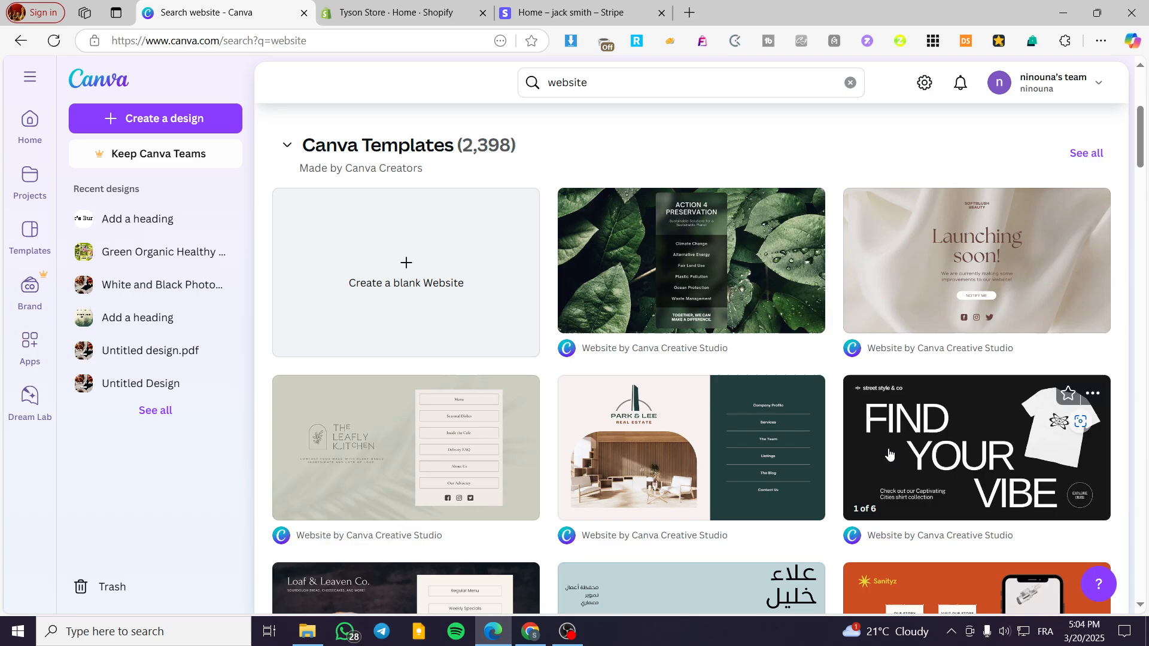
{"action": "scroll", "coordinate": [595, 353], "scroll_direction": "up", "scroll_amount": 5}
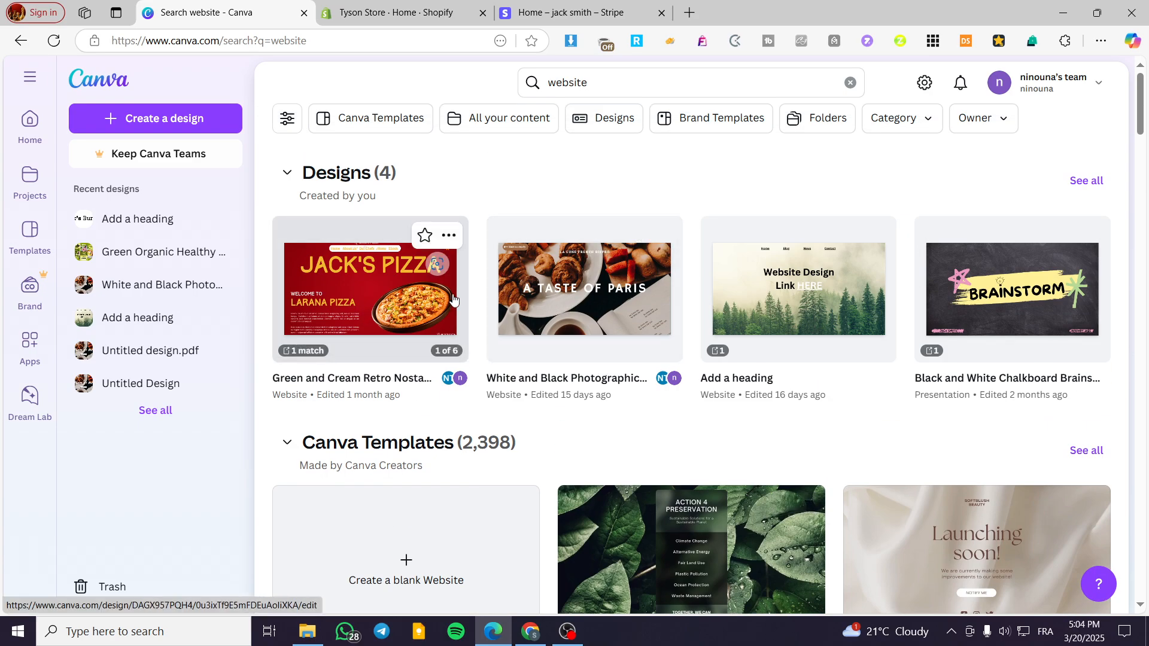
{"action": "left_click", "coordinate": [568, 293]}
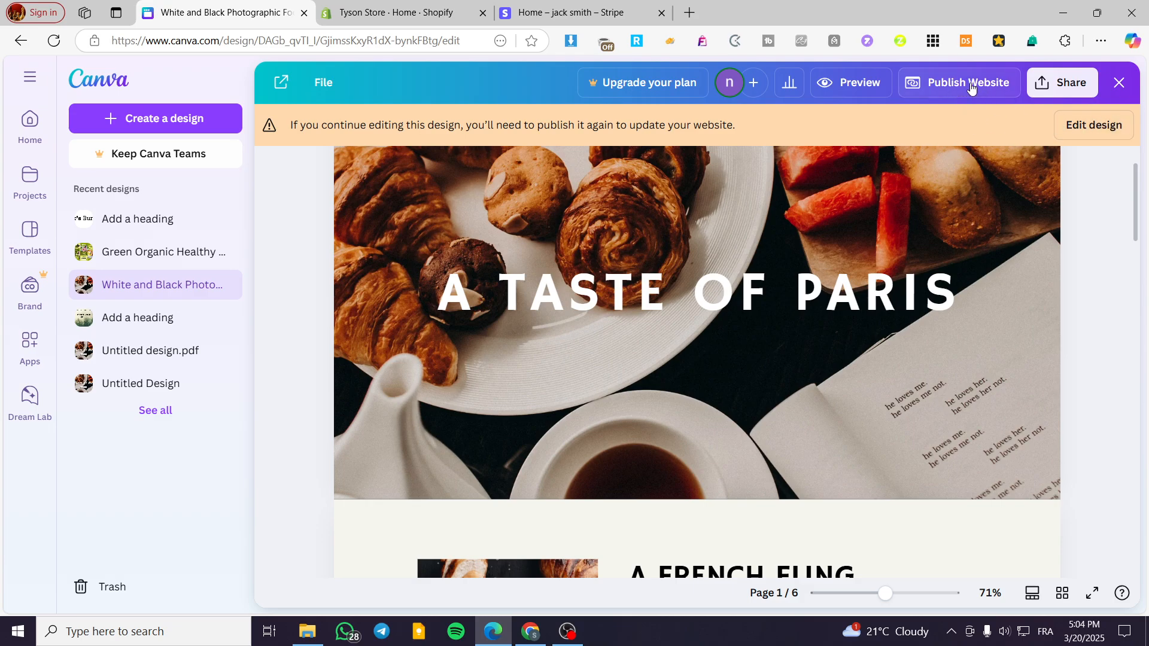
- Go to the "Get Your Brunch" section on page 5 and open the published design for editing
{"action": "scroll", "coordinate": [705, 189], "scroll_direction": "down", "scroll_amount": 4}
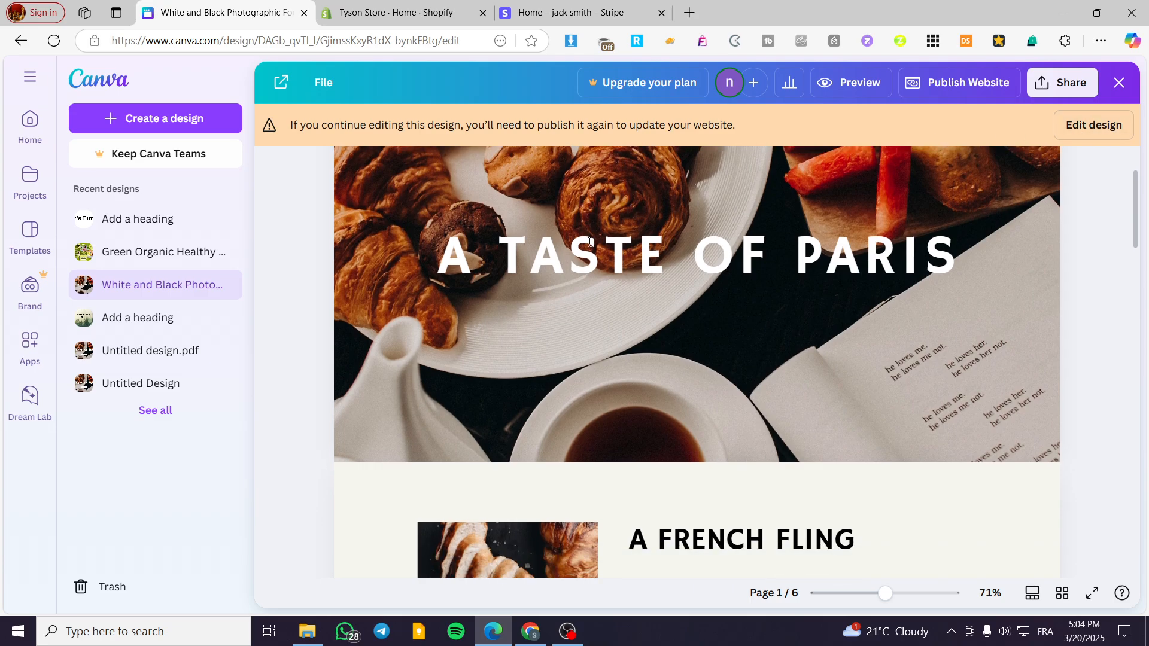
{"action": "scroll", "coordinate": [940, 265], "scroll_direction": "down", "scroll_amount": 10}
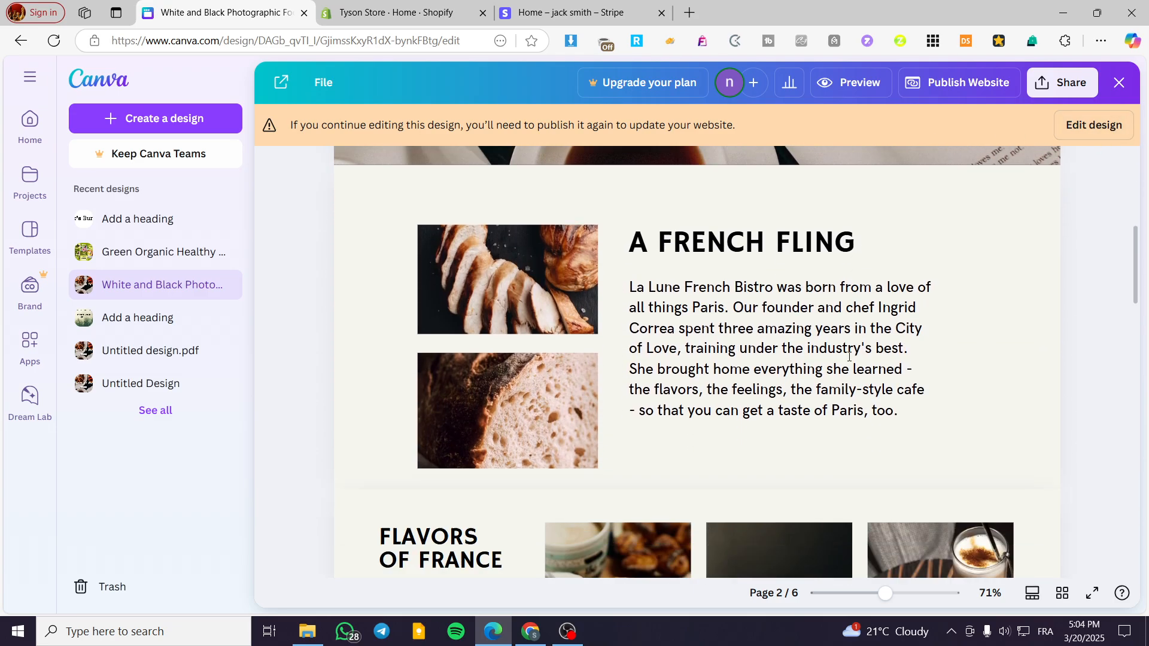
{"action": "scroll", "coordinate": [977, 340], "scroll_direction": "down", "scroll_amount": 10}
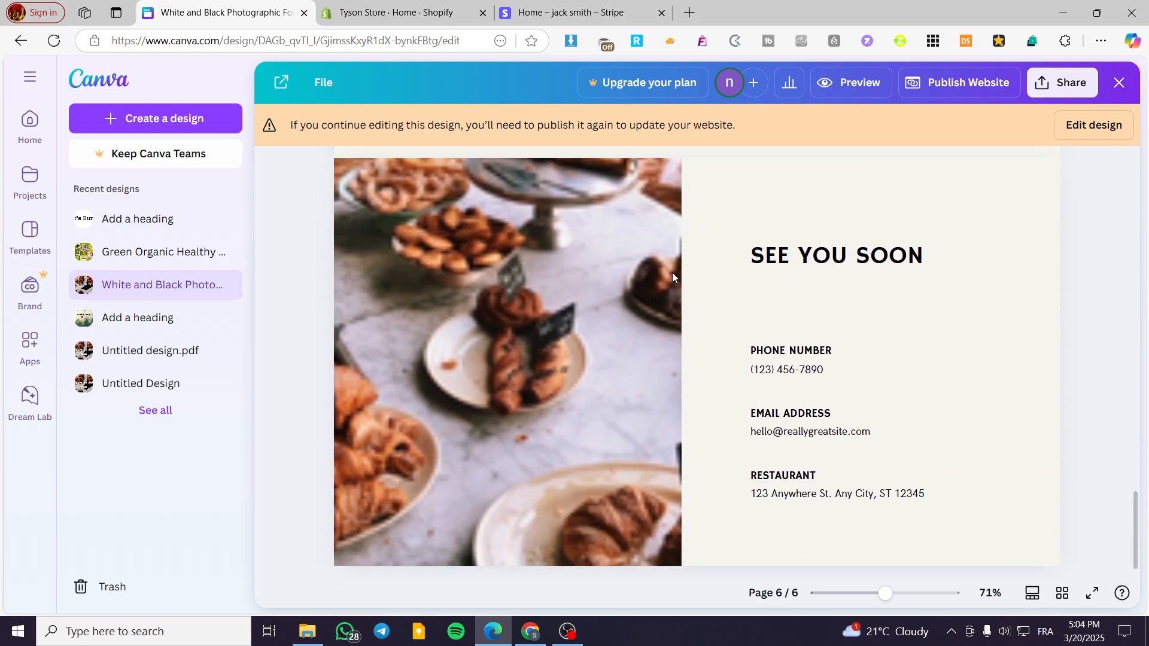
{"action": "scroll", "coordinate": [672, 271], "scroll_direction": "up", "scroll_amount": 5}
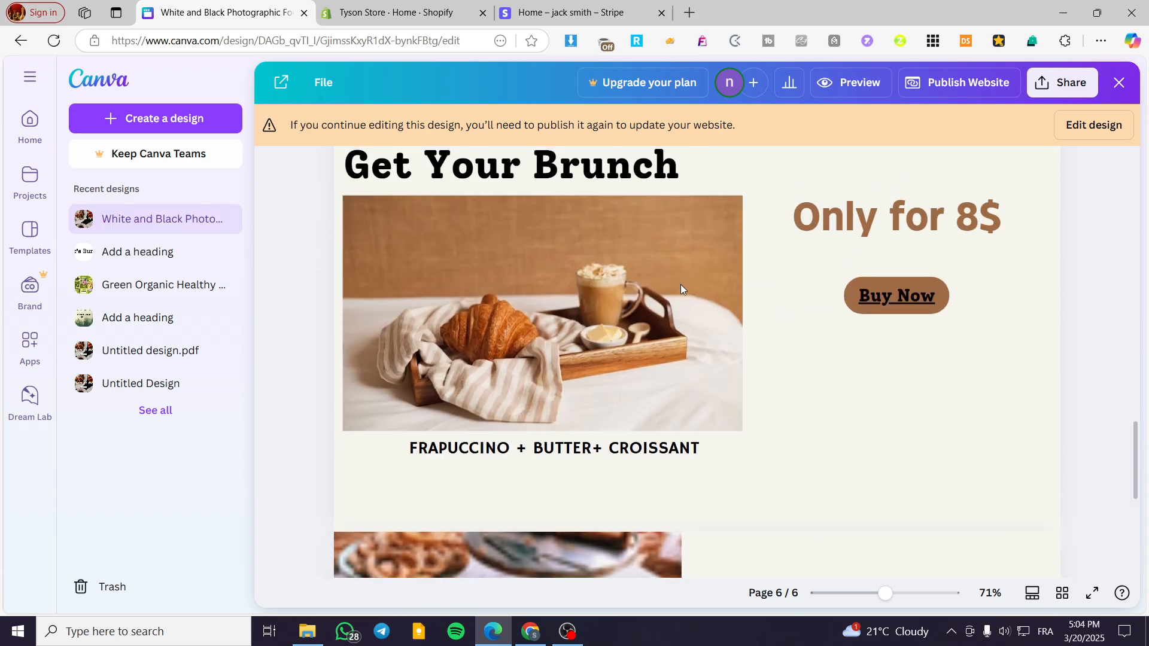
{"action": "left_click", "coordinate": [1093, 124]}
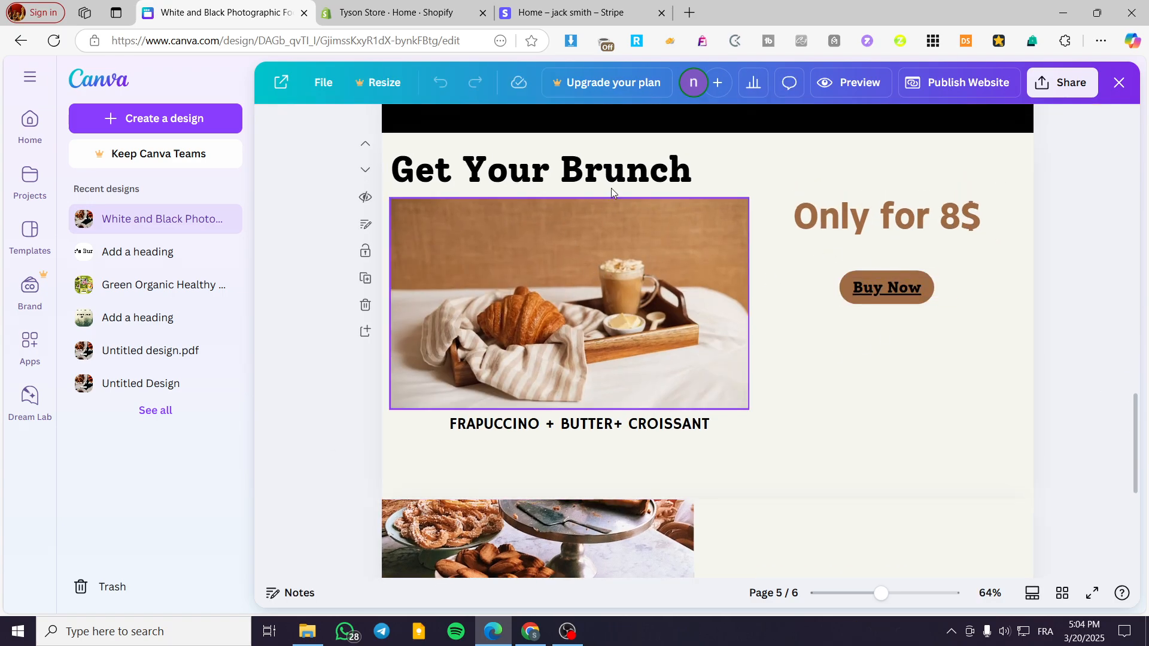
{"action": "left_click", "coordinate": [876, 217]}
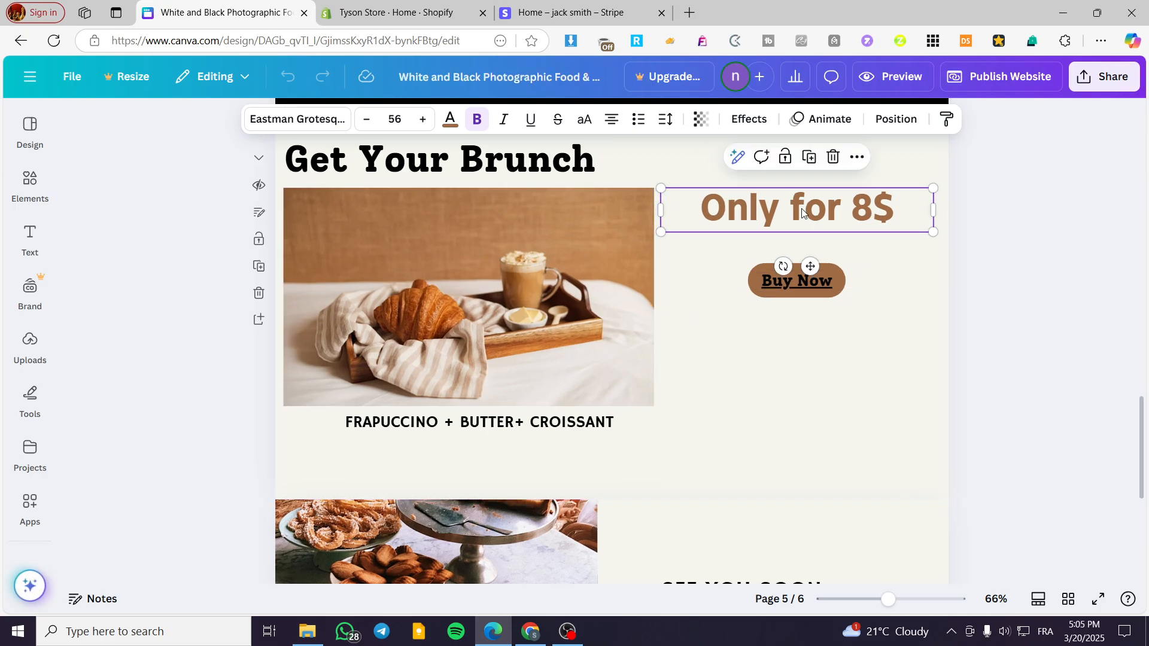
- Group the "Buy Now" text with its brown button shape, move the group lower, and shift the "Only for 8$" text up
{"action": "left_click", "coordinate": [810, 280]}
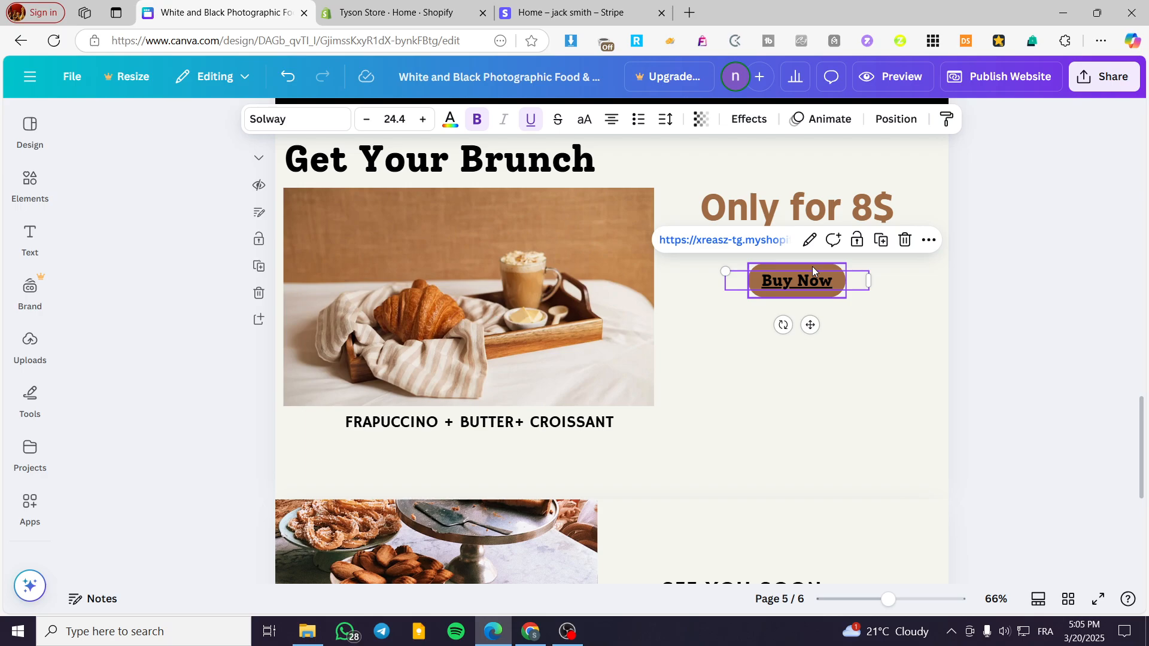
{"action": "left_click", "coordinate": [813, 267], "text": "shift"}
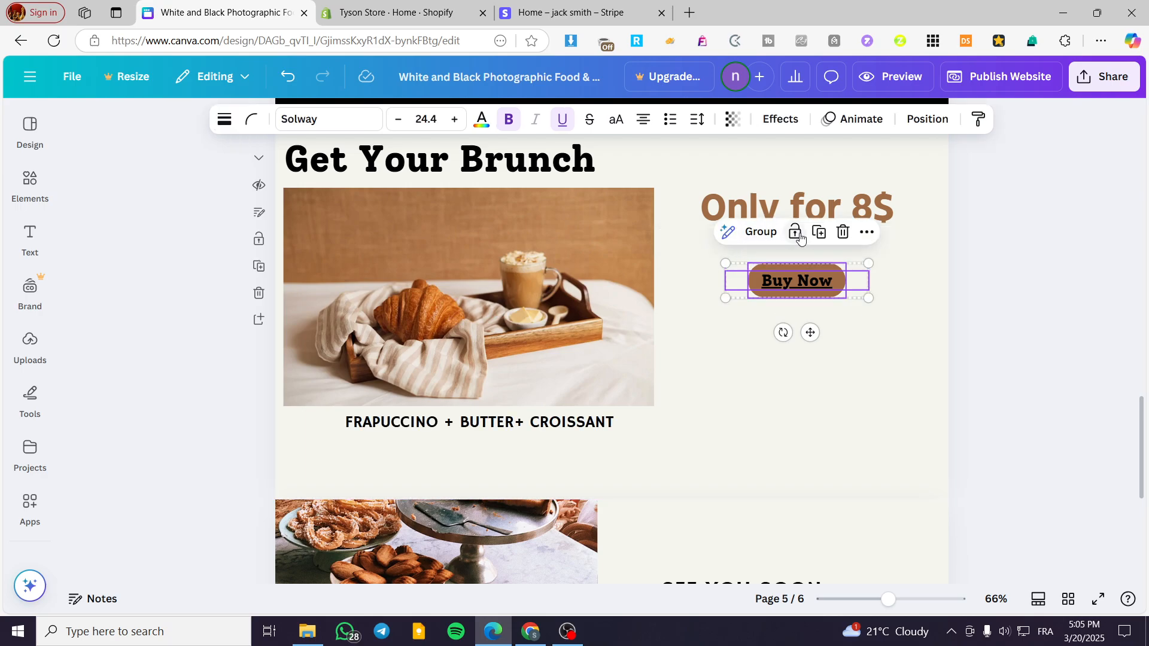
{"action": "left_click", "coordinate": [747, 232]}
{"action": "left_click", "coordinate": [795, 302]}
{"action": "left_click", "coordinate": [798, 278]}
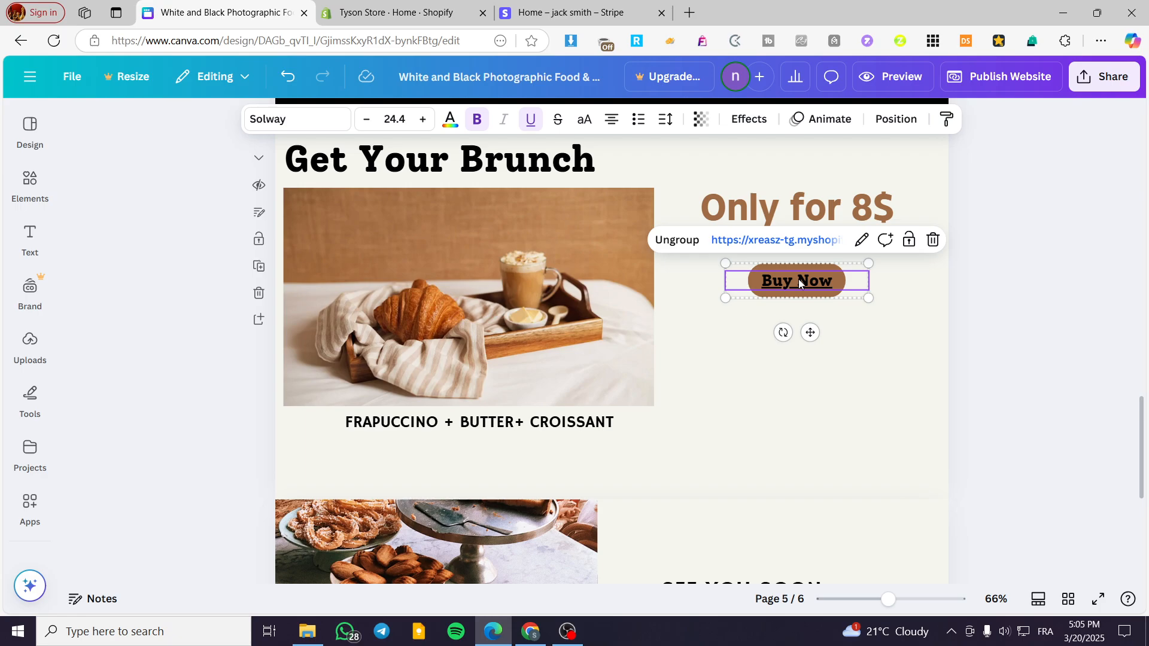
{"action": "left_click_drag", "start_coordinate": [798, 278], "coordinate": [775, 275]}
{"action": "mouse_move", "coordinate": [788, 204]}
{"action": "left_mouse_down"}
{"action": "mouse_move", "coordinate": [767, 182]}
{"action": "mouse_move", "coordinate": [792, 182]}
{"action": "left_mouse_up"}
{"action": "left_click_drag", "start_coordinate": [781, 272], "coordinate": [812, 423]}
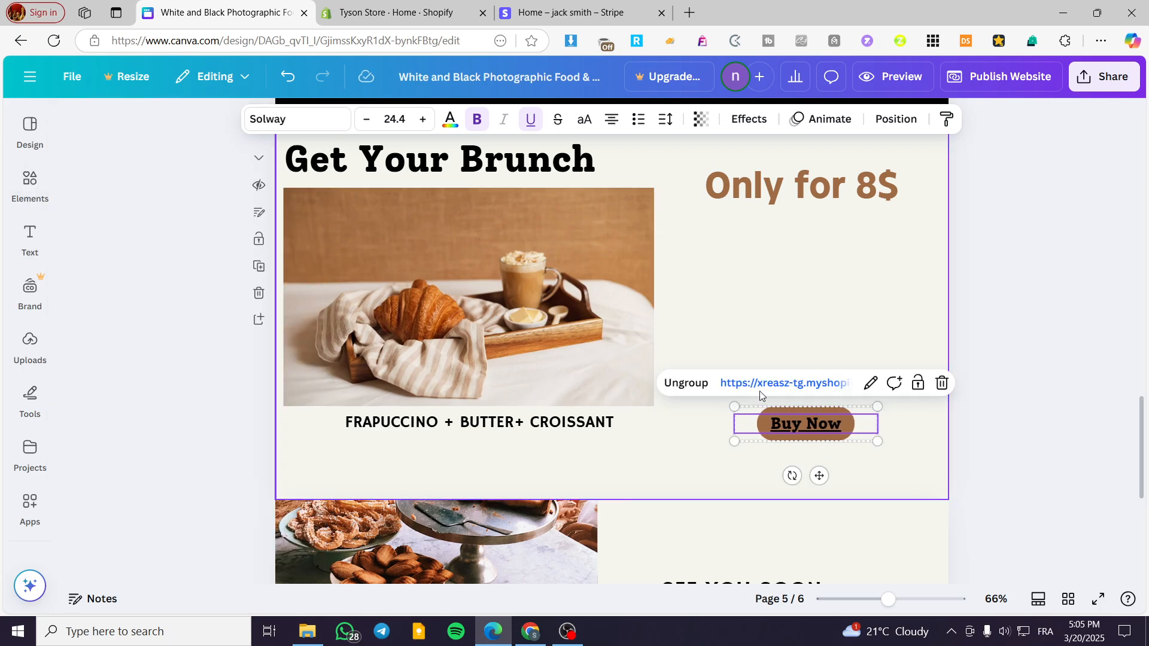
- Delete the "Buy Now" button with its label and the "Only for 8$" text from the brunch section
{"action": "left_click", "coordinate": [865, 421]}
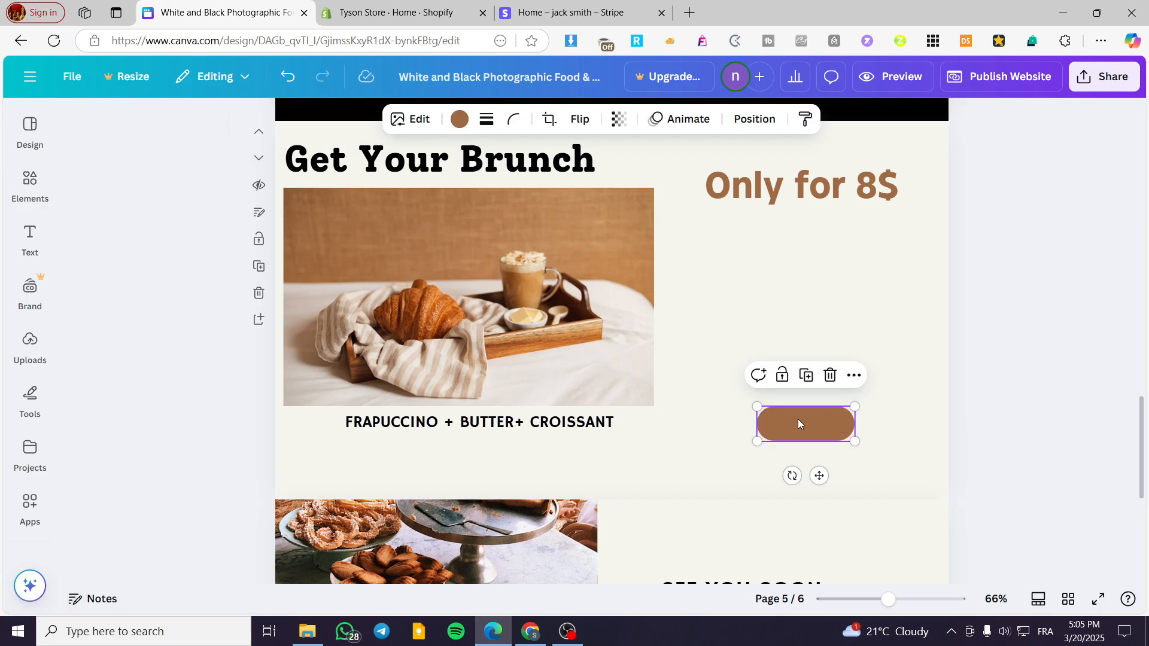
{"action": "key", "text": "Delete"}
{"action": "left_click", "coordinate": [767, 181]}
{"action": "key", "text": "Delete"}
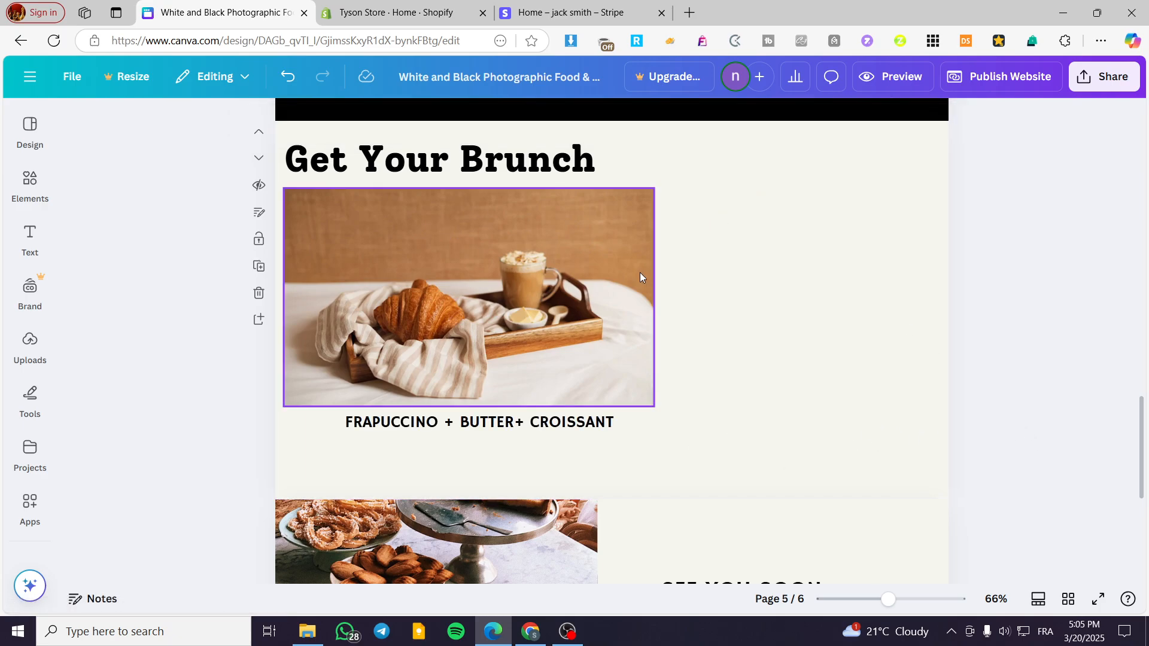
- Center the "Get Your Brunch" heading above the photo, and enlarge the caption to size 31.1 and center it beneath the photo
{"action": "left_click_drag", "start_coordinate": [509, 166], "coordinate": [537, 168]}
{"action": "left_click", "coordinate": [738, 417]}
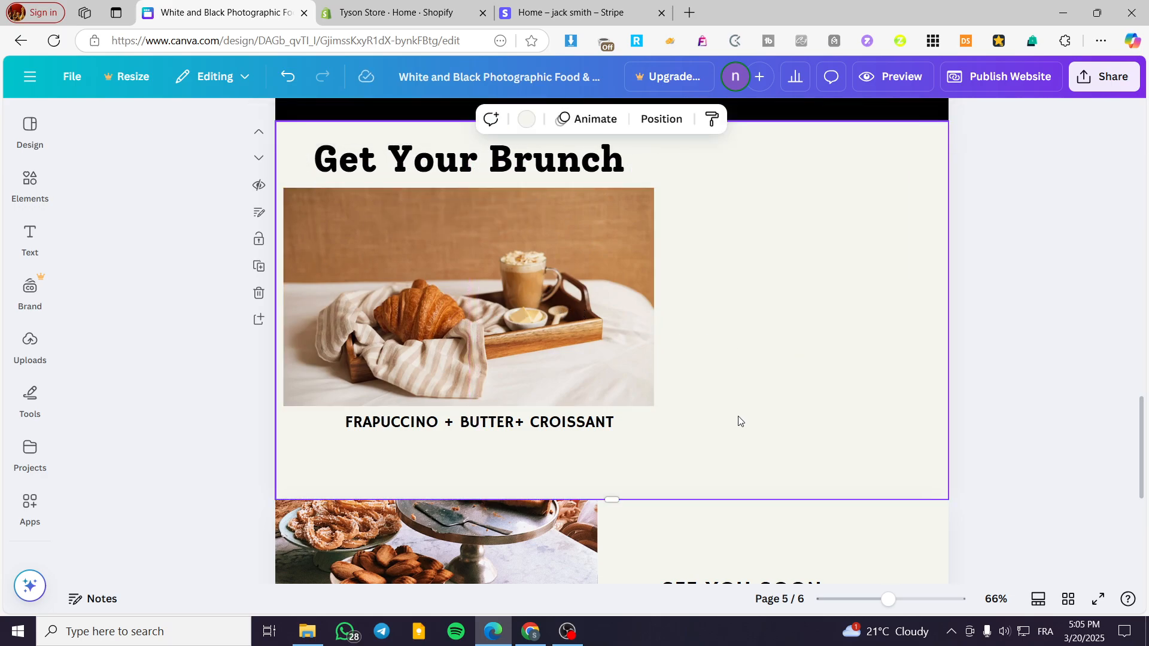
{"action": "left_click", "coordinate": [682, 425]}
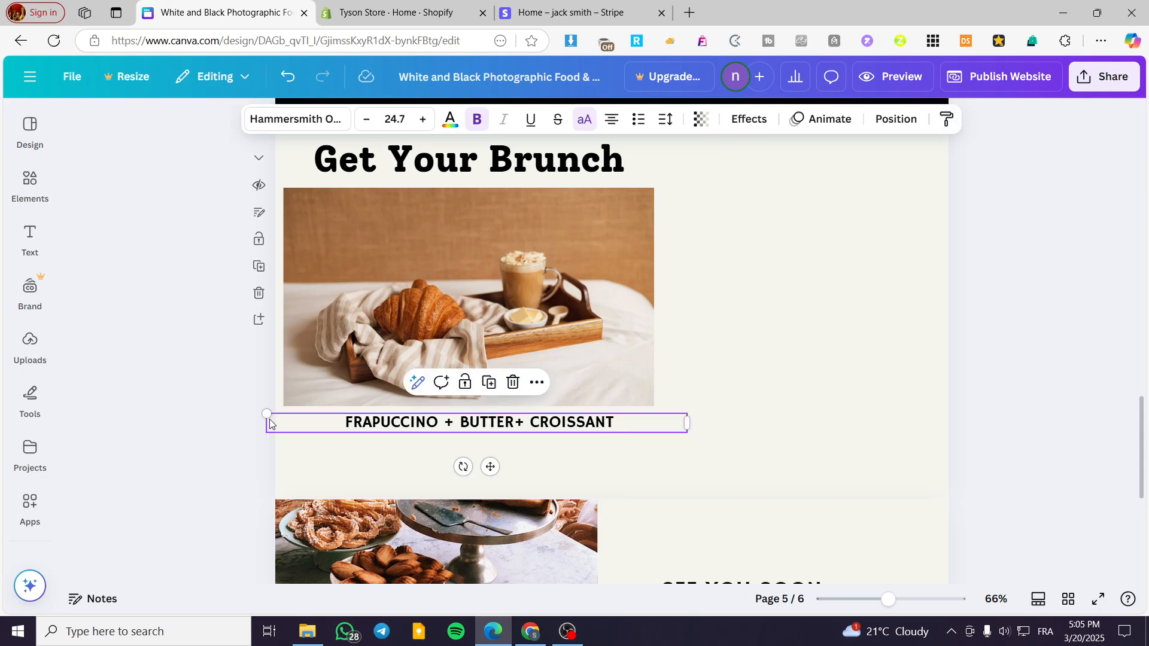
{"action": "left_click_drag", "start_coordinate": [270, 423], "coordinate": [156, 323]}
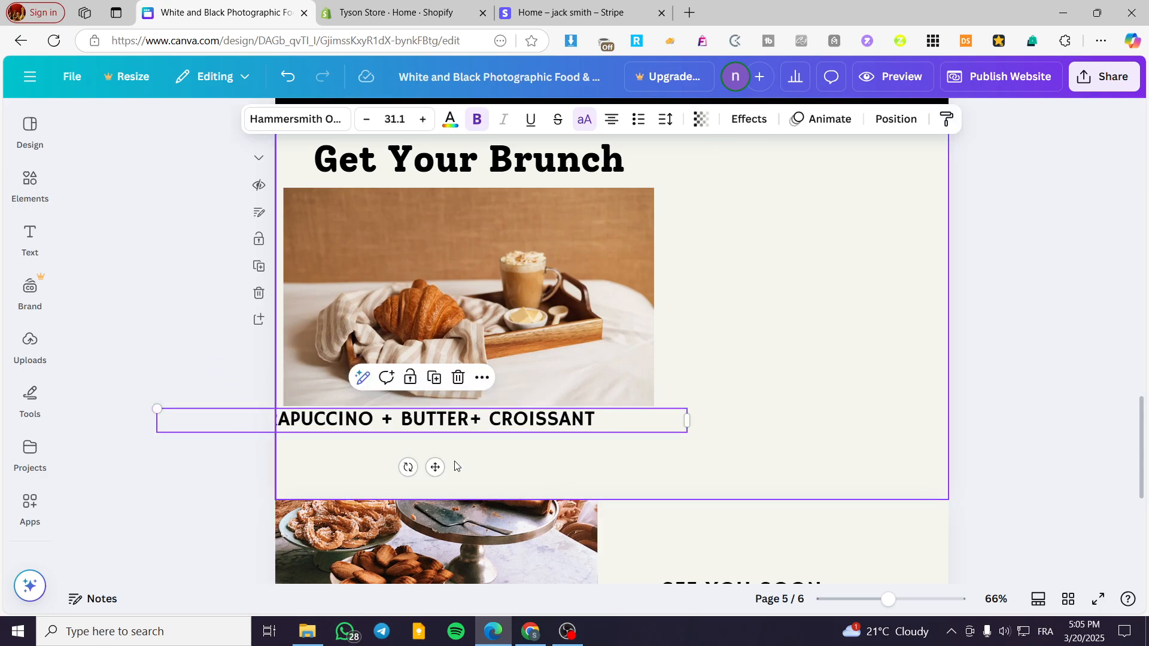
{"action": "left_click_drag", "start_coordinate": [434, 467], "coordinate": [482, 469]}
{"action": "left_click", "coordinate": [593, 475]}
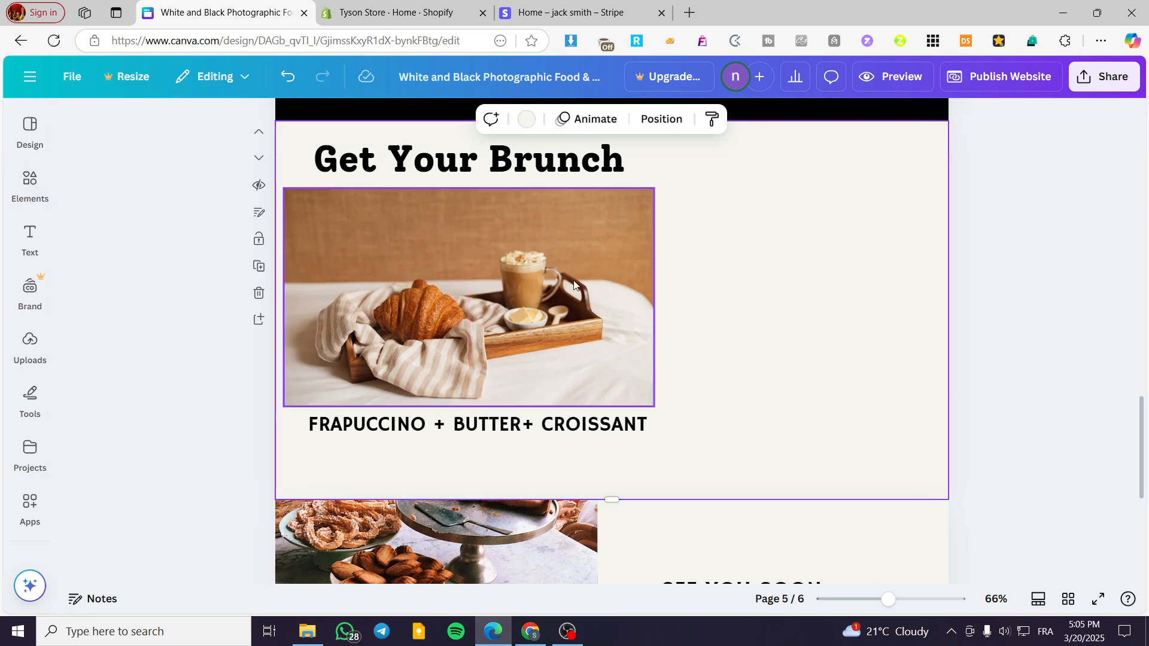
- Add a default heading text and place it in the empty area beside the brunch photo
{"action": "left_click", "coordinate": [21, 181]}
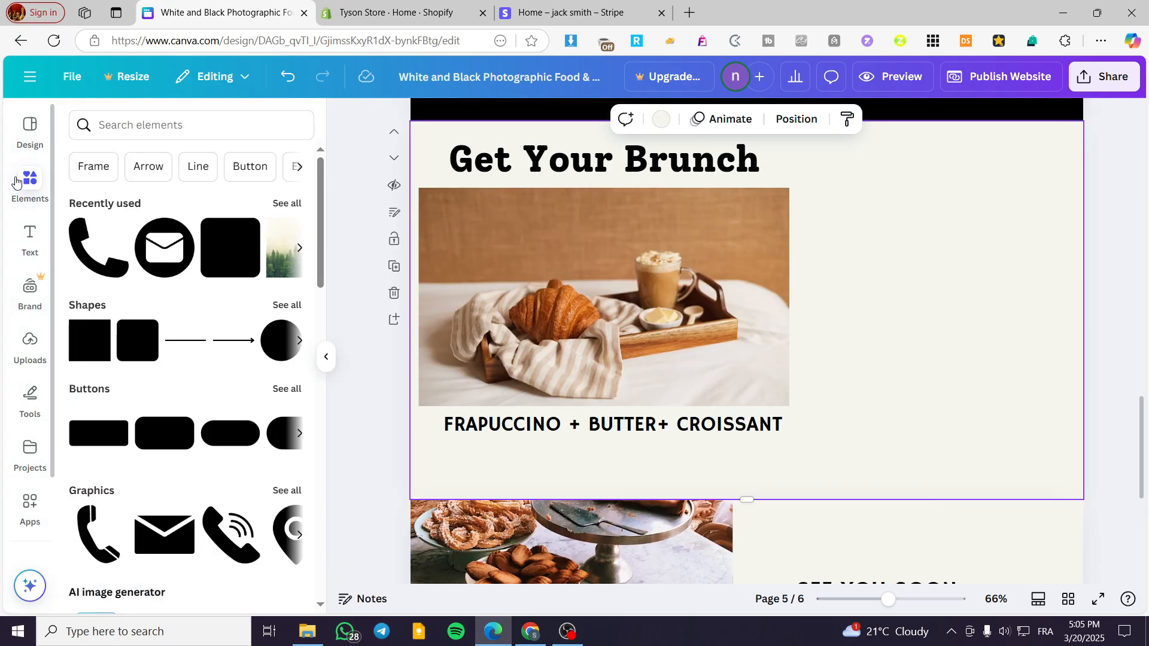
{"action": "left_click", "coordinate": [30, 236]}
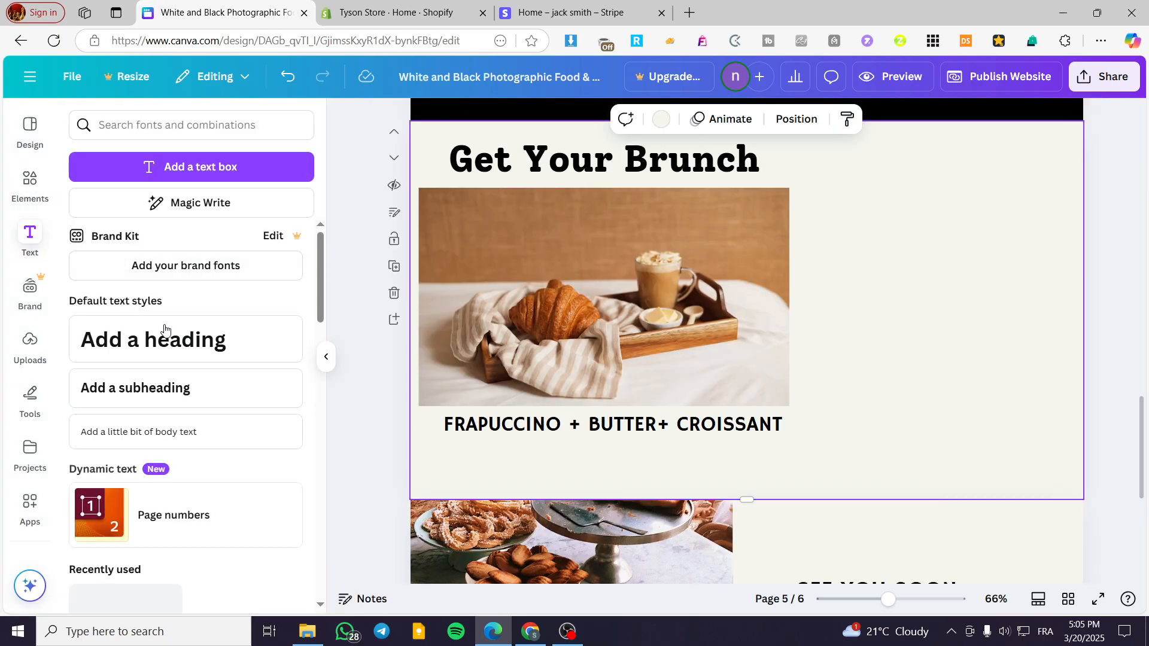
{"action": "left_click", "coordinate": [173, 341]}
{"action": "left_click_drag", "start_coordinate": [757, 365], "coordinate": [950, 282]}
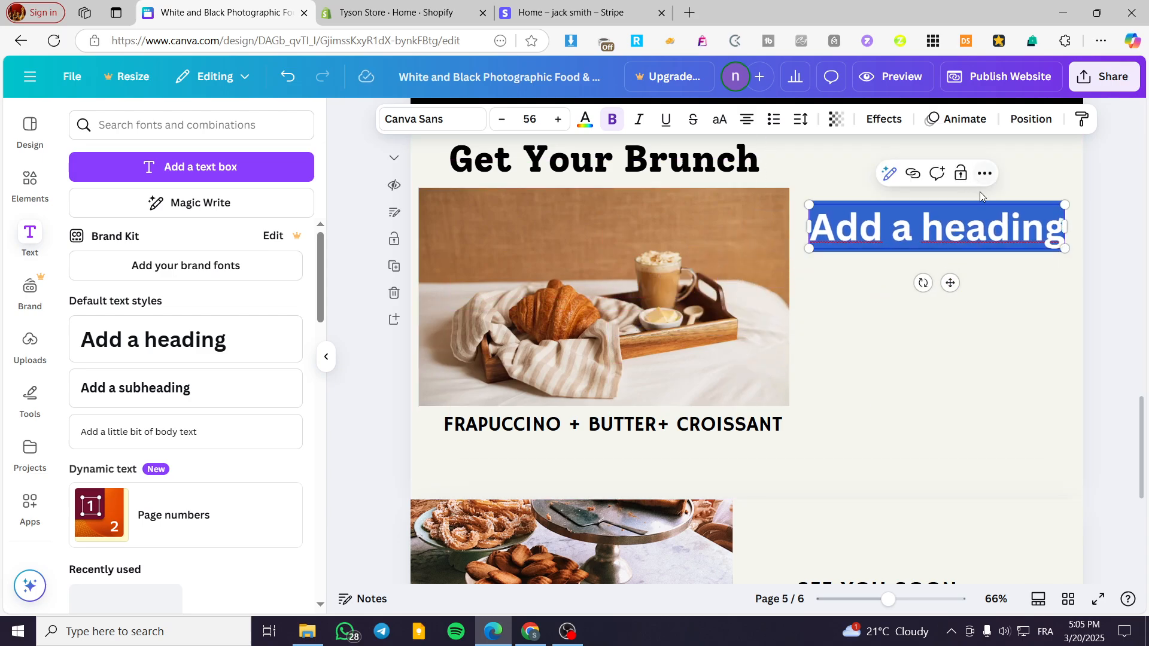
- Lock and unlock the "Add a heading" text, and remove it from the brunch section
{"action": "left_click", "coordinate": [961, 174]}
{"action": "left_click", "coordinate": [952, 176]}
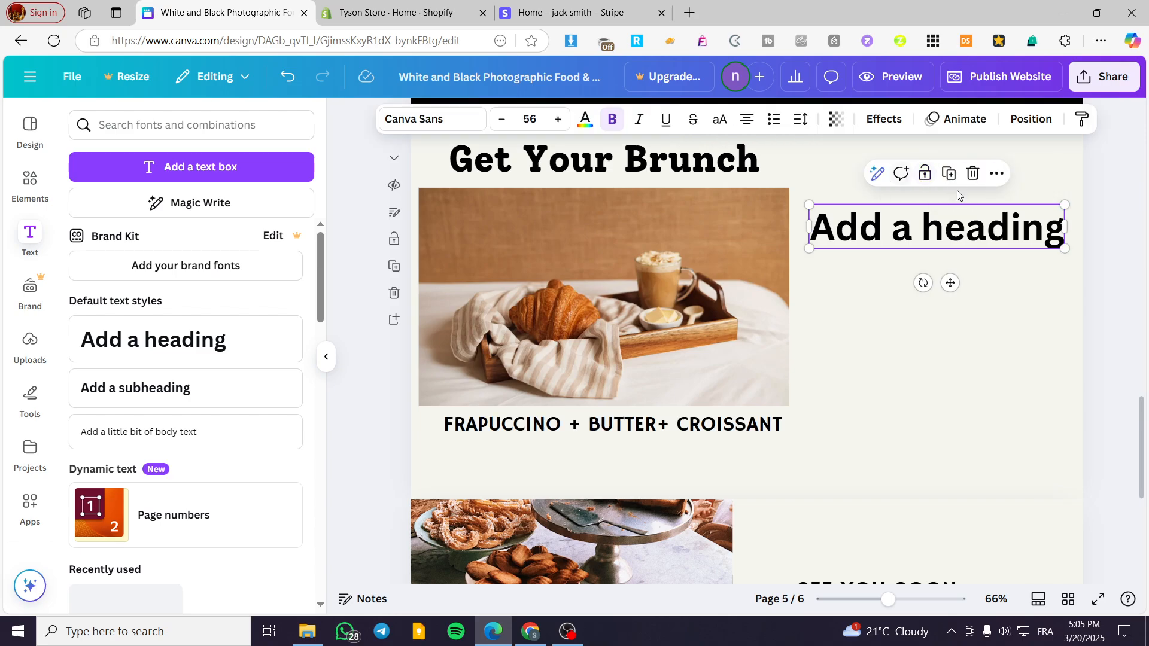
{"action": "key", "text": "alt+shift+l"}
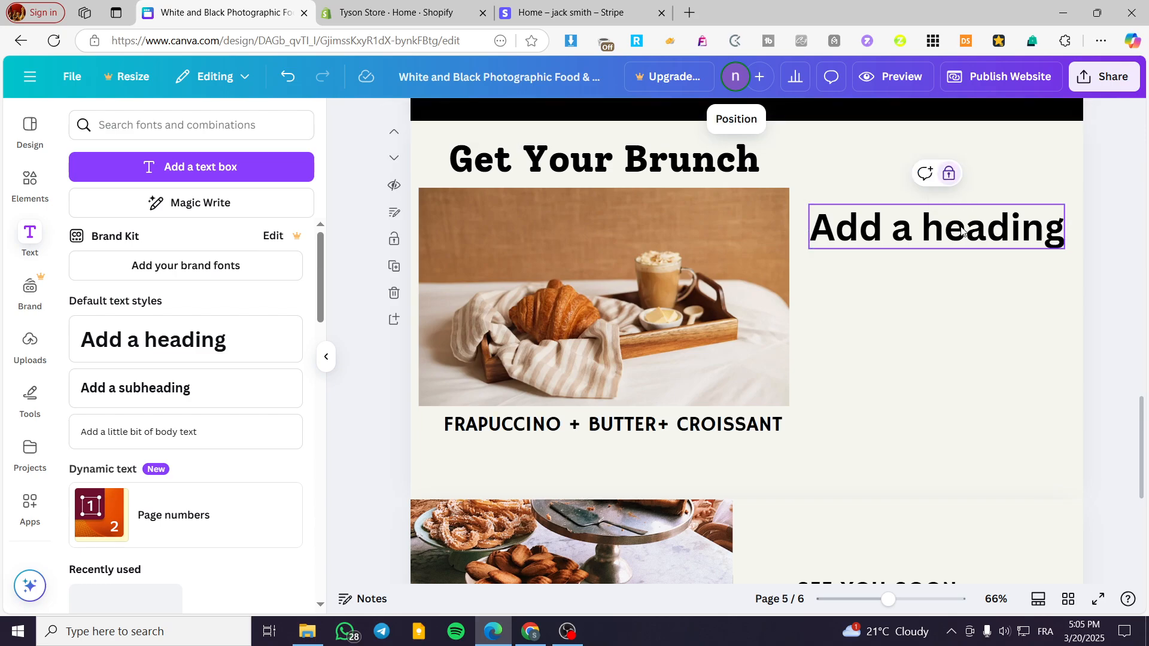
{"action": "left_click", "coordinate": [1030, 276]}
{"action": "left_click", "coordinate": [957, 217]}
{"action": "left_click", "coordinate": [947, 176]}
{"action": "double_click", "coordinate": [954, 210]}
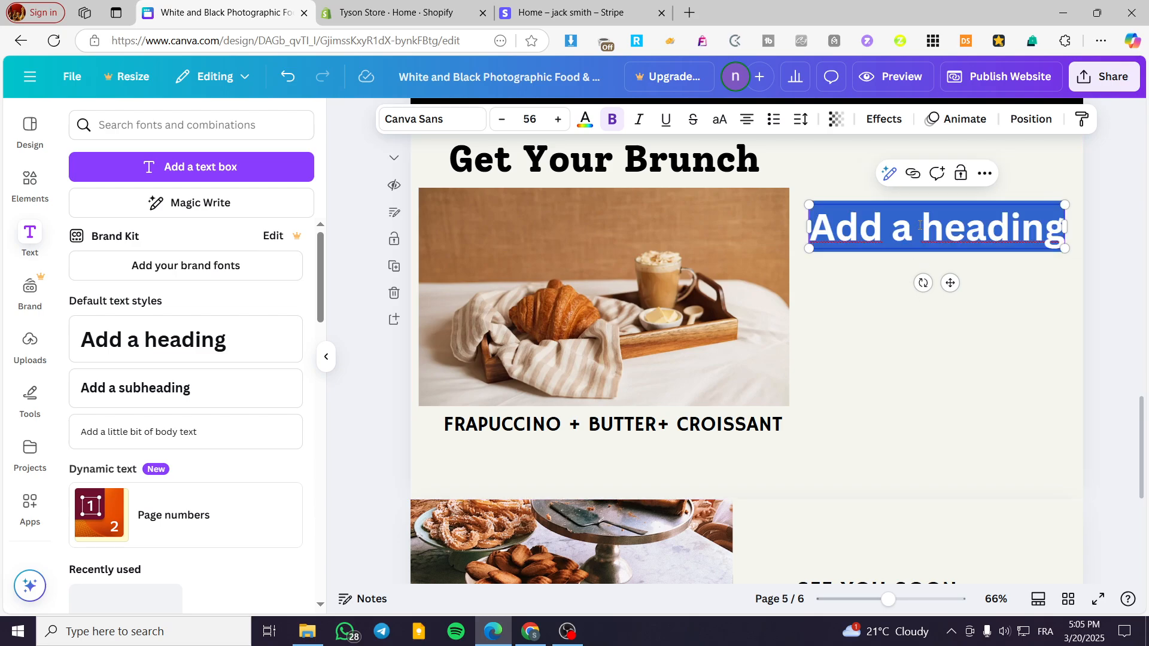
{"action": "key", "text": "BackSpace"}
{"action": "left_click", "coordinate": [992, 243]}
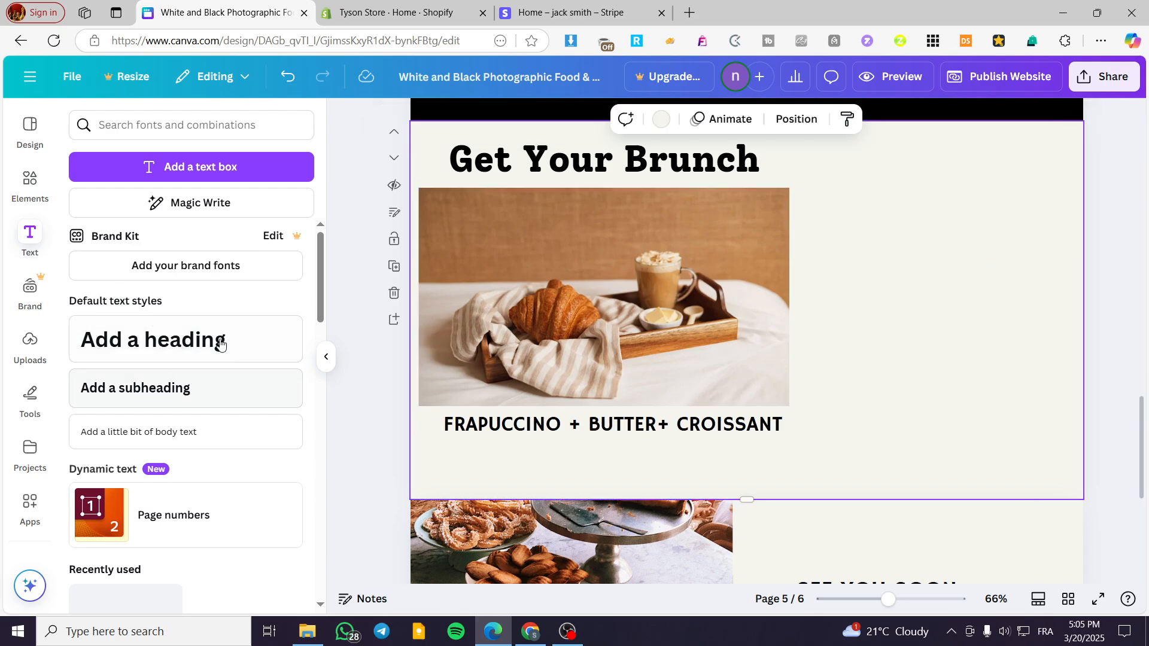
- Add a text box in the empty area beside the brunch photo reading "GET REARDY FOR WONDERFUL MORNING"
{"action": "left_click", "coordinate": [186, 173]}
{"action": "left_click_drag", "start_coordinate": [760, 352], "coordinate": [903, 267]}
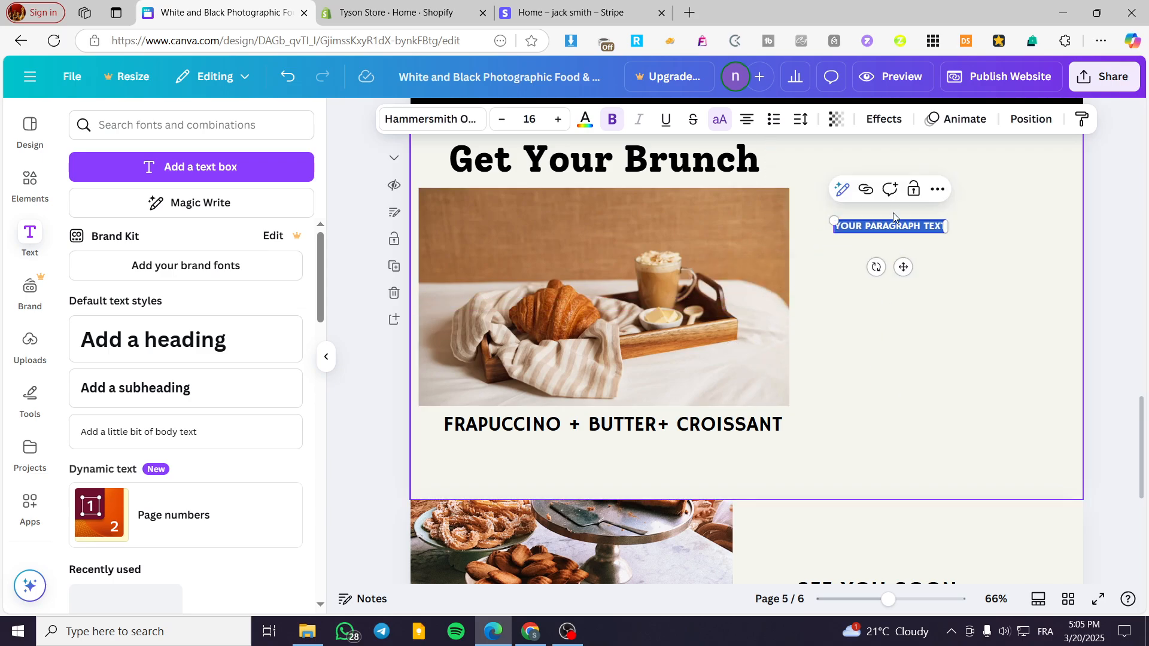
{"action": "type", "text": "GET"}
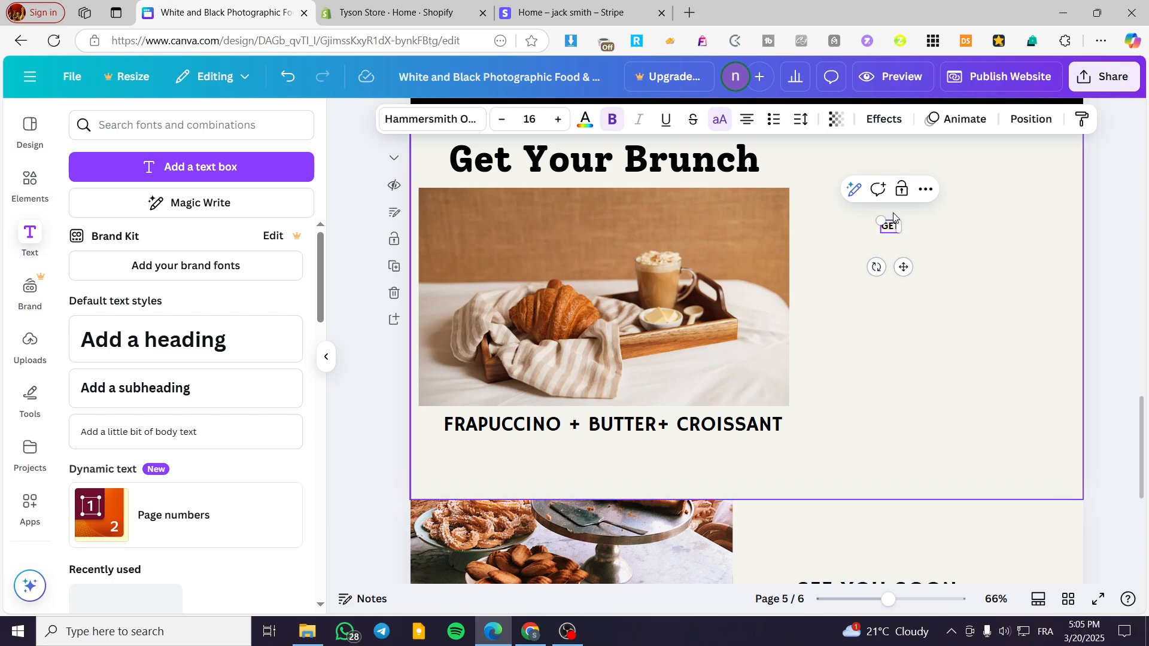
{"action": "type", "text": " REAR"}
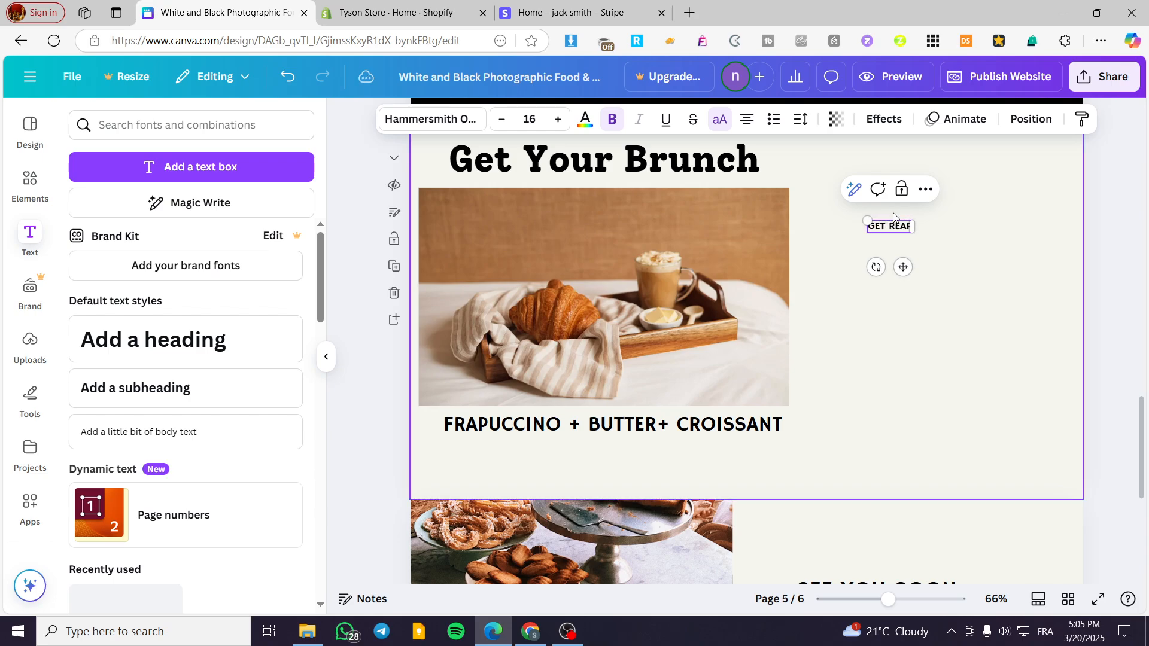
{"action": "type", "text": "DY FOR"}
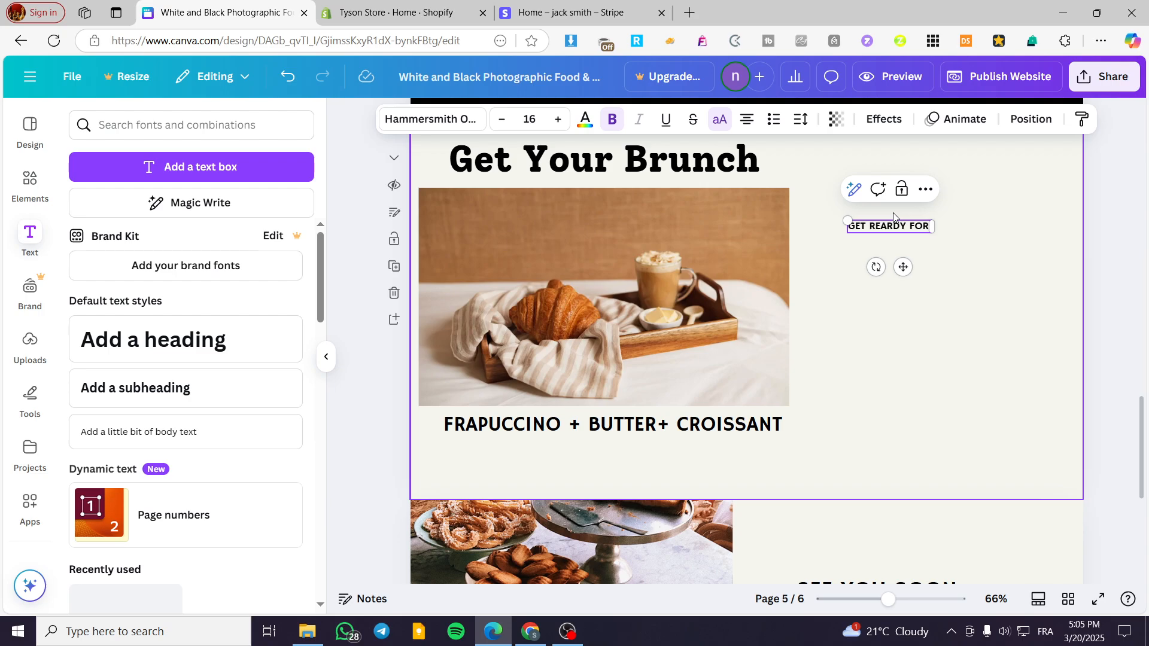
{"action": "type", "text": " WONDER"}
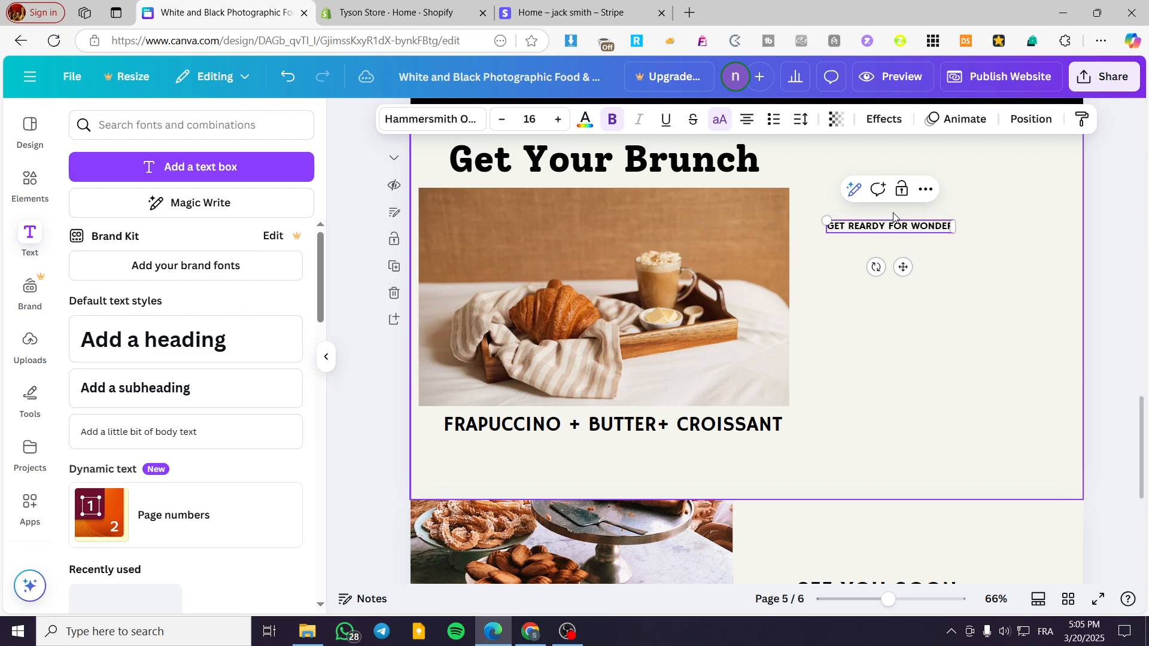
{"action": "type", "text": "FUL ORN"}
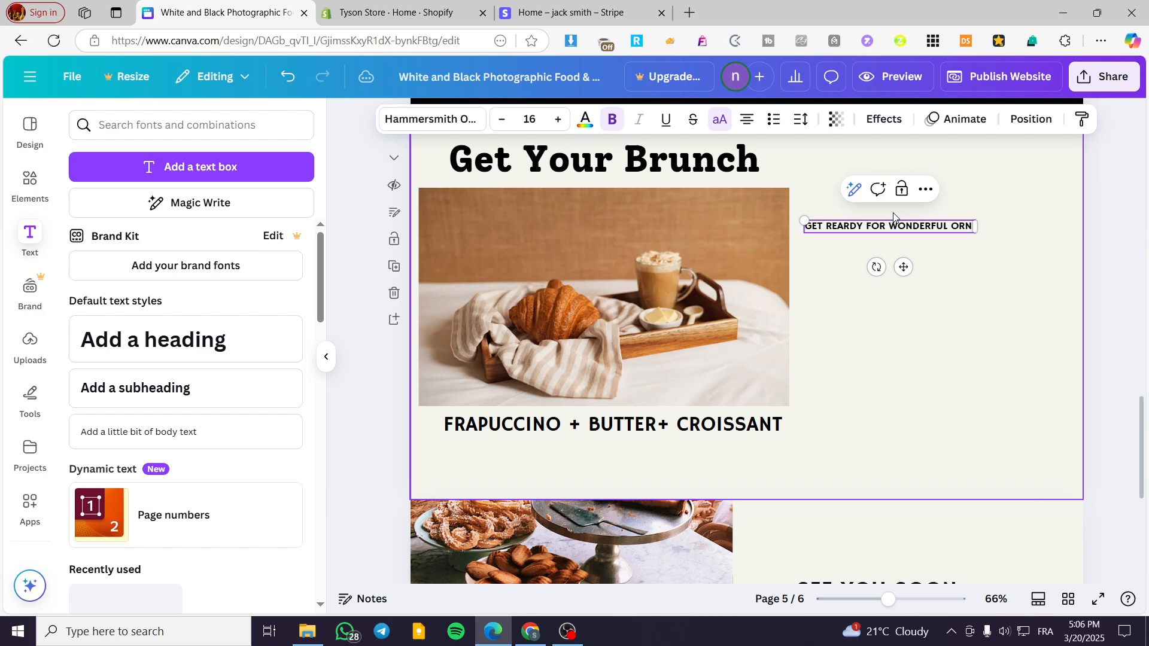
{"action": "type", "text": "ING"}
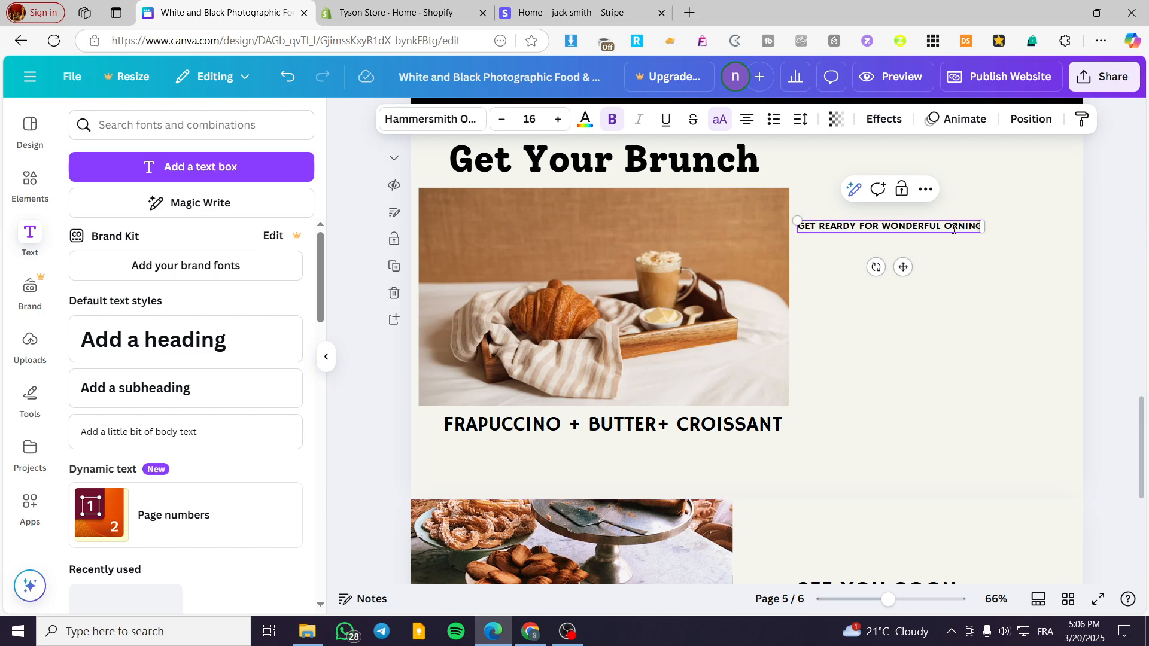
{"action": "left_click", "coordinate": [944, 225]}
{"action": "type", "text": "M"}
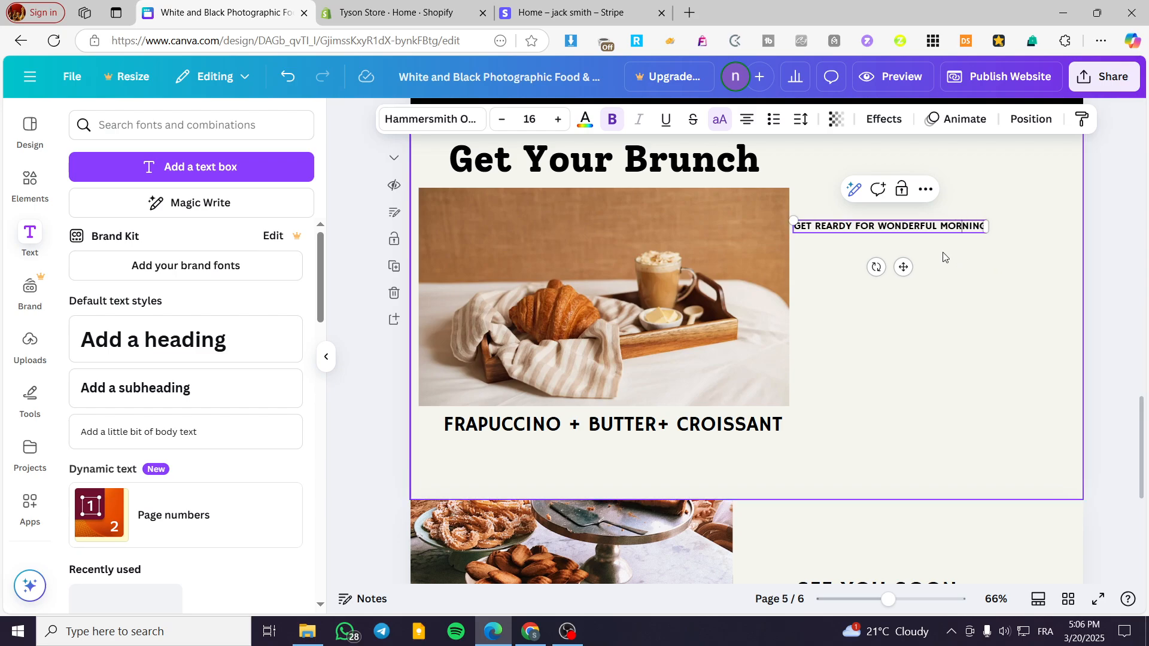
- Continue the text with the lines "BY GETTING OUR BRUNCH AND THE BEST TASTE THAT YOU ARE GOING" and "TO HEVE IN YOUR ENTIRE JOUNEY"
{"action": "key", "text": "Return"}
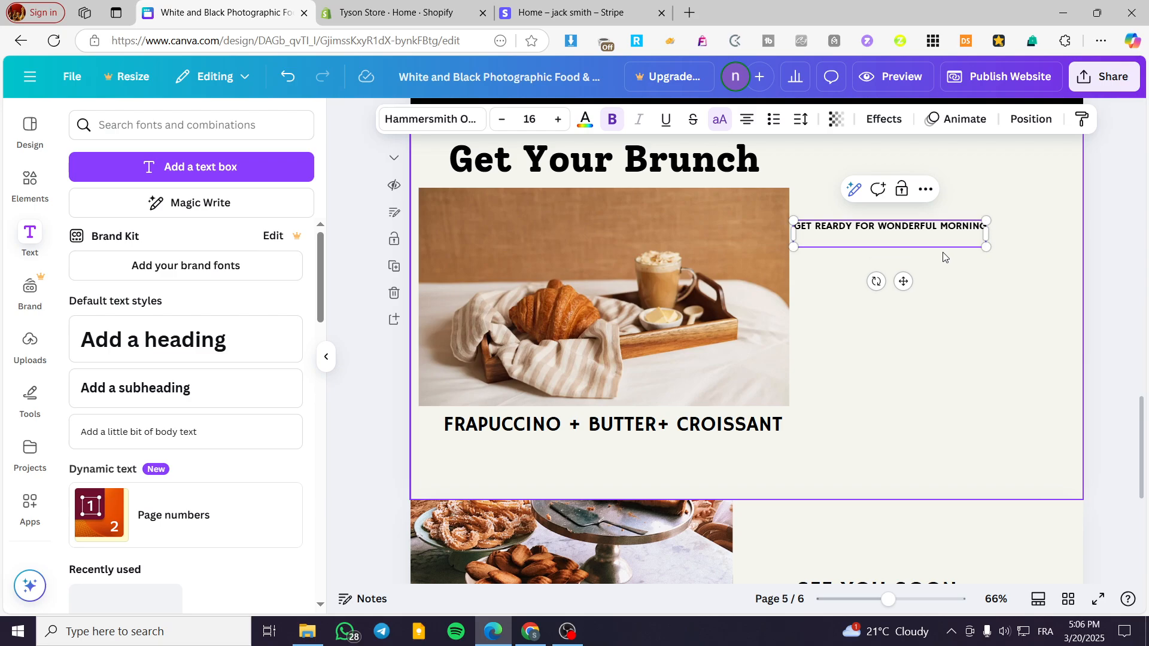
{"action": "type", "text": "BY GETTING OUR BRUNCH AND T"}
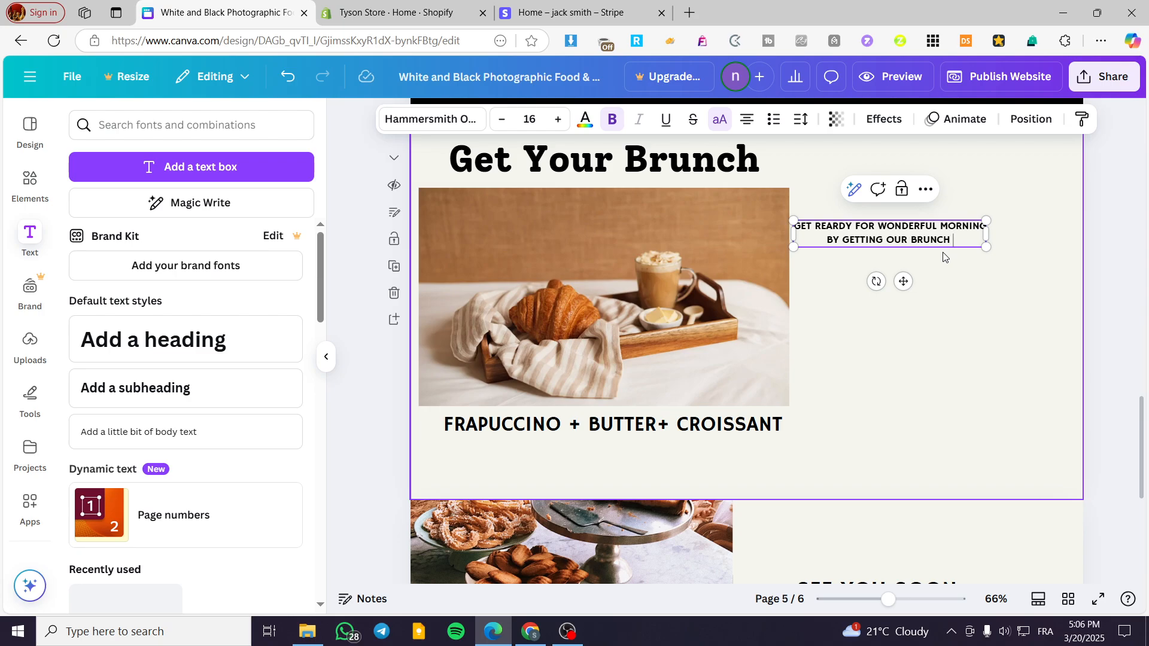
{"action": "type", "text": "HE "}
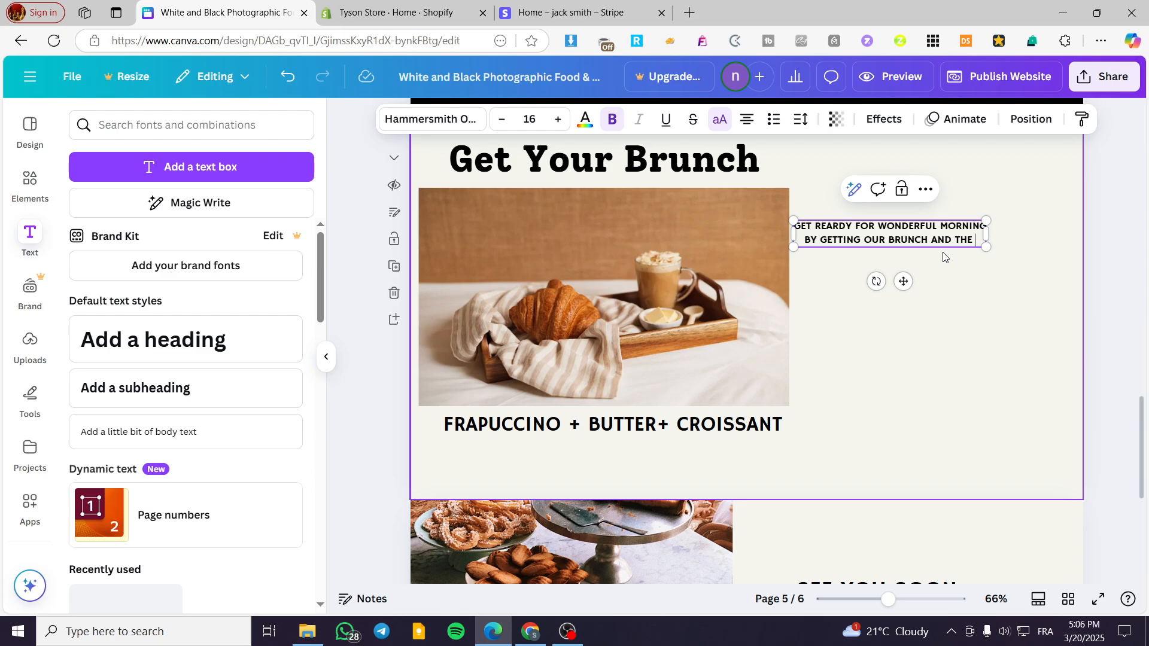
{"action": "type", "text": "BEST TASTE"}
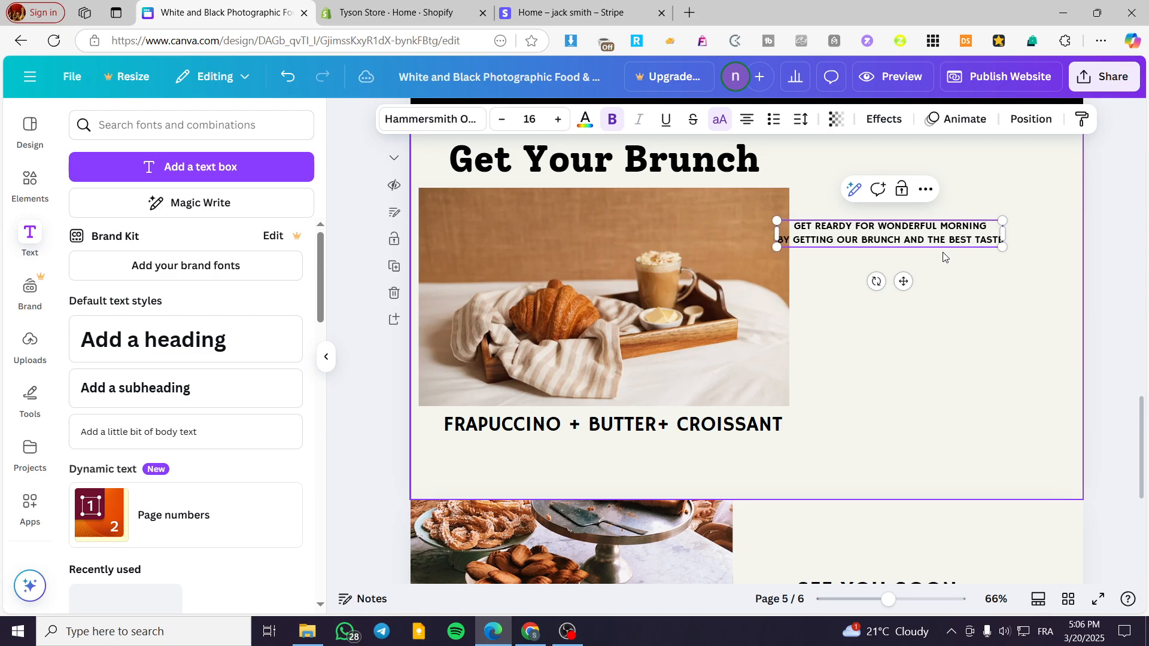
{"action": "type", "text": " THAT Y"}
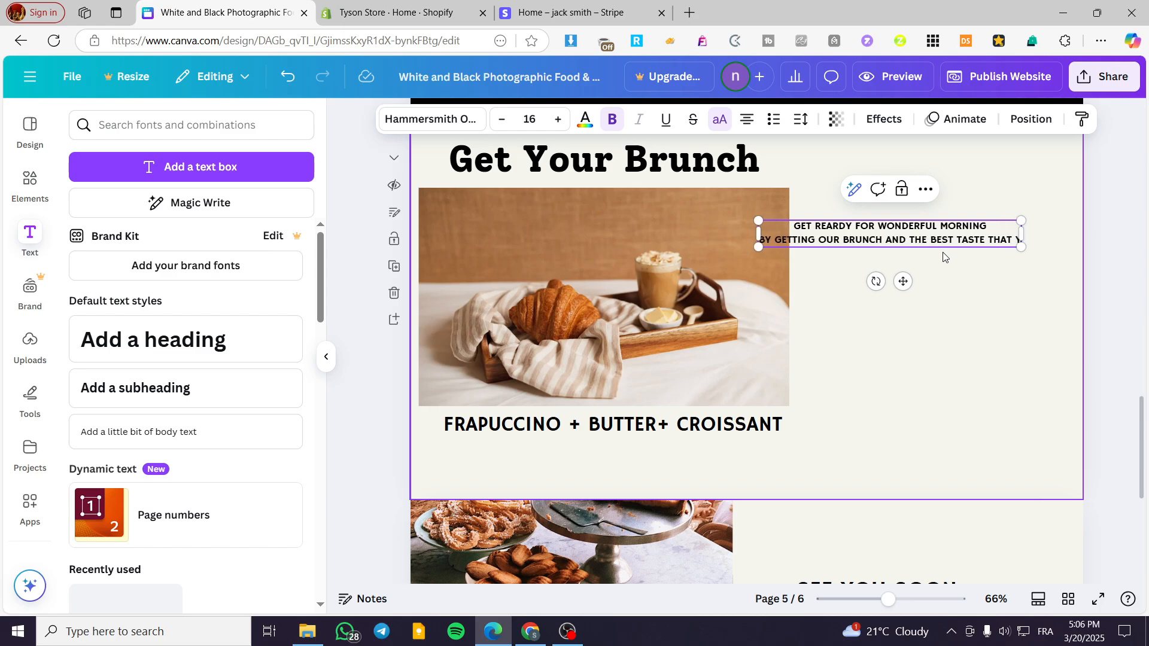
{"action": "type", "text": "OU ARE GO"}
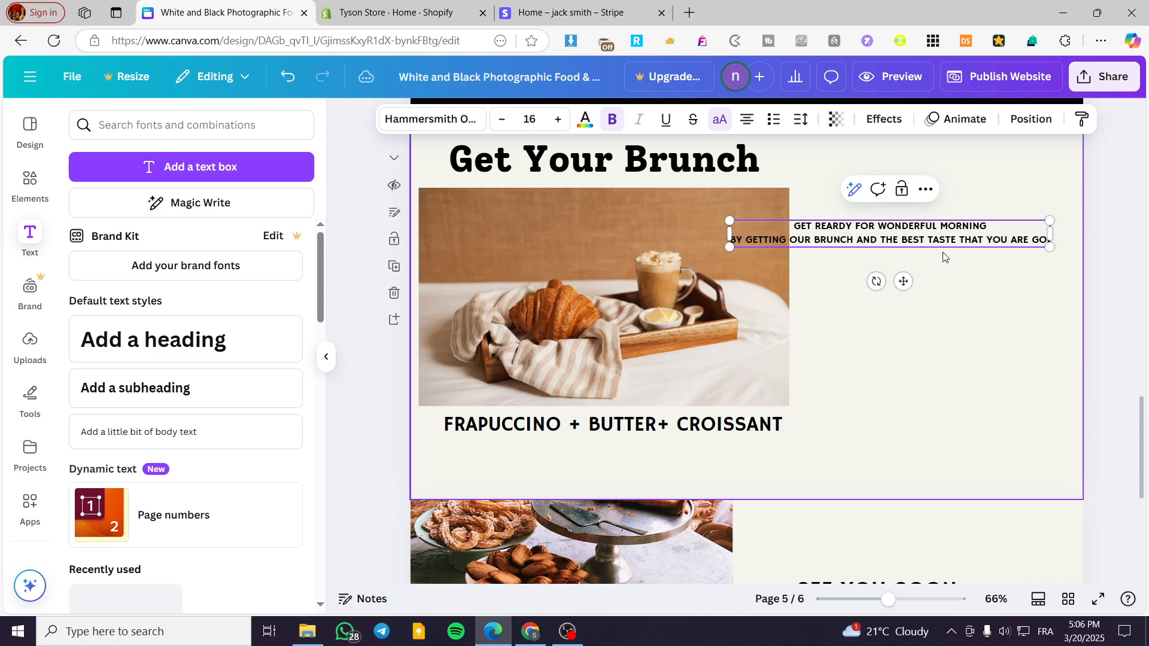
{"action": "type", "text": "IN"}
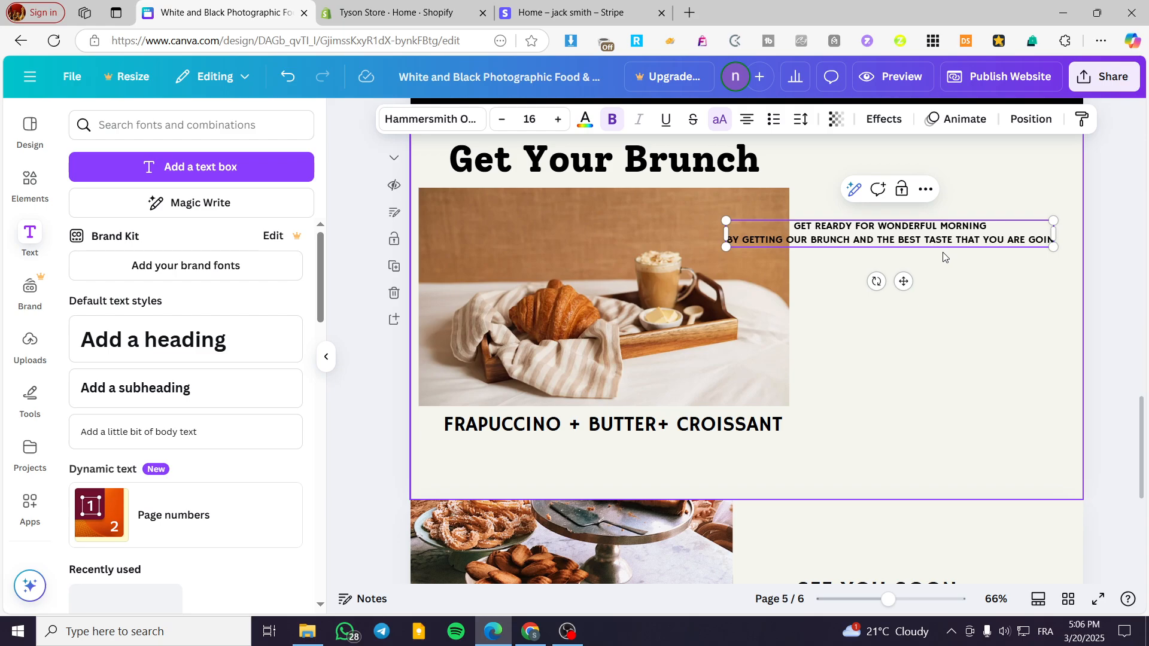
{"action": "type", "text": "G"}
{"action": "key", "text": "Return"}
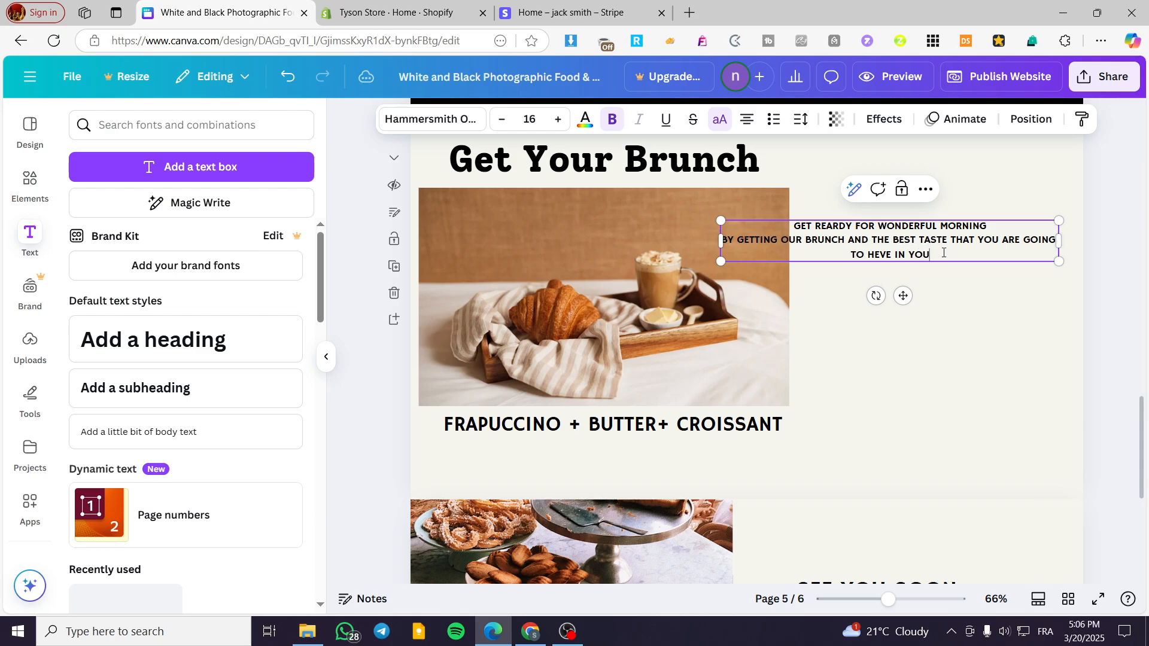
{"action": "type", "text": "EN"}
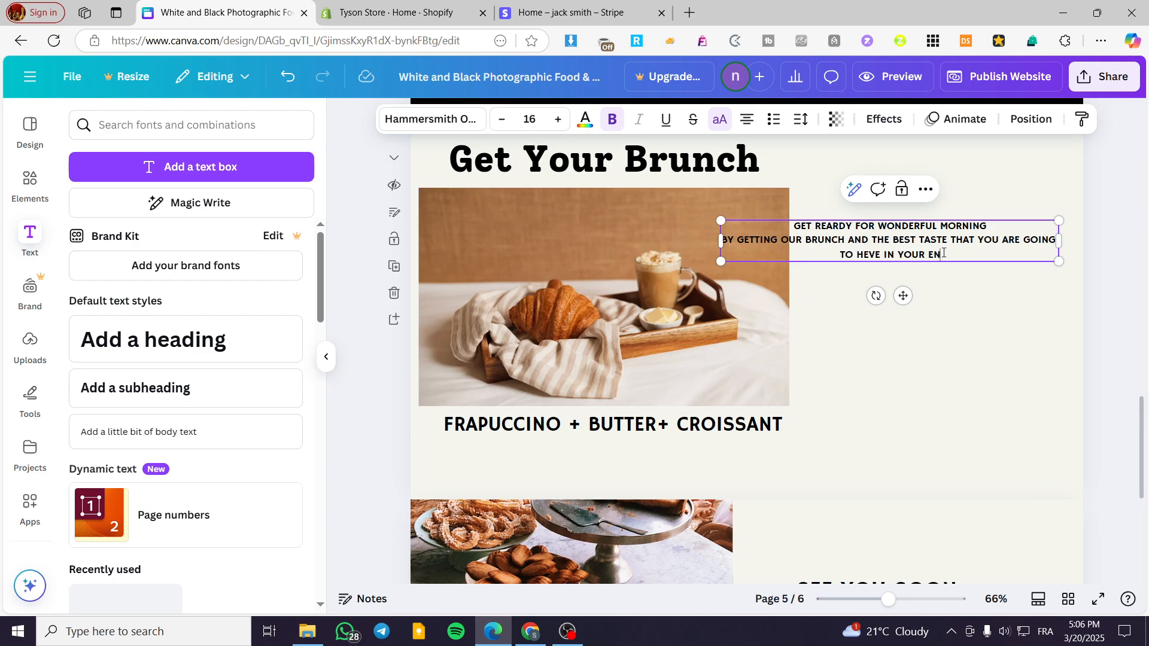
{"action": "type", "text": "TIRE JOUNEY"}
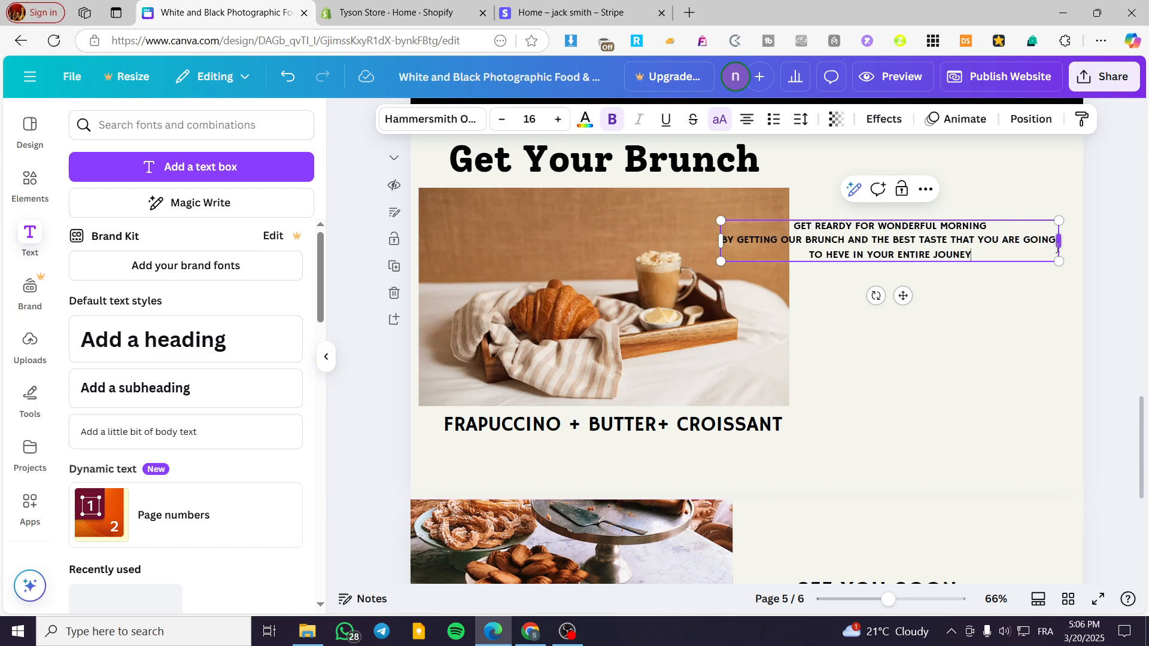
- Shrink the three-line paragraph to size 12.2 and place it beside the upper edge of the brunch photo, clear of the image
{"action": "left_click_drag", "start_coordinate": [902, 296], "coordinate": [950, 298]}
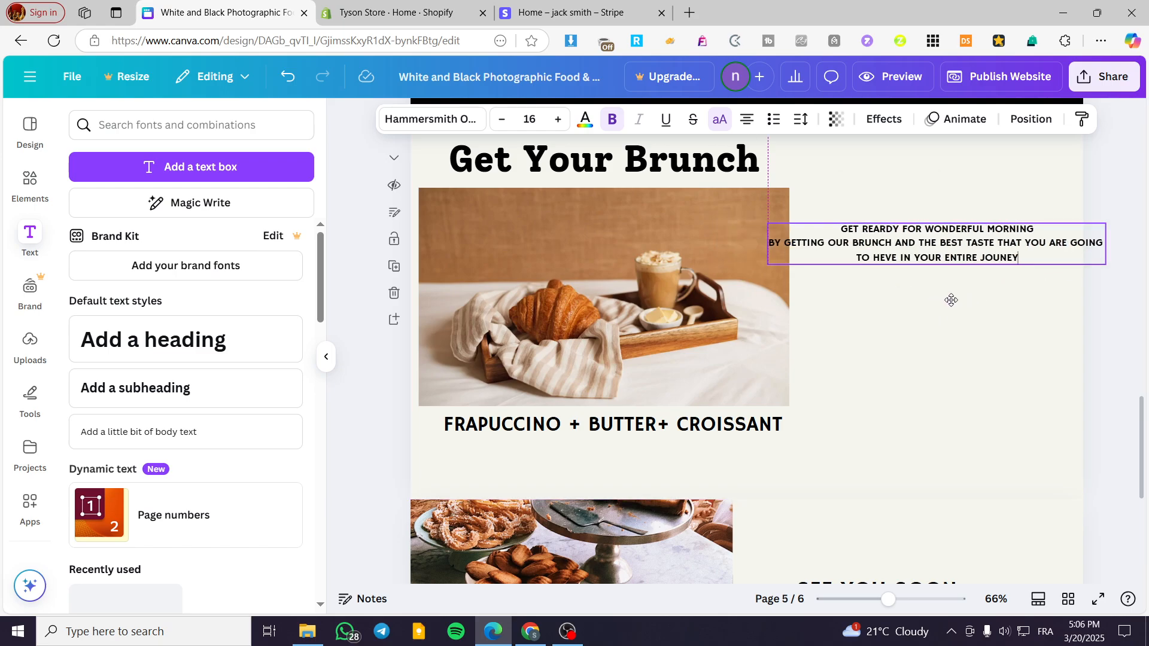
{"action": "left_click_drag", "start_coordinate": [767, 261], "coordinate": [847, 254]}
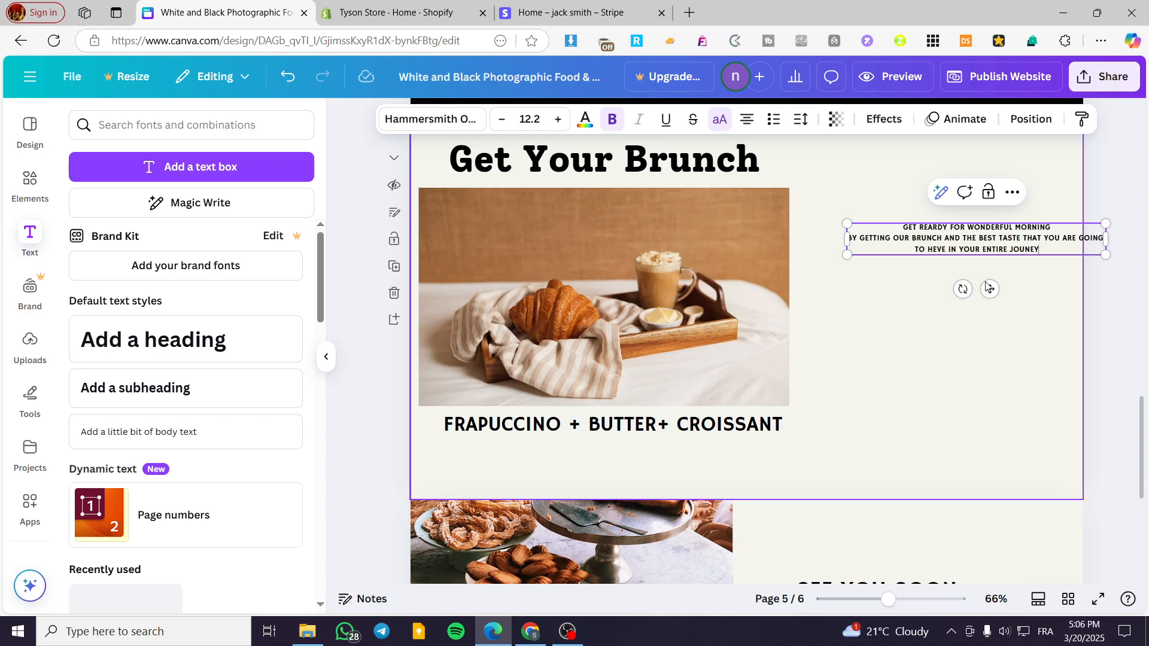
{"action": "left_click_drag", "start_coordinate": [988, 289], "coordinate": [941, 255]}
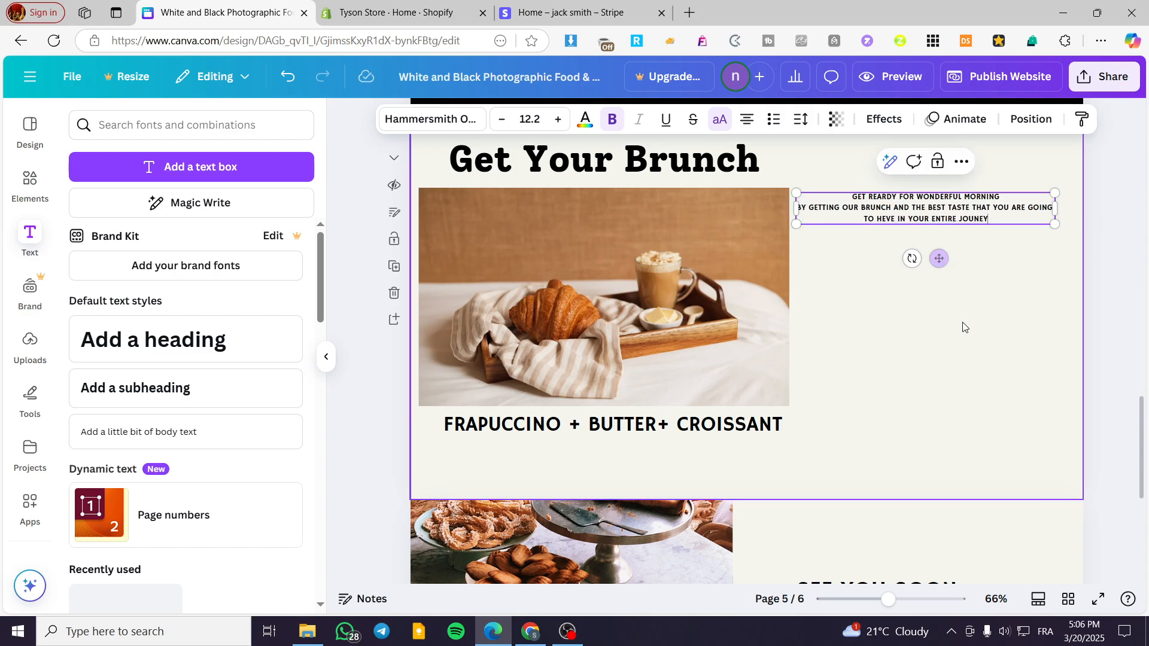
{"action": "left_click", "coordinate": [991, 377]}
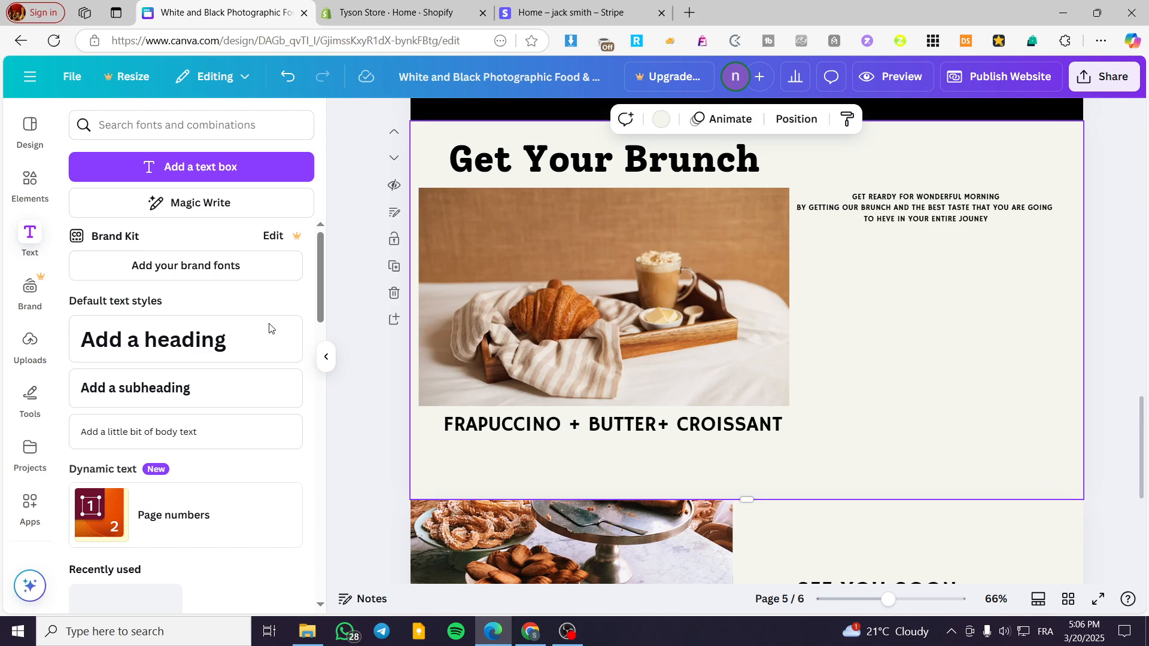
- Add a rounded square shape, flatten it into a wide button, and center it below the paragraph beside the brunch photo
{"action": "left_click", "coordinate": [23, 179]}
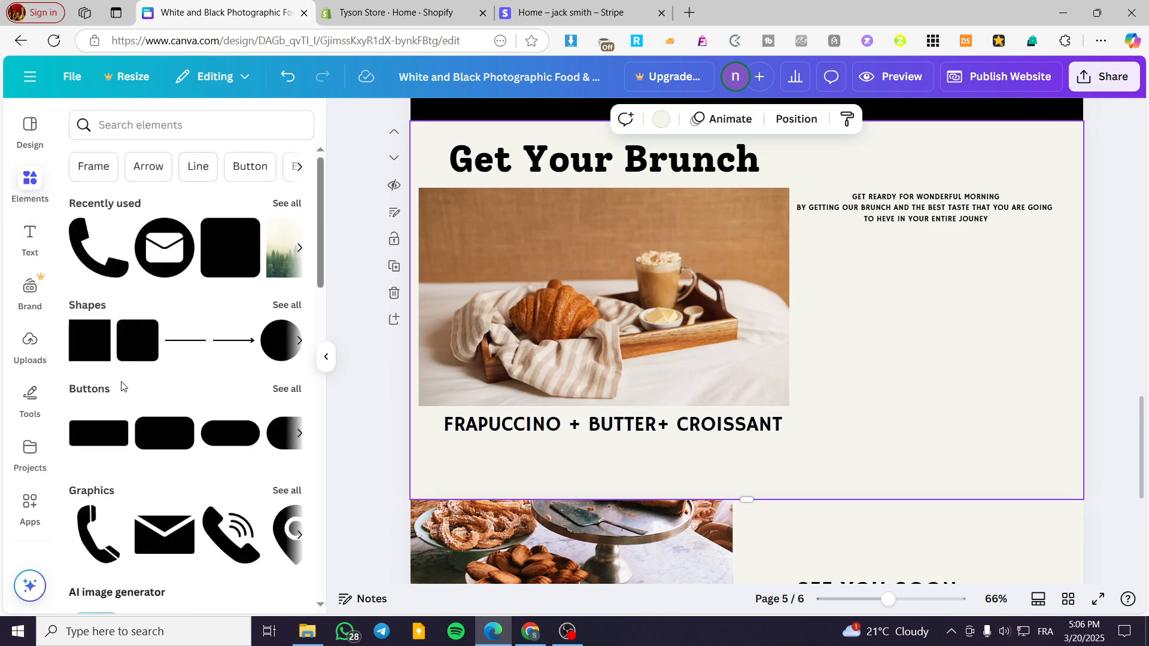
{"action": "left_click", "coordinate": [126, 352]}
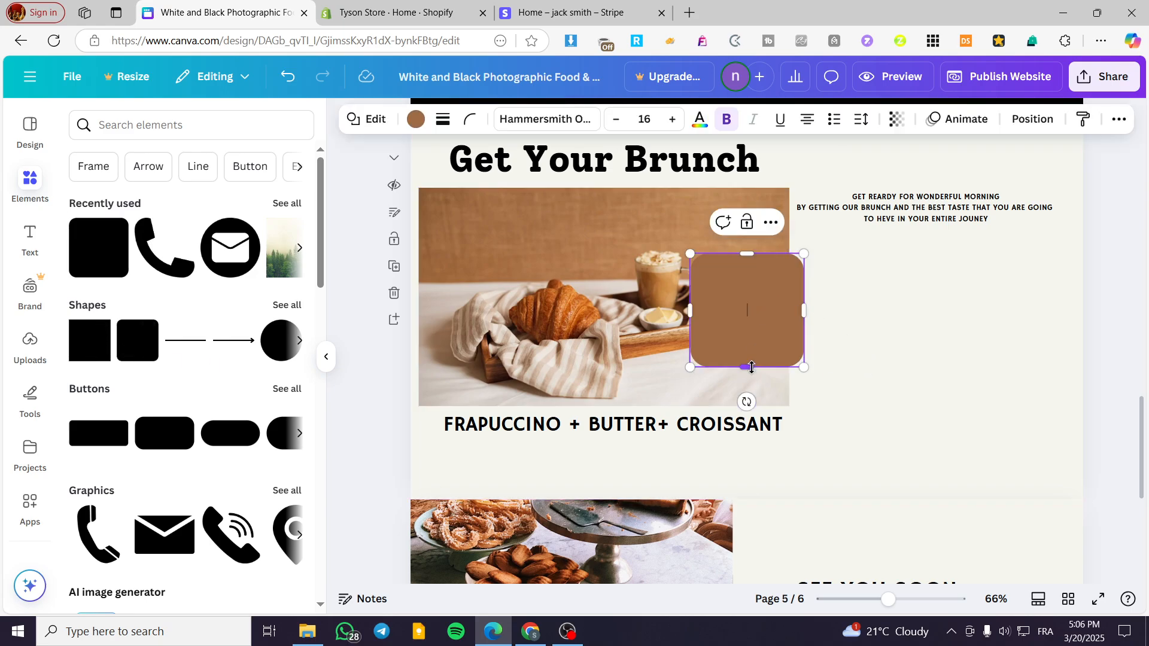
{"action": "left_click_drag", "start_coordinate": [751, 368], "coordinate": [933, 353]}
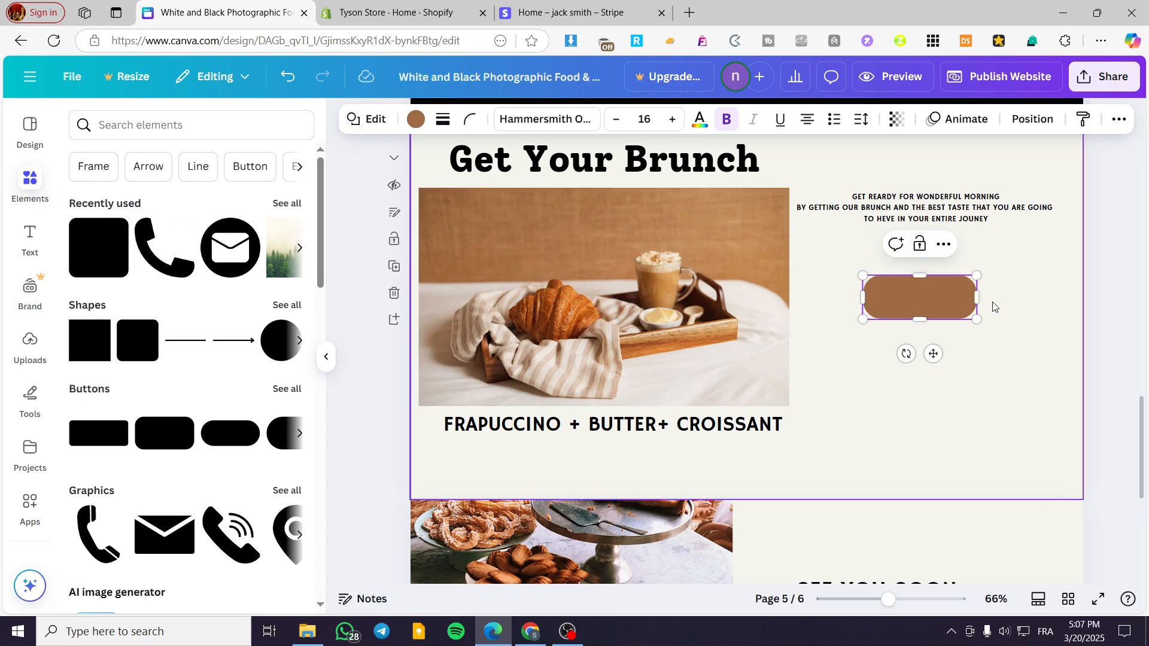
{"action": "left_click_drag", "start_coordinate": [919, 320], "coordinate": [945, 332]}
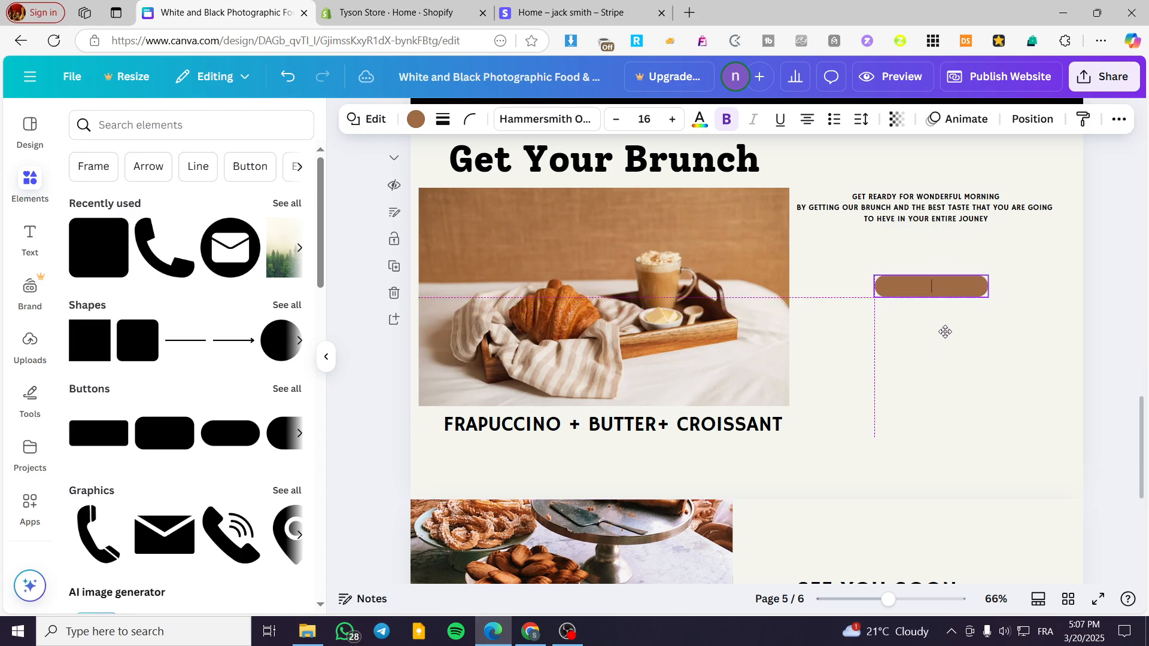
{"action": "left_click", "coordinate": [1006, 337]}
{"action": "left_click", "coordinate": [931, 286]}
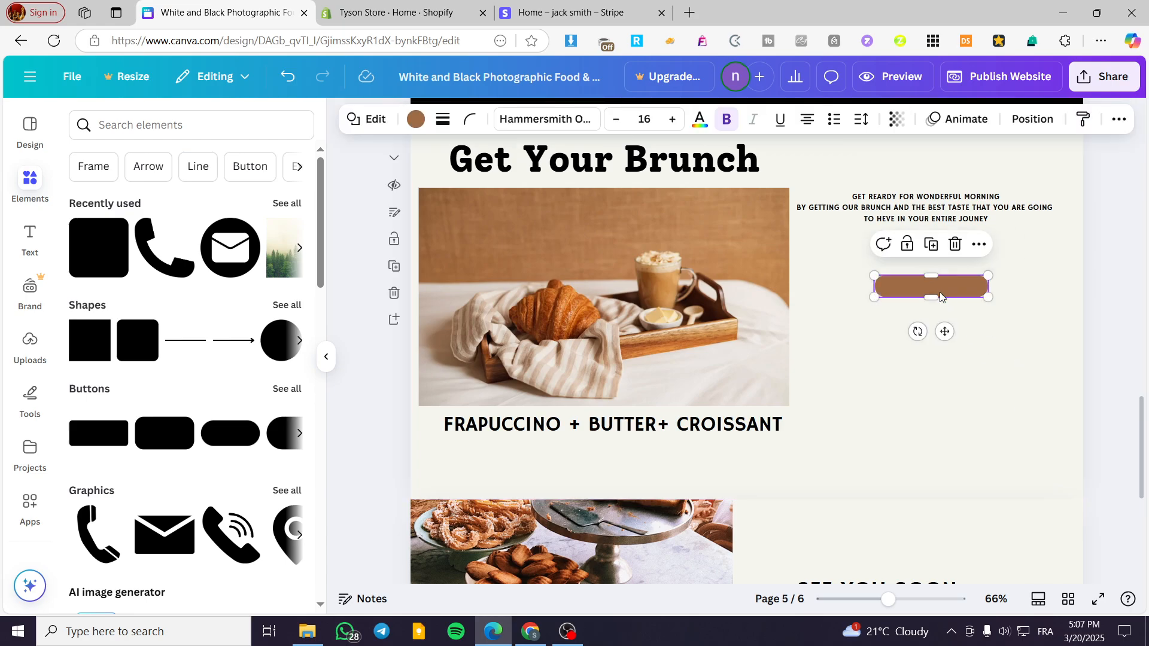
{"action": "mouse_move", "coordinate": [931, 297]}
{"action": "left_mouse_down"}
{"action": "mouse_move", "coordinate": [931, 310]}
{"action": "mouse_move", "coordinate": [944, 281]}
{"action": "left_mouse_up"}
{"action": "left_click", "coordinate": [954, 381]}
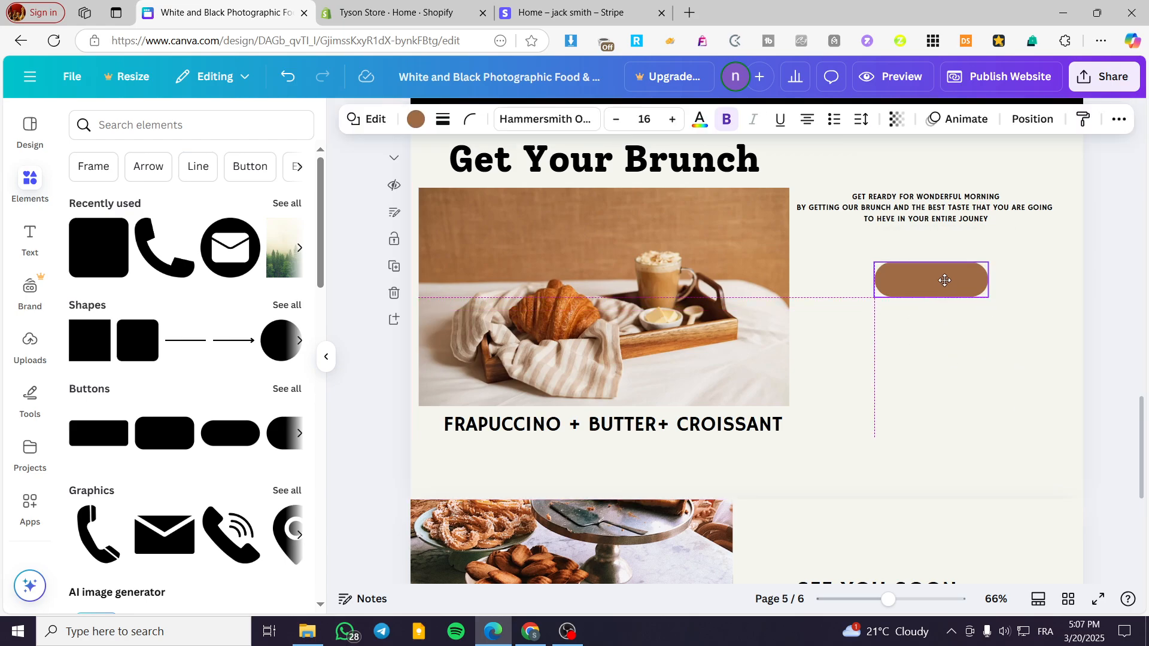
- Add a default heading text and change its wording to "Buy Now"
{"action": "left_click", "coordinate": [30, 240]}
{"action": "left_click", "coordinate": [205, 358]}
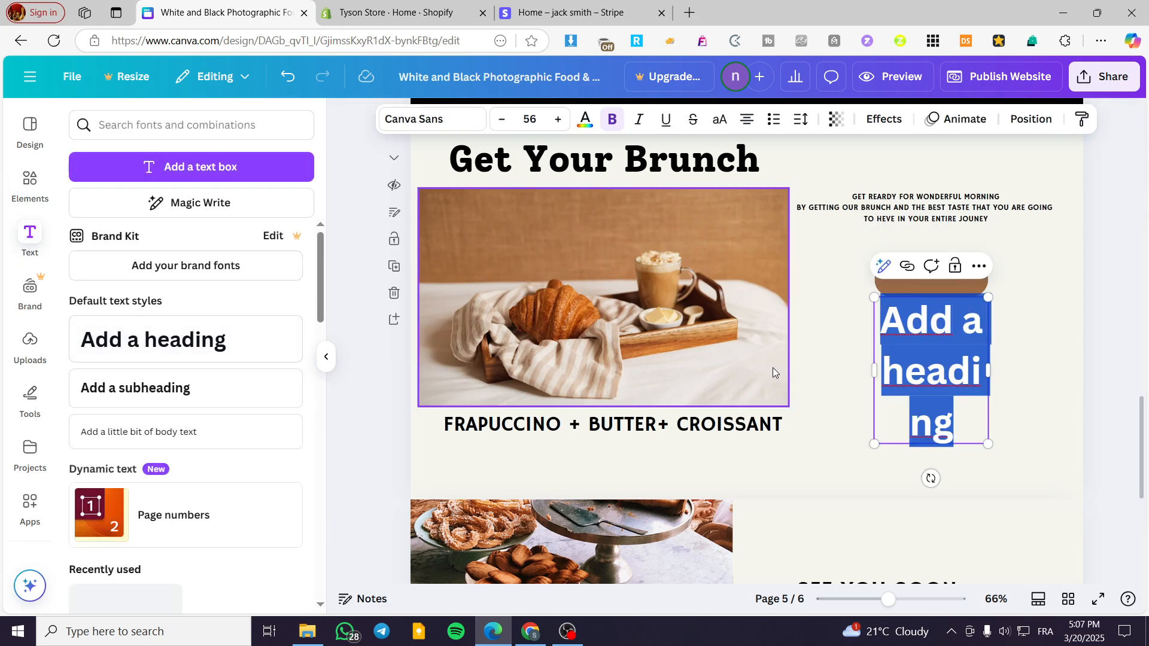
{"action": "type", "text": "Buy NO"}
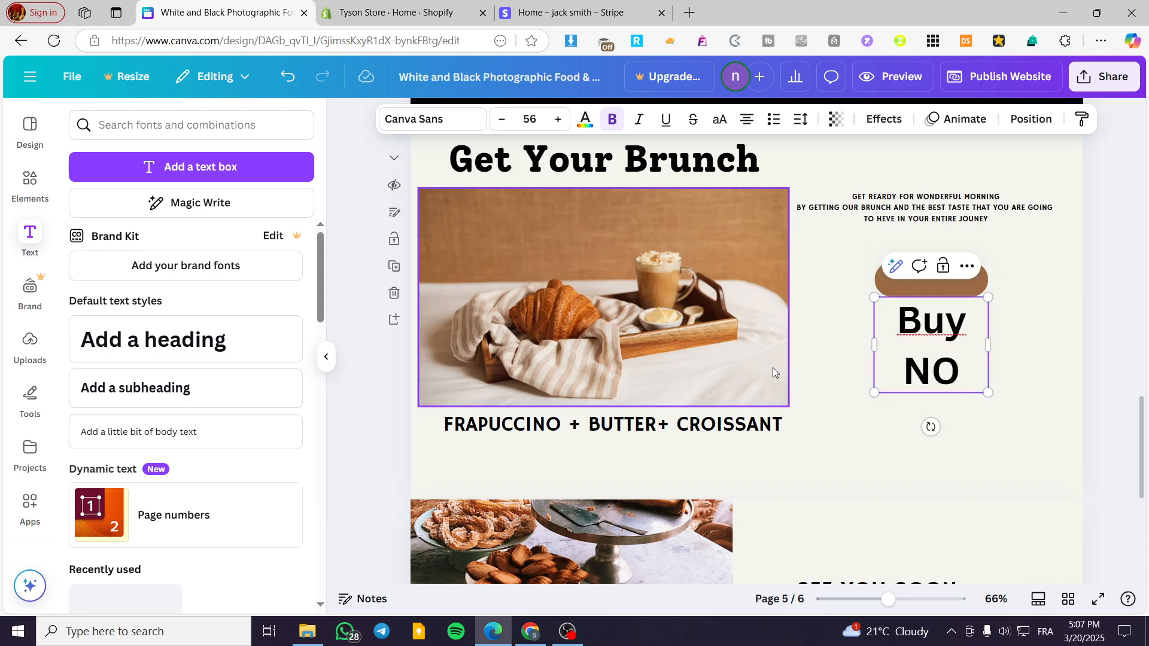
{"action": "key", "text": "BackSpace"}
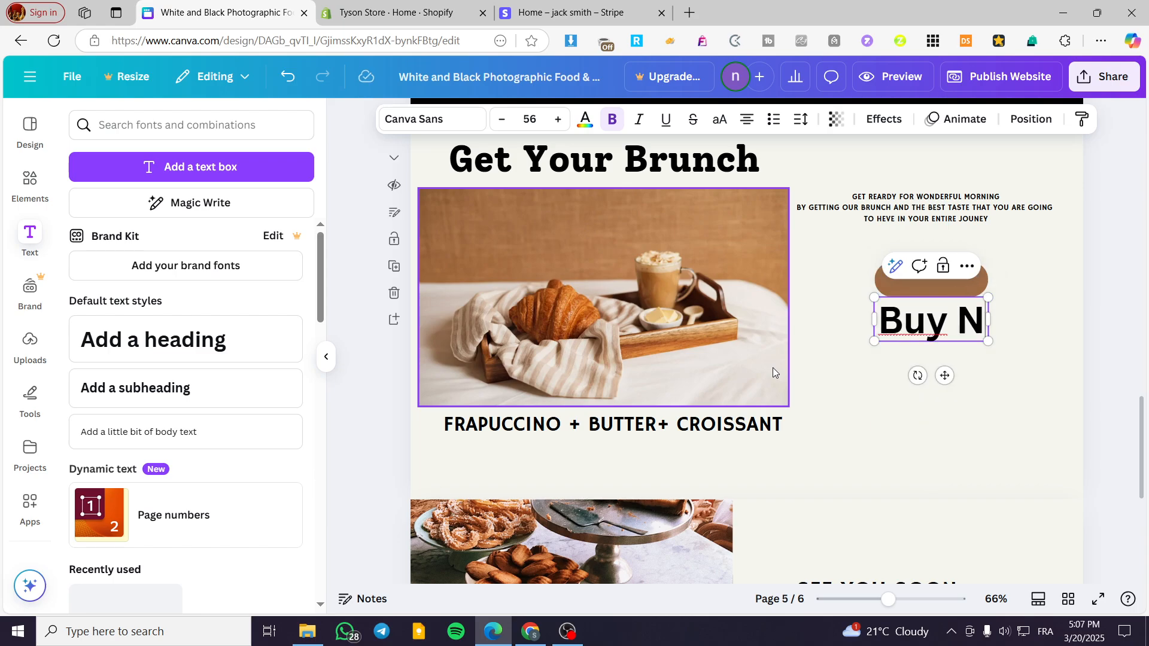
{"action": "type", "text": "ow"}
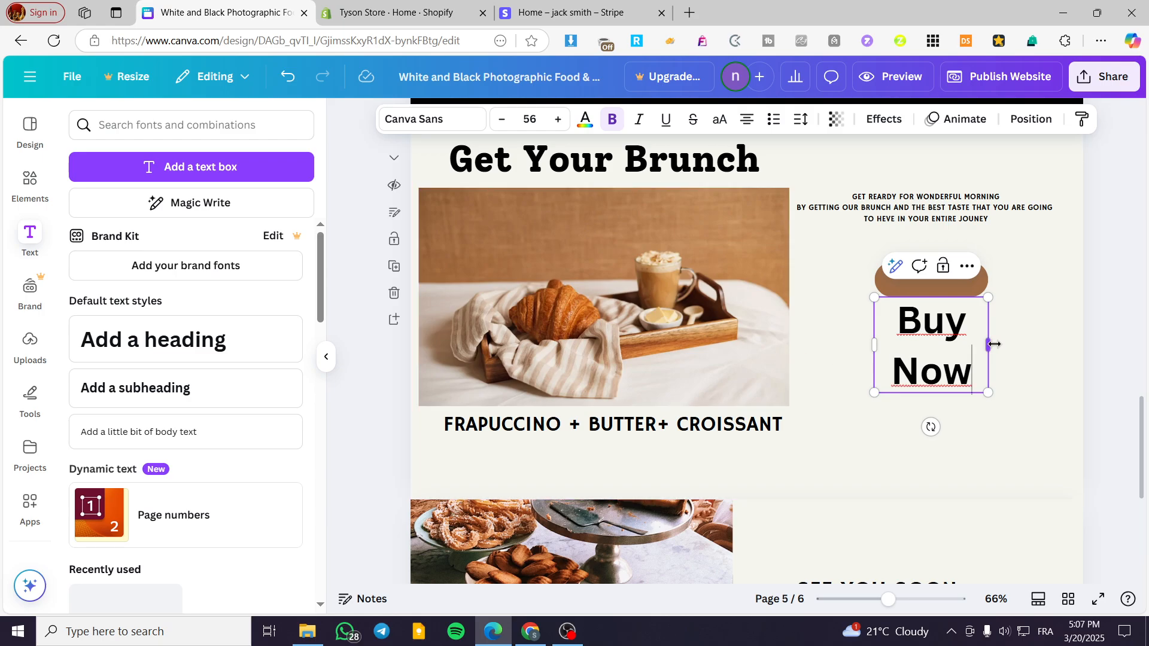
- Scale the "Buy Now" text down to fit inside the brown button shape and center it there
{"action": "left_click_drag", "start_coordinate": [988, 345], "coordinate": [942, 311]}
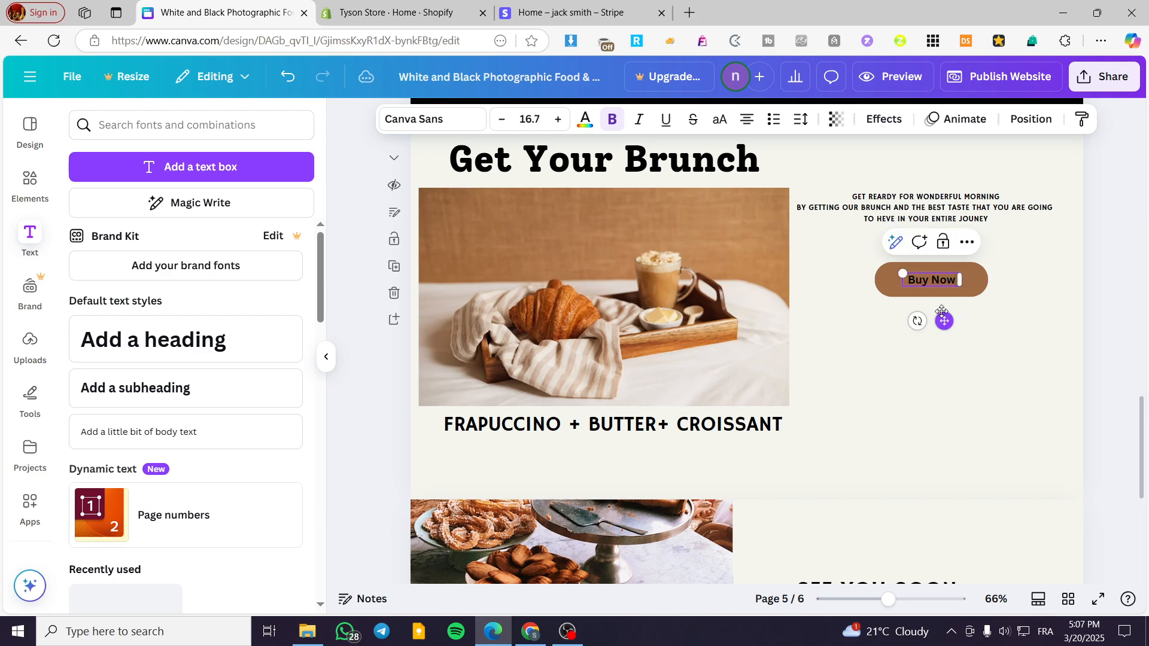
{"action": "left_click_drag", "start_coordinate": [899, 273], "coordinate": [889, 268]}
{"action": "left_click_drag", "start_coordinate": [936, 321], "coordinate": [950, 324]}
{"action": "left_click", "coordinate": [1032, 361]}
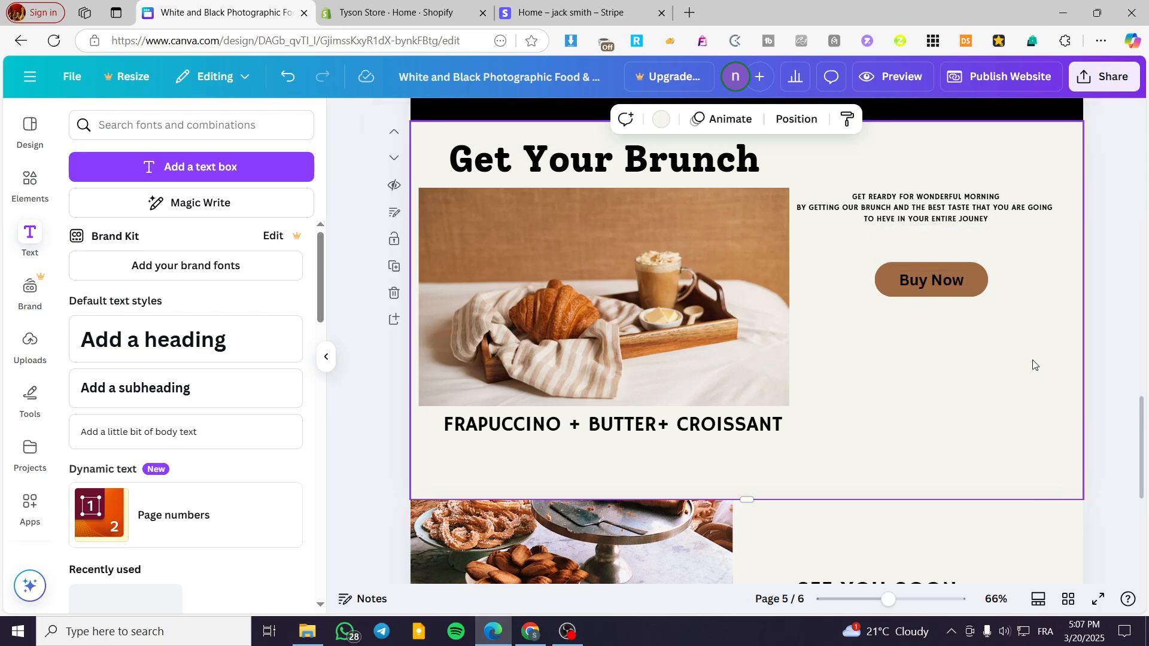
- Move the "Buy Now" text and its brown button shape together slightly lower, leaving more space under the paragraph
{"action": "left_click", "coordinate": [952, 273]}
{"action": "left_click", "coordinate": [947, 264], "text": "shift"}
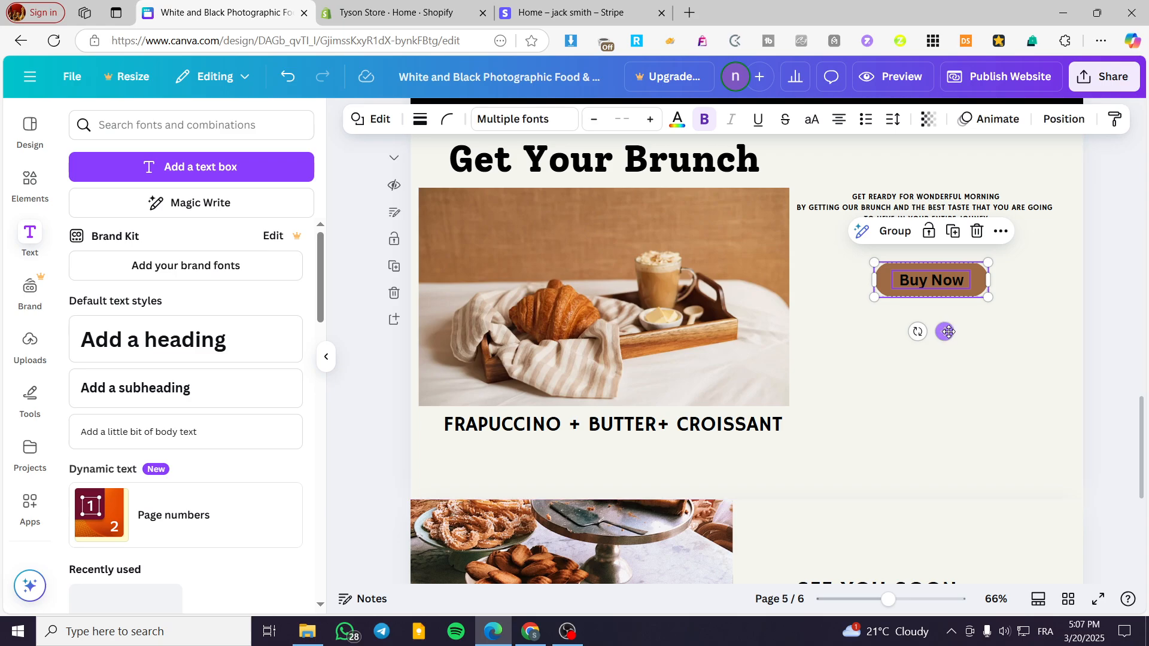
{"action": "left_click_drag", "start_coordinate": [948, 332], "coordinate": [946, 353]}
{"action": "left_click", "coordinate": [985, 338]}
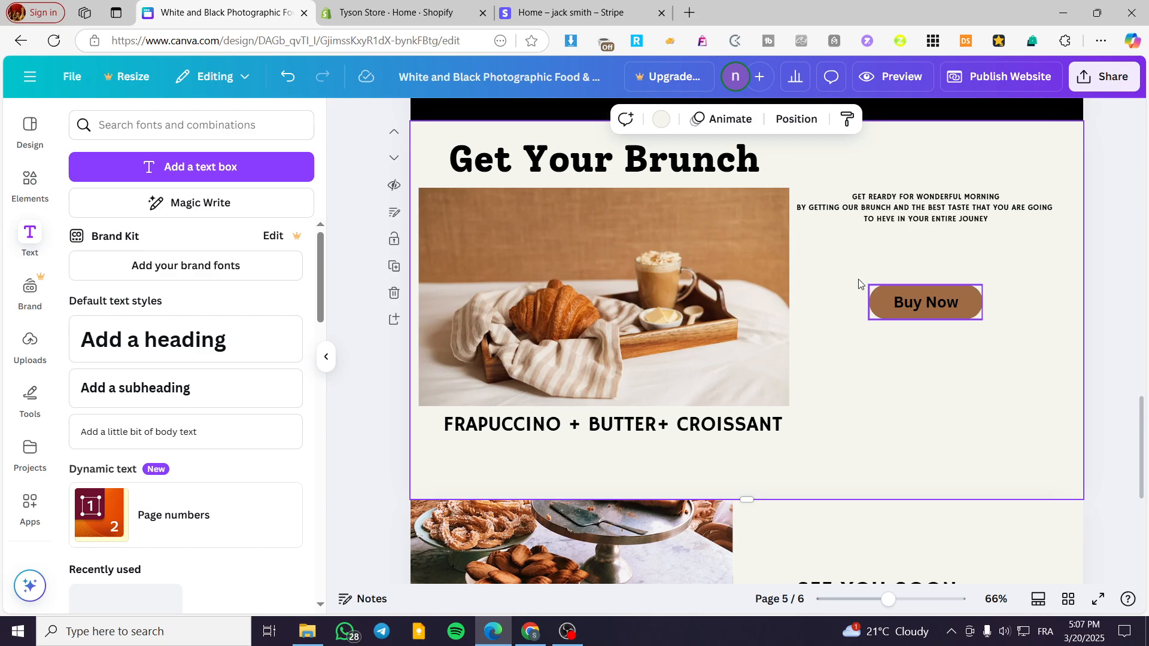
- Add a default heading text to the brunch section and change its wording to "Only For"
{"action": "left_click", "coordinate": [256, 339]}
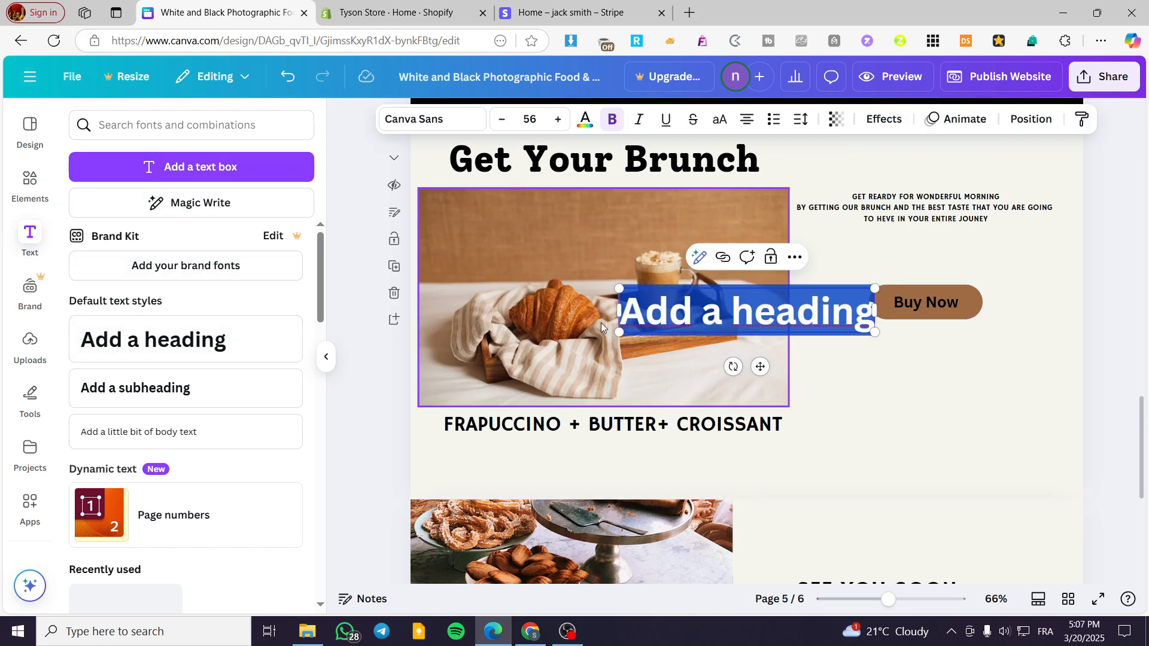
{"action": "type", "text": "Only"}
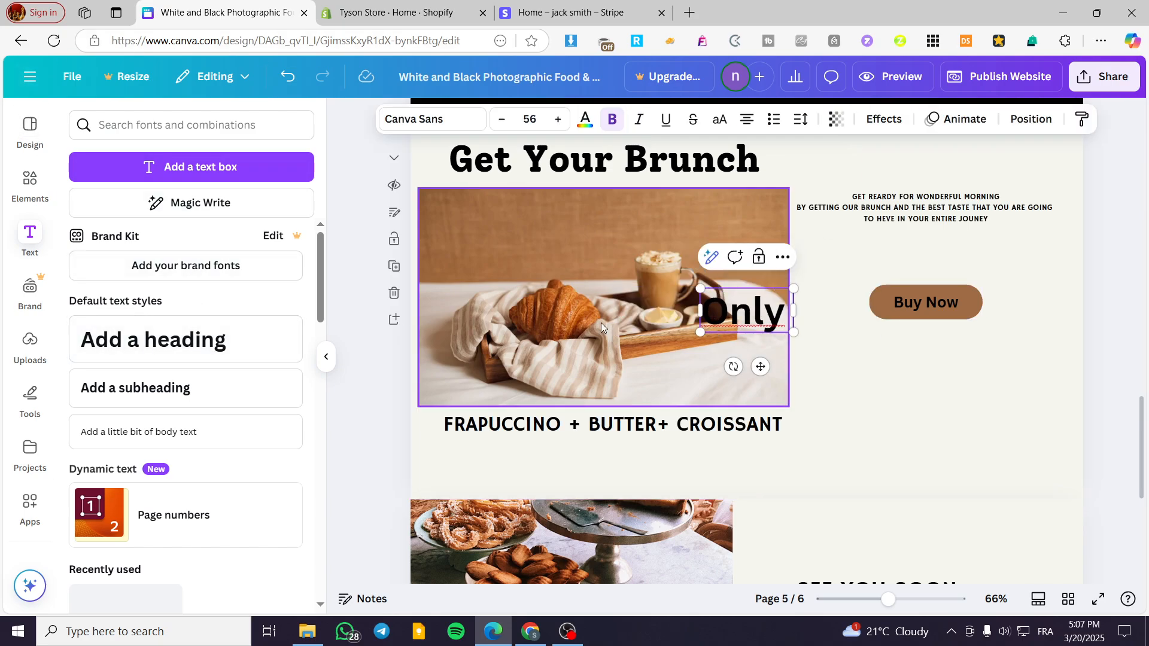
{"action": "type", "text": " For"}
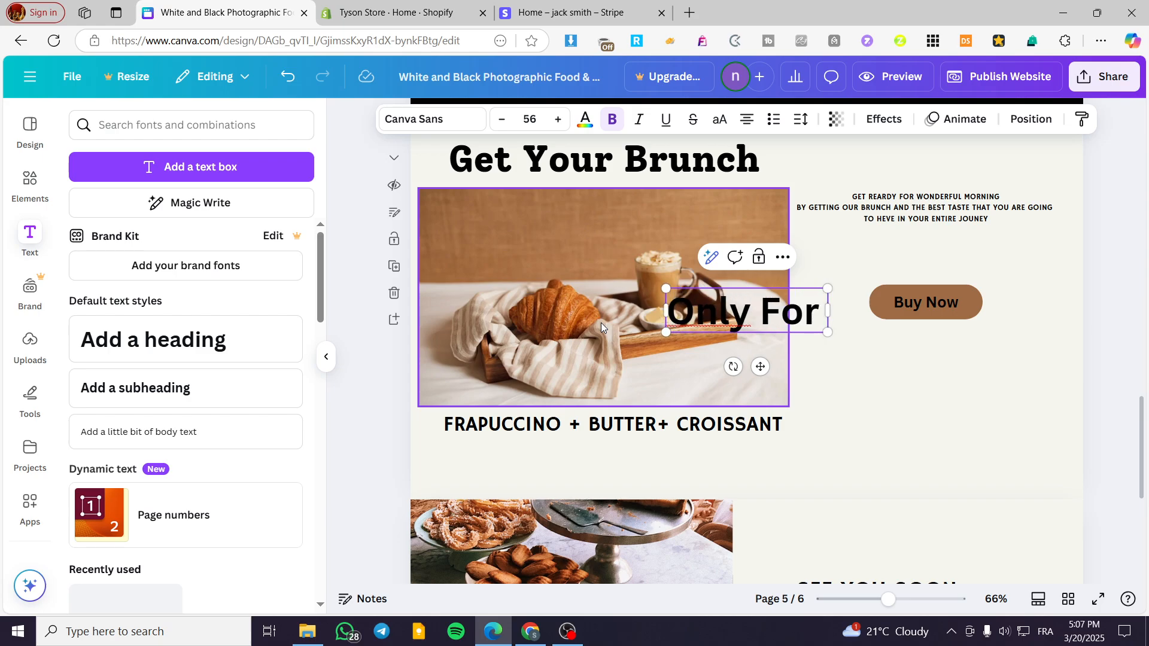
{"action": "key", "text": "Home"}
{"action": "type", "text": "$"}
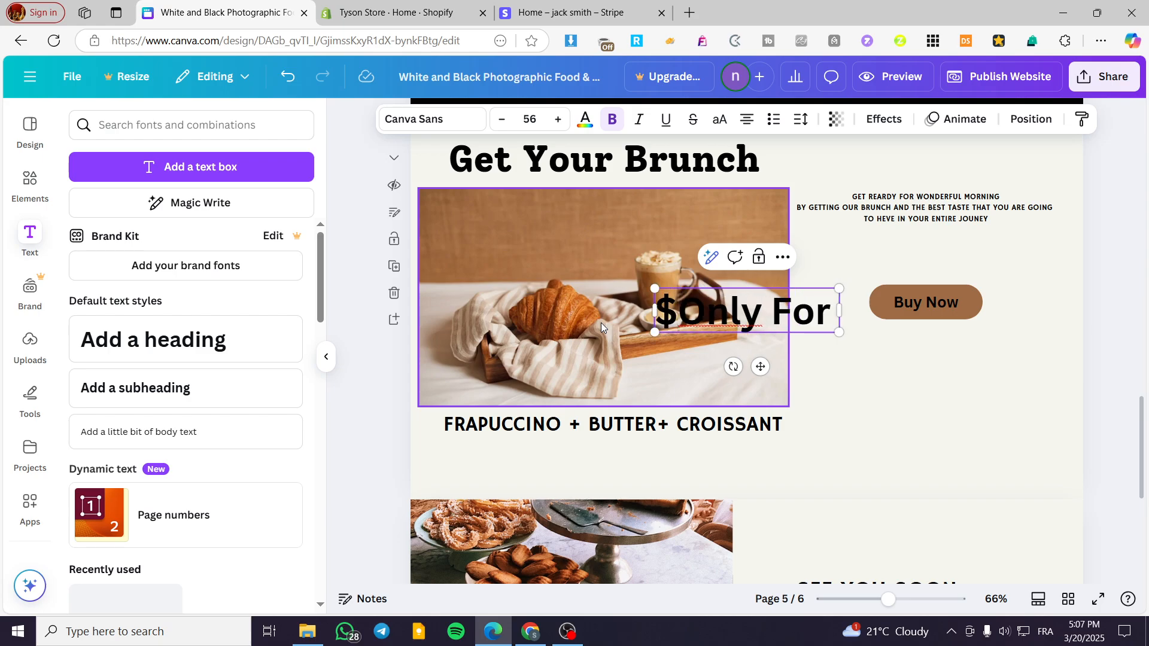
{"action": "key", "text": "BackSpace"}
{"action": "type", "text": "8"}
{"action": "key", "text": "BackSpace"}
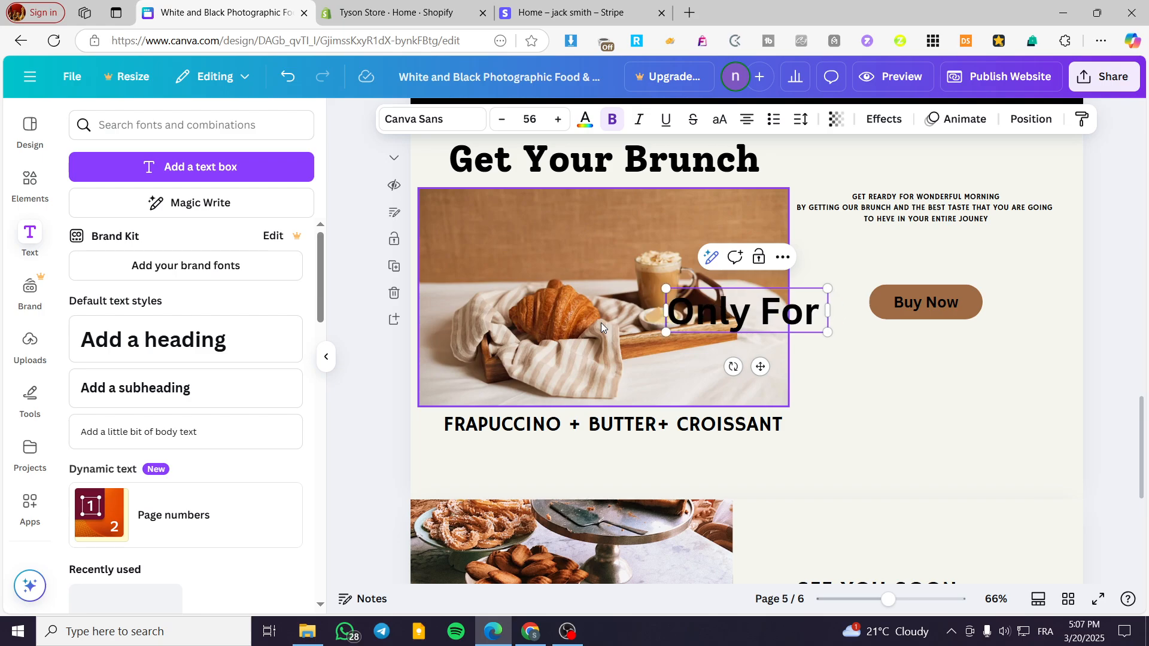
{"action": "key", "text": "alt+shift"}
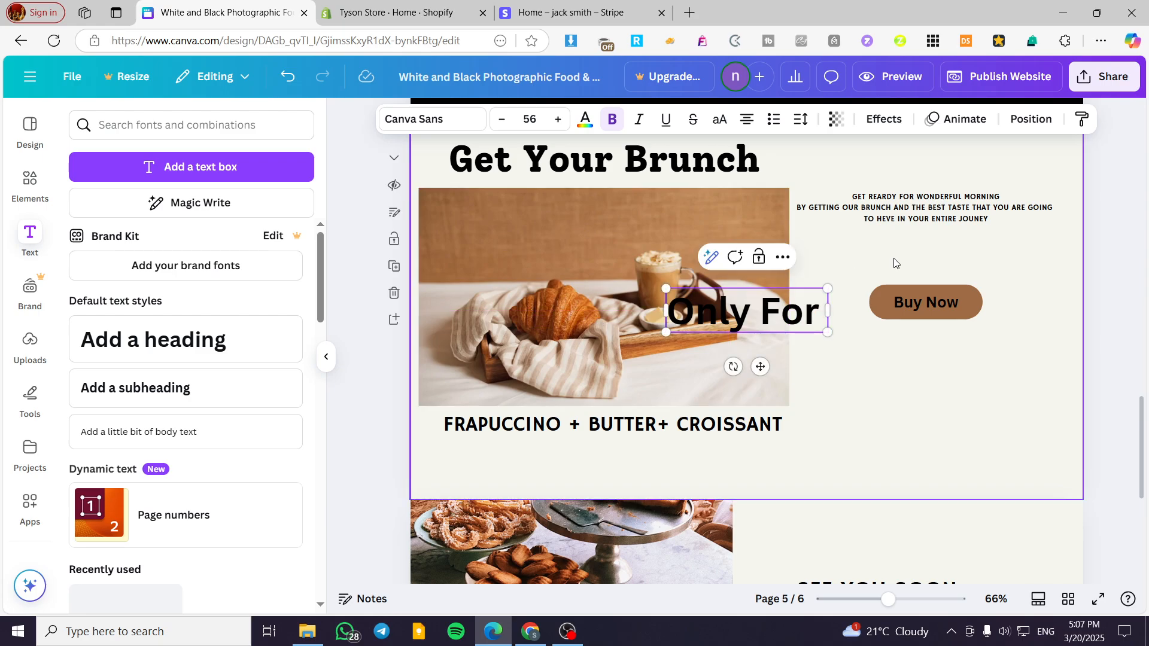
{"action": "left_click", "coordinate": [763, 307]}
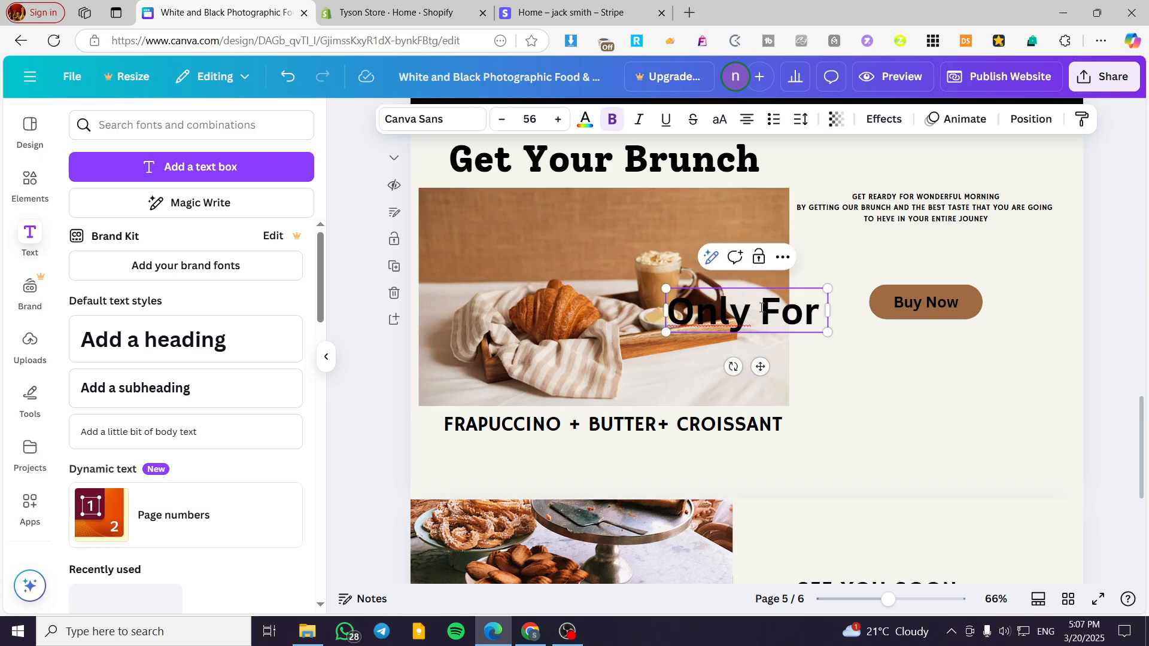
{"action": "type", "text": "Q"}
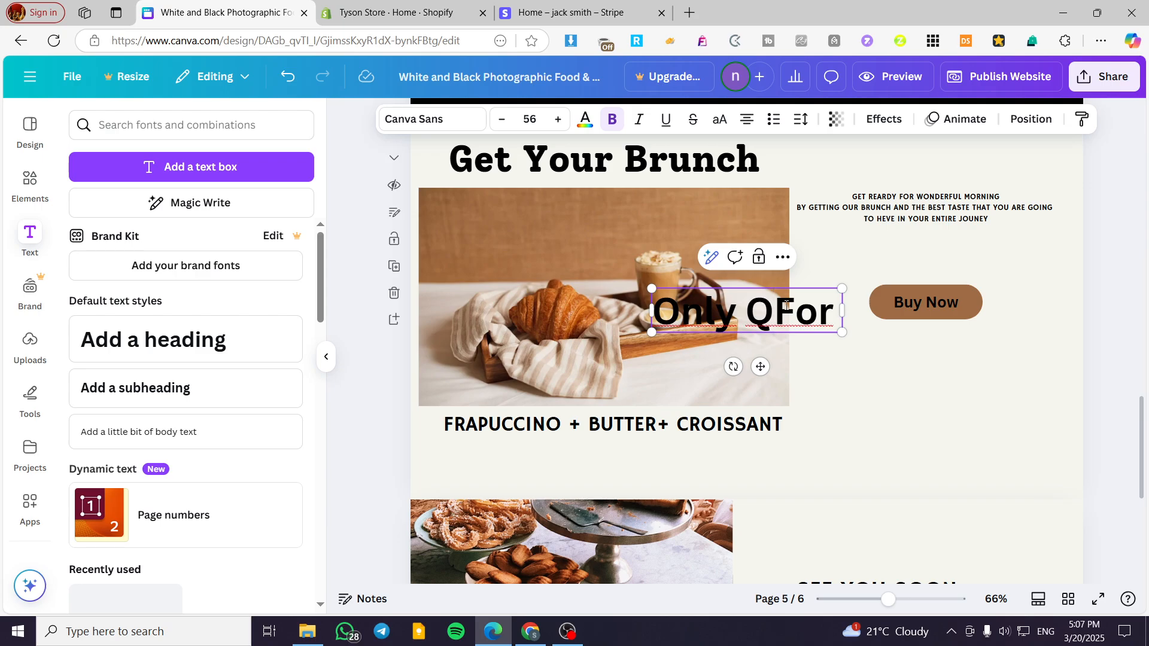
- Replace the whole wording of the new heading with "Only For 8£"
{"action": "left_click_drag", "start_coordinate": [829, 307], "coordinate": [653, 309]}
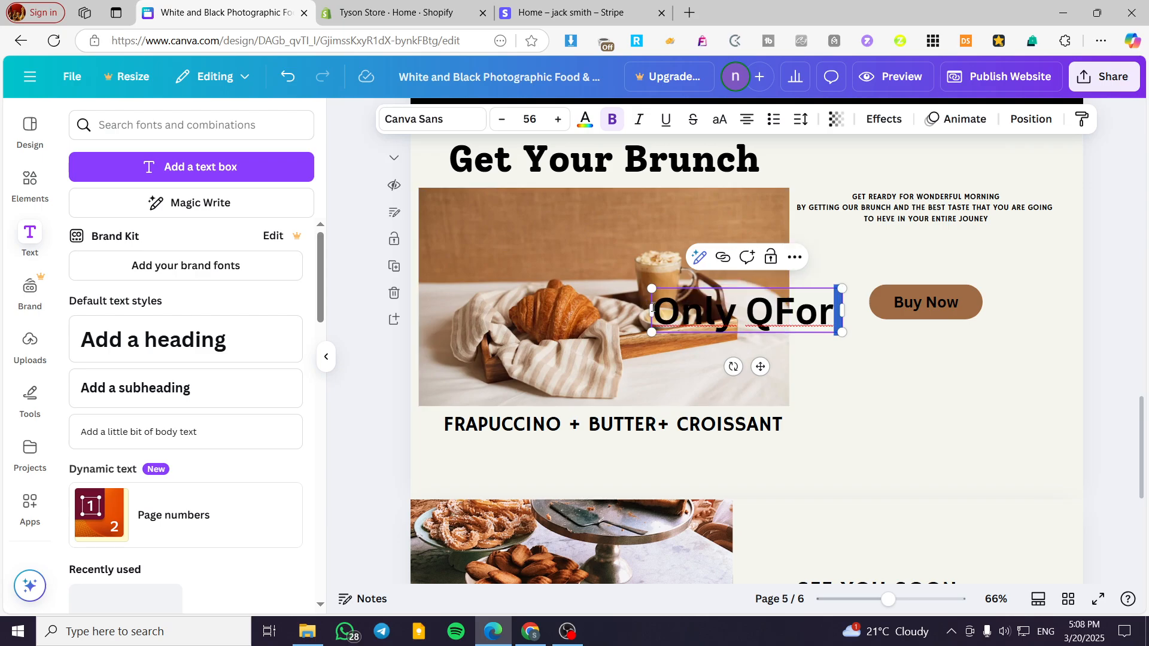
{"action": "left_click_drag", "start_coordinate": [683, 313], "coordinate": [679, 313]}
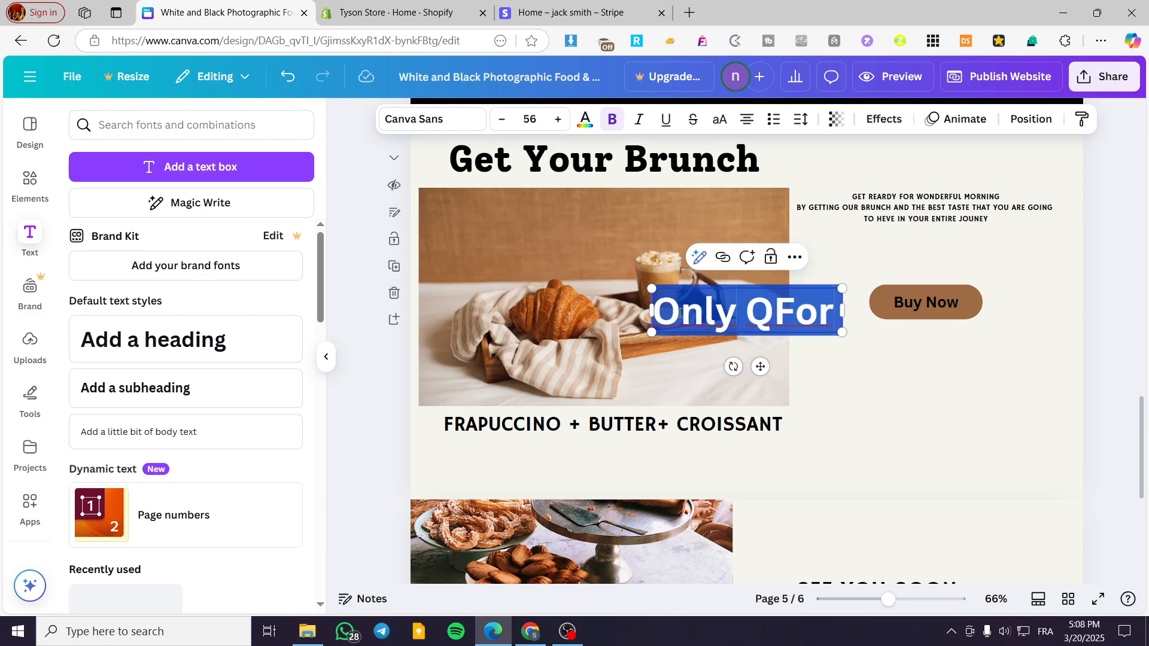
{"action": "type", "text": "Only For"}
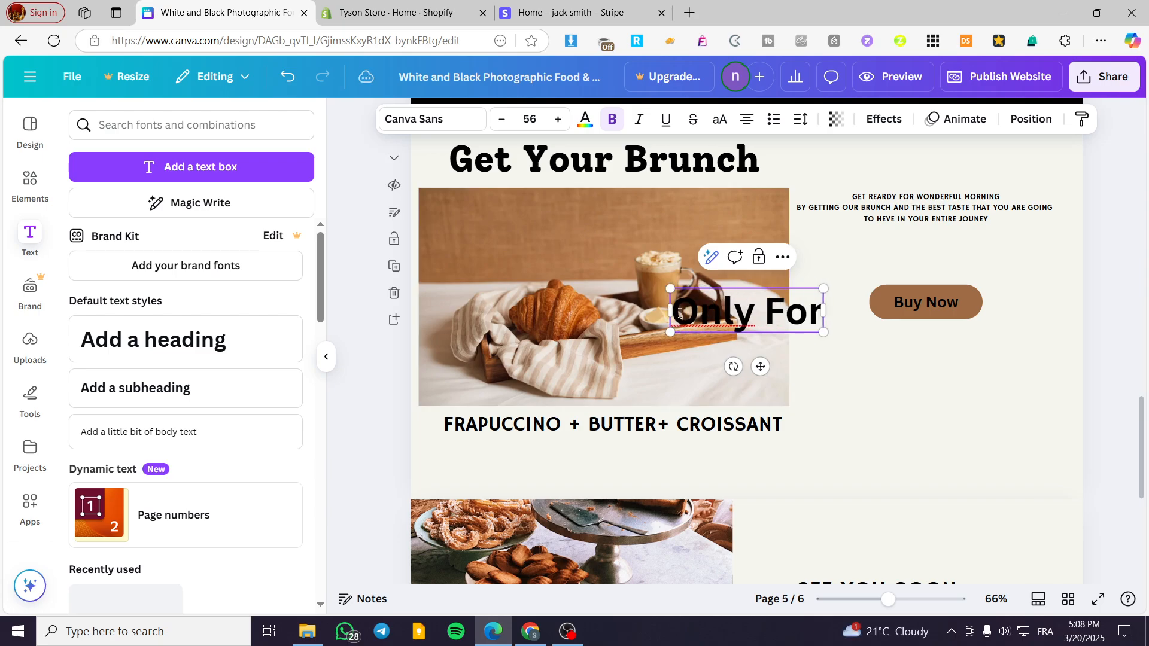
{"action": "type", "text": " 8"}
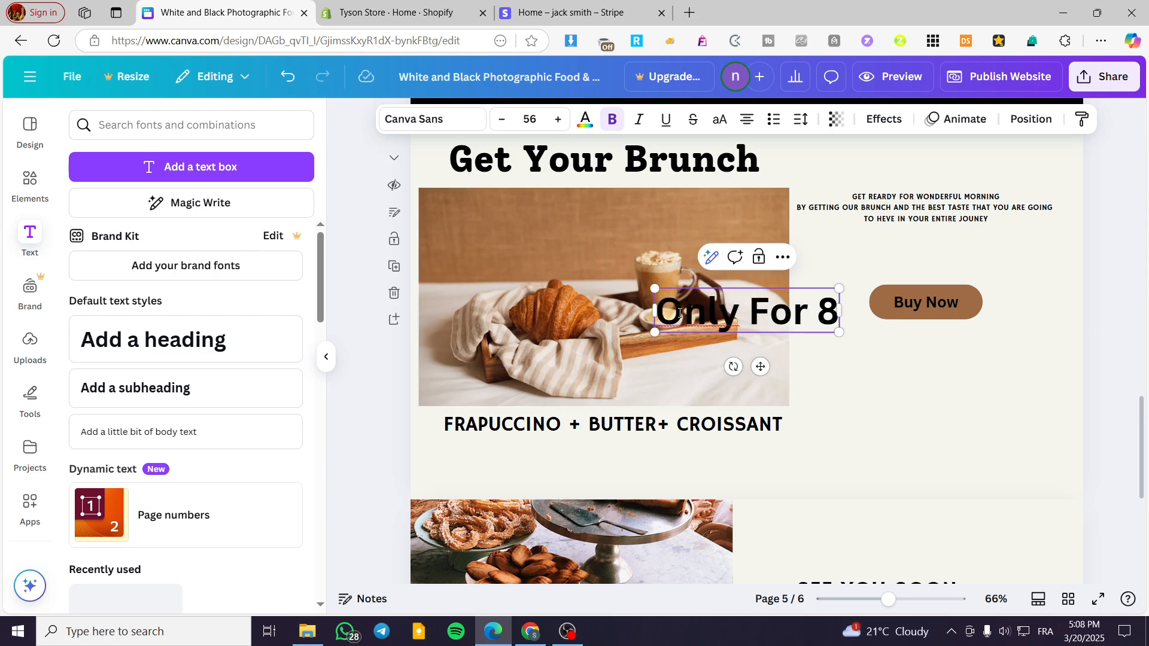
{"action": "type", "text": "£"}
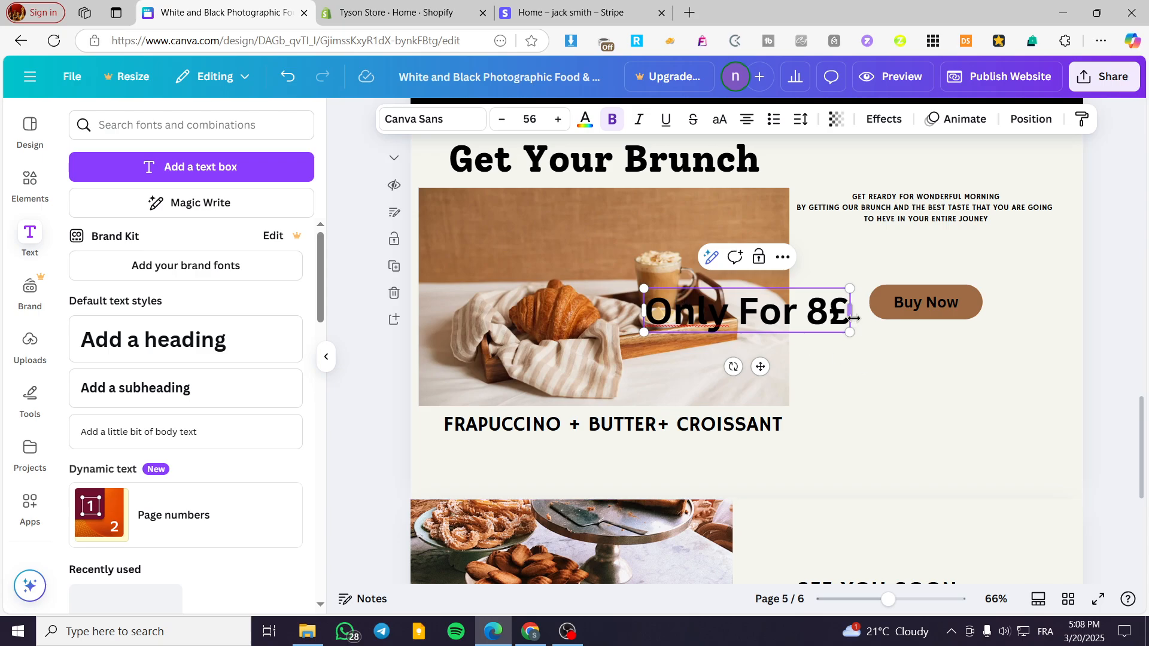
- Center the "Only For 8£" text between the paragraph and the Buy Now button and change its font to Alice
{"action": "left_click_drag", "start_coordinate": [757, 366], "coordinate": [937, 311]}
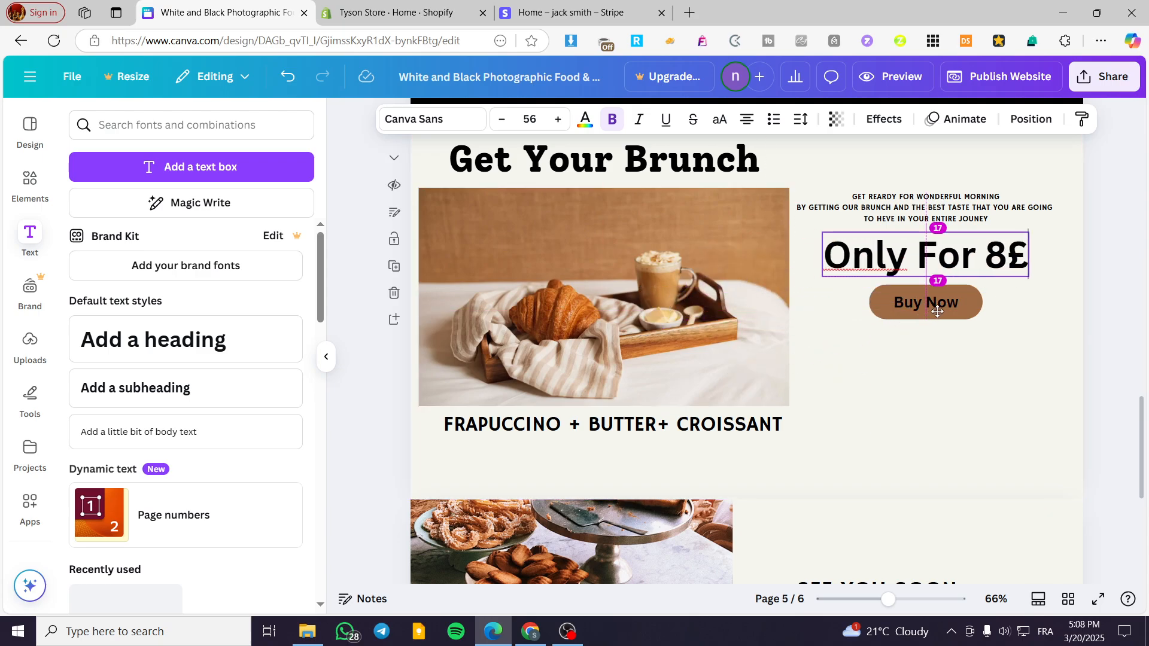
{"action": "left_click", "coordinate": [431, 119]}
{"action": "scroll", "coordinate": [142, 407], "scroll_direction": "down", "scroll_amount": 5}
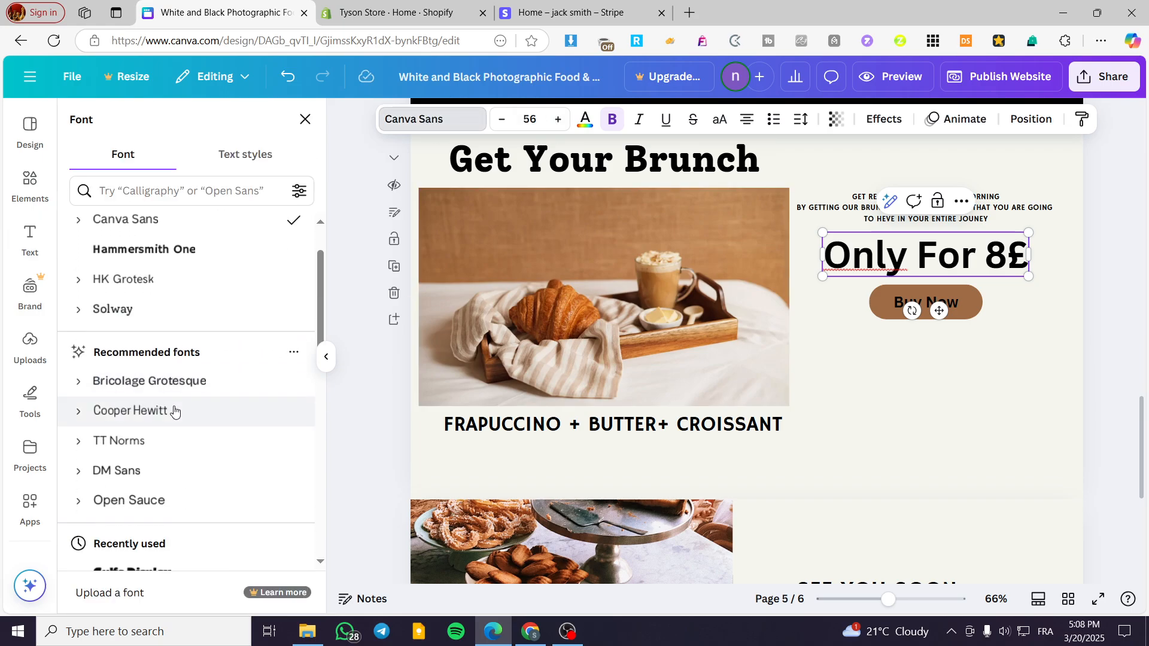
{"action": "left_click", "coordinate": [142, 506]}
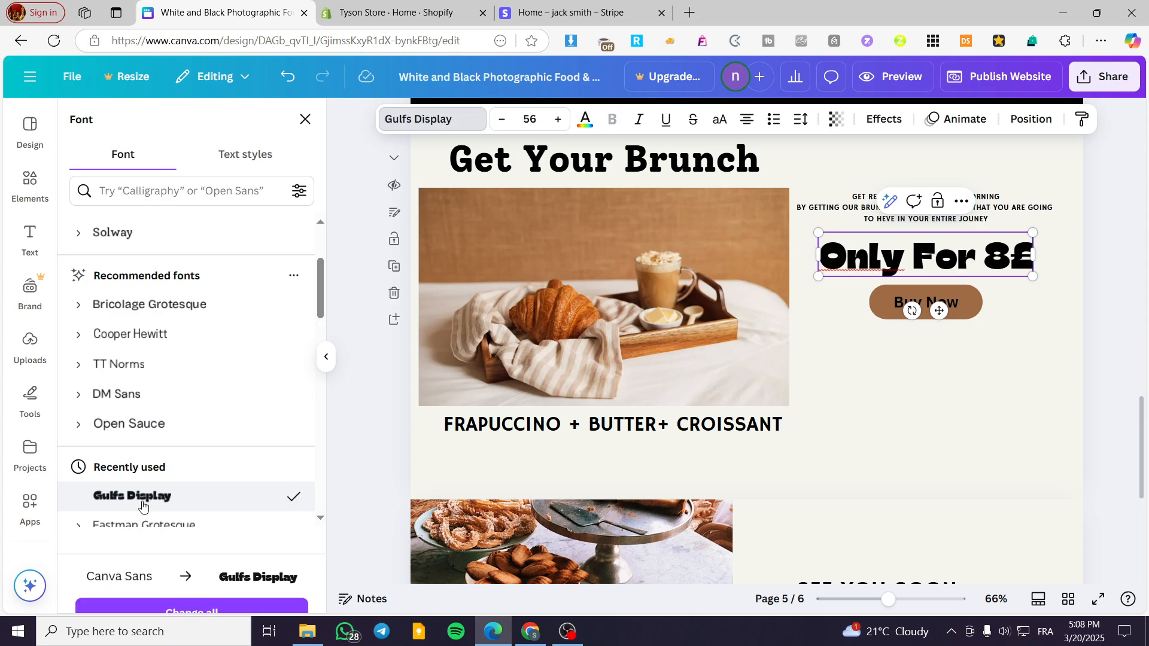
{"action": "scroll", "coordinate": [157, 473], "scroll_direction": "down", "scroll_amount": 8}
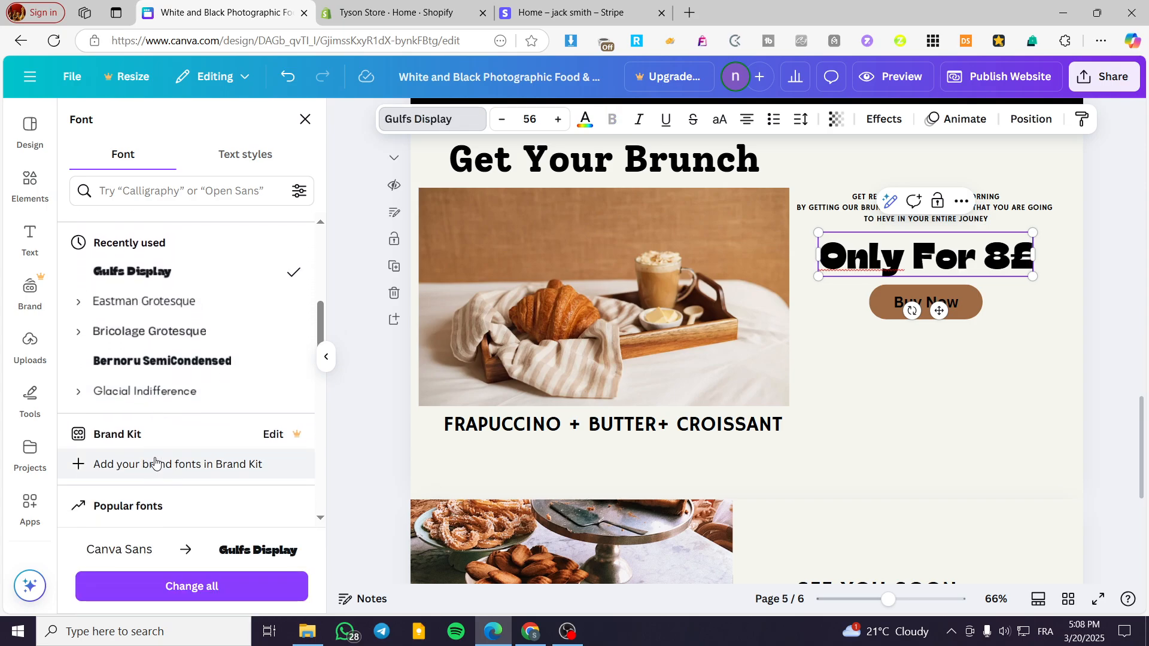
{"action": "scroll", "coordinate": [162, 448], "scroll_direction": "down", "scroll_amount": 1}
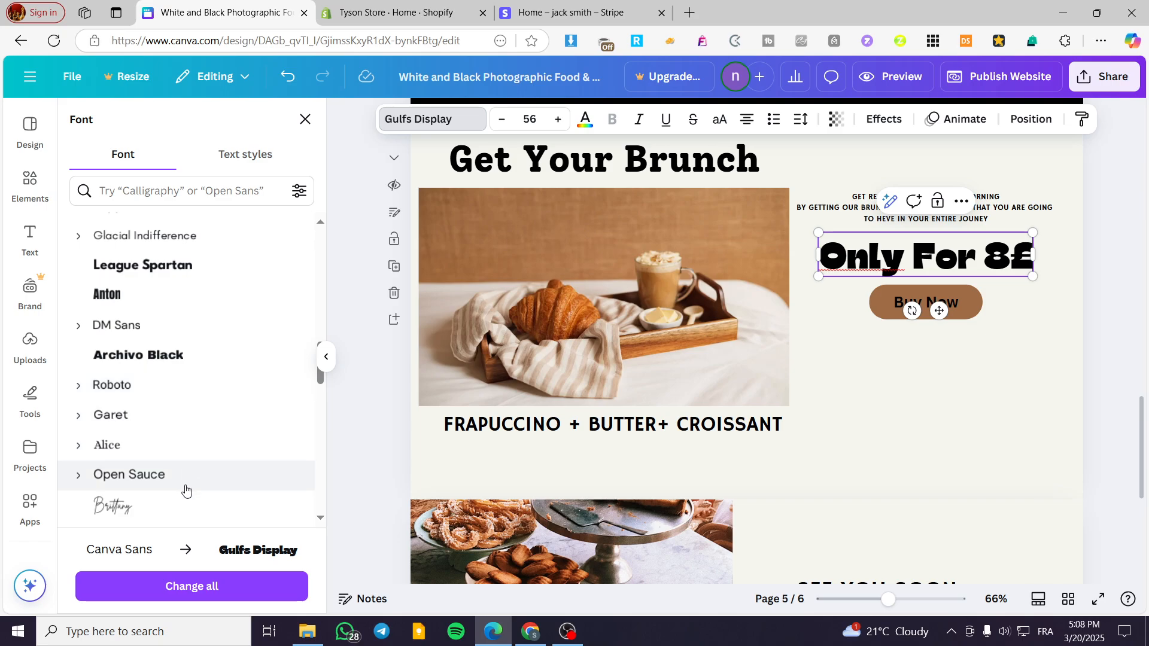
{"action": "left_click", "coordinate": [189, 446]}
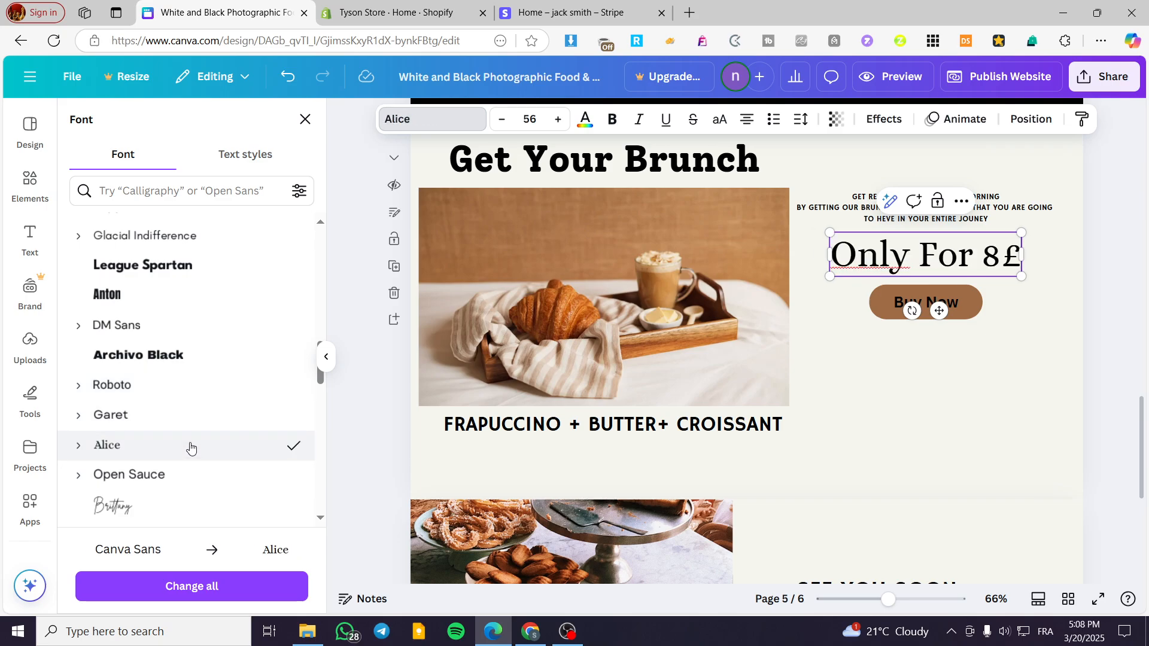
- Color the "Only For 8£" text with the document's brown and shift it slightly to the right above the button
{"action": "left_click", "coordinate": [585, 119]}
{"action": "left_click", "coordinate": [168, 237]}
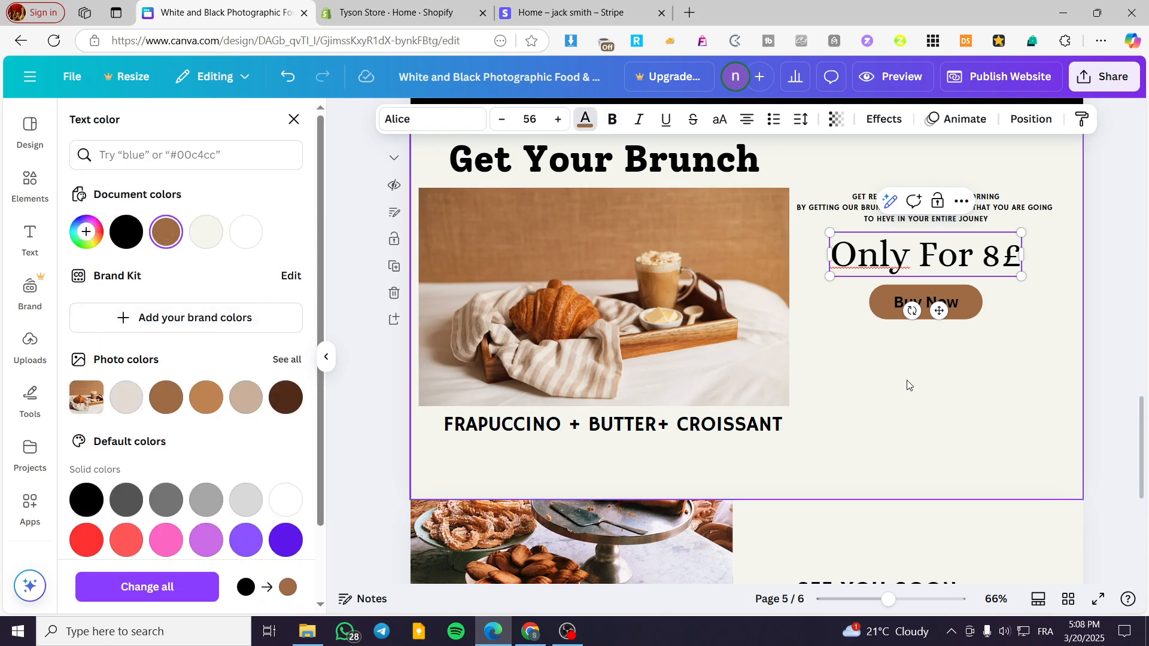
{"action": "left_click", "coordinate": [921, 244]}
{"action": "key", "text": "ctrl+a"}
{"action": "left_click", "coordinate": [166, 231]}
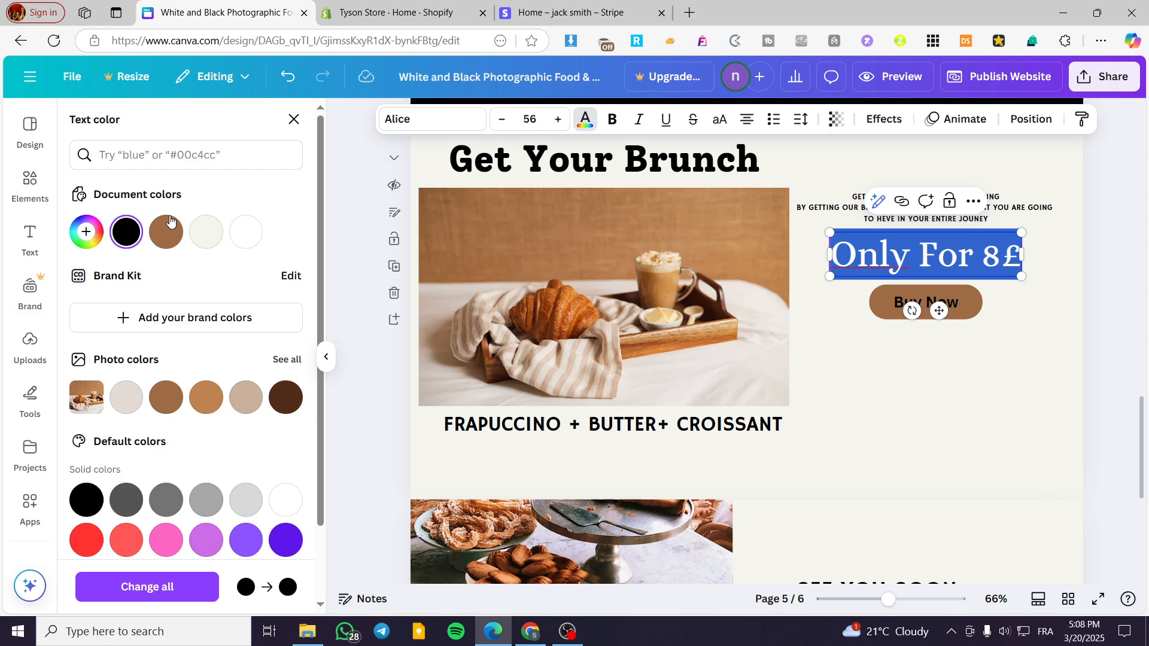
{"action": "left_click", "coordinate": [929, 384]}
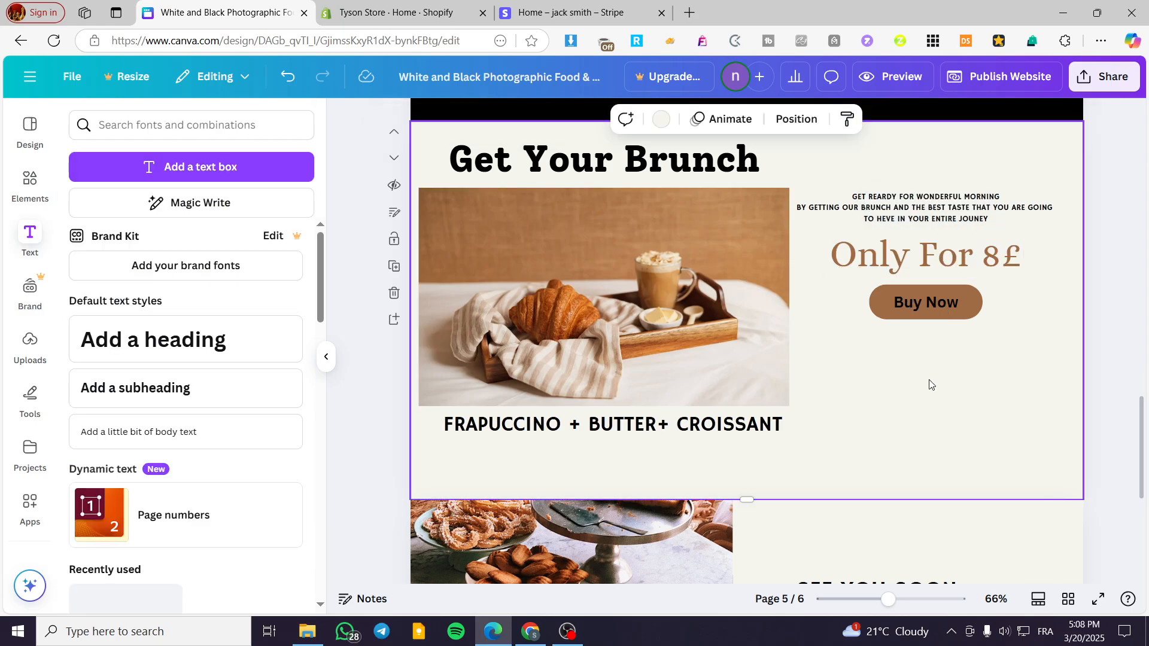
{"action": "left_click", "coordinate": [961, 264]}
{"action": "left_click", "coordinate": [955, 297]}
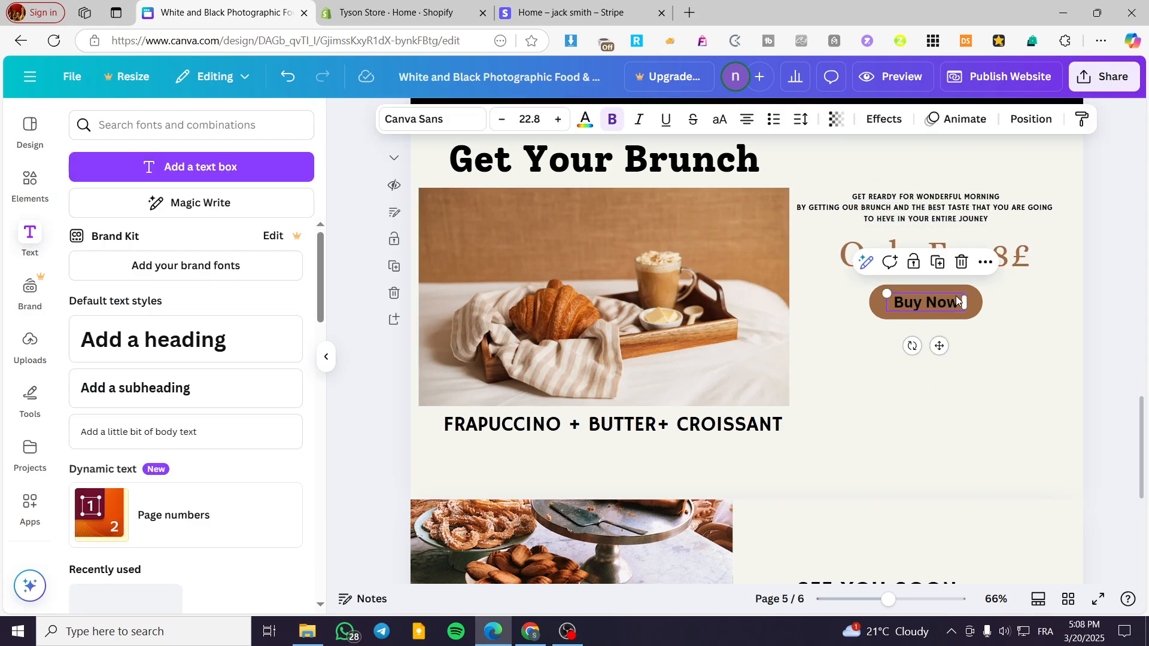
{"action": "left_click", "coordinate": [957, 391]}
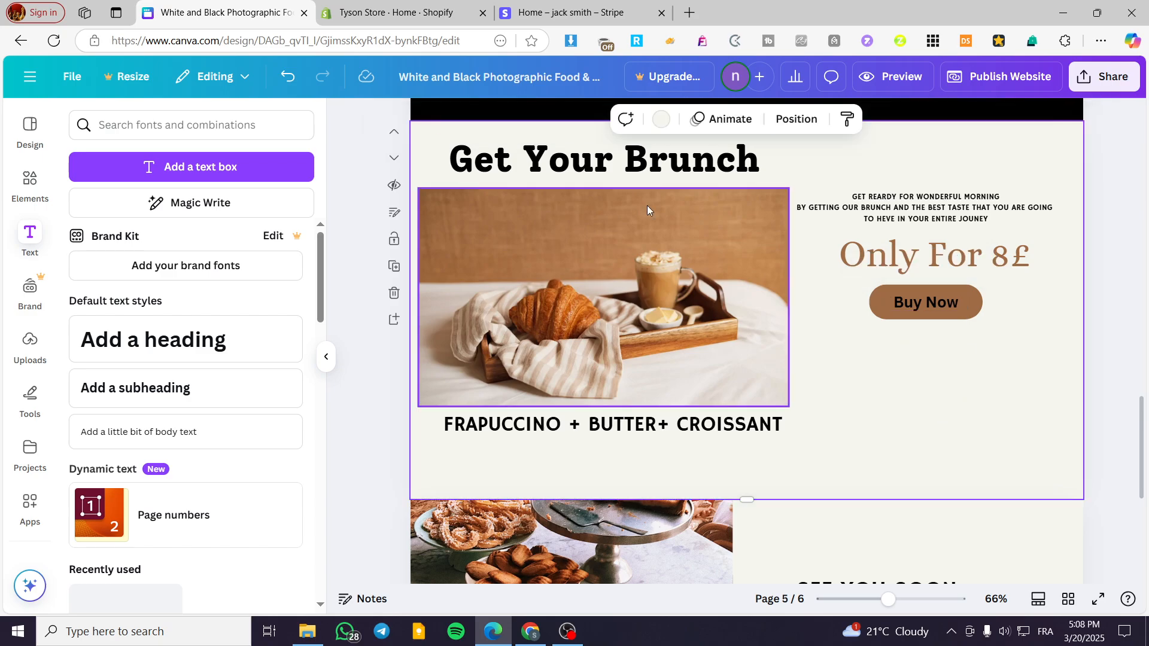
- Switch to the Shopify admin and start a new product from the store's product list
{"action": "left_click", "coordinate": [379, 10]}
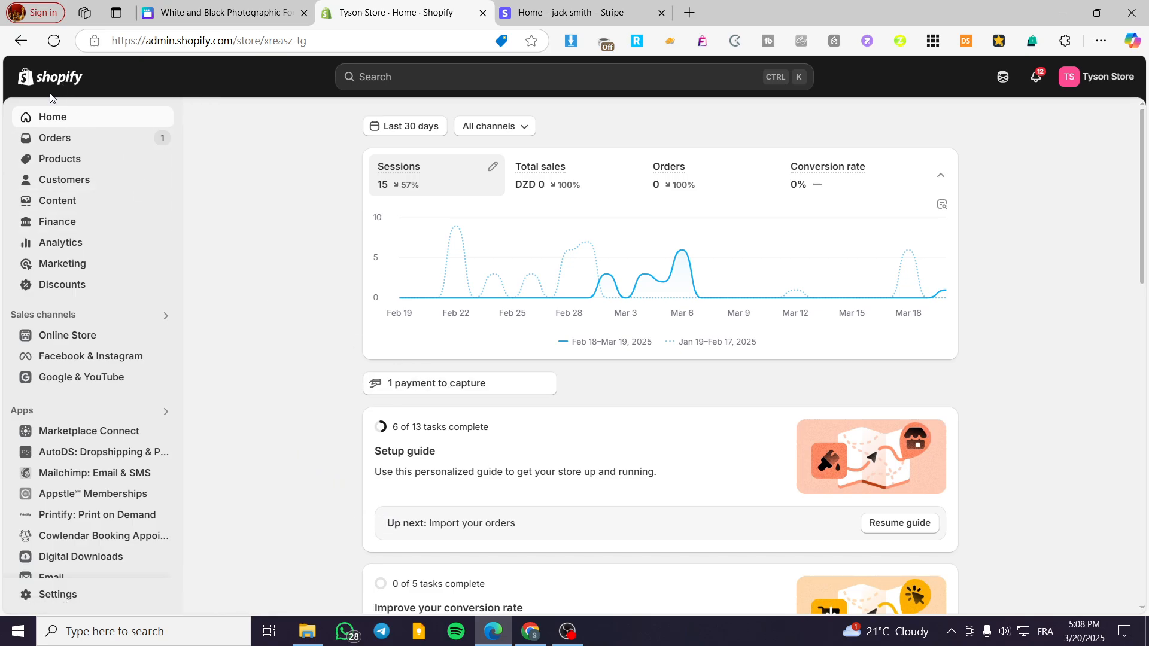
{"action": "left_click", "coordinate": [75, 159]}
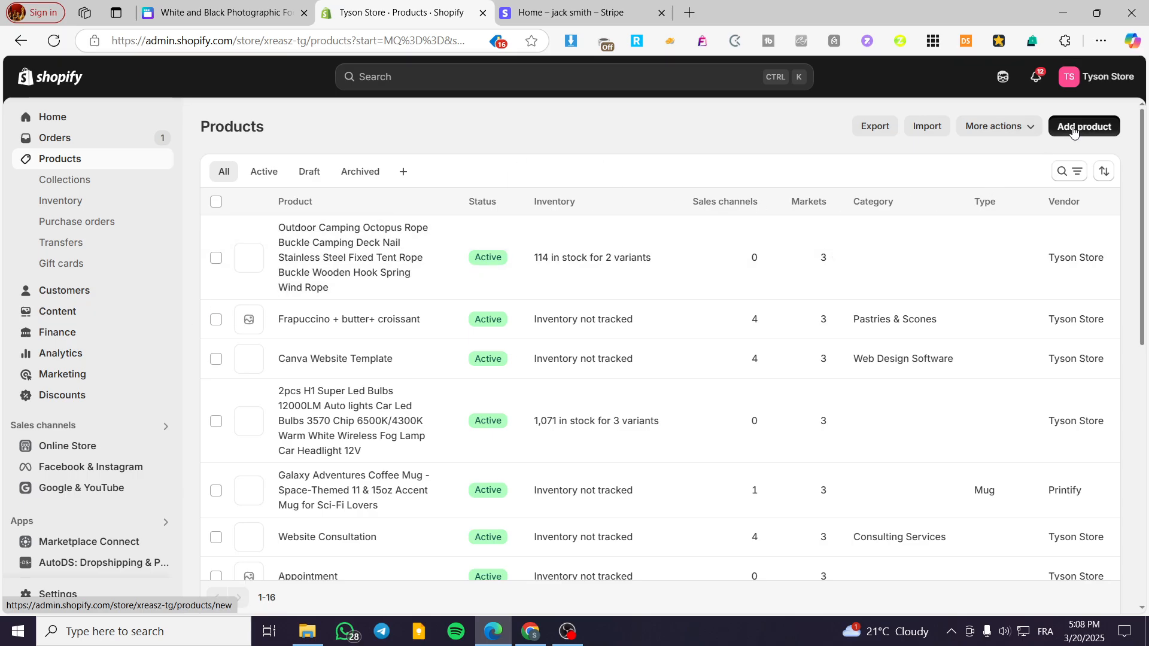
{"action": "left_click", "coordinate": [1081, 123]}
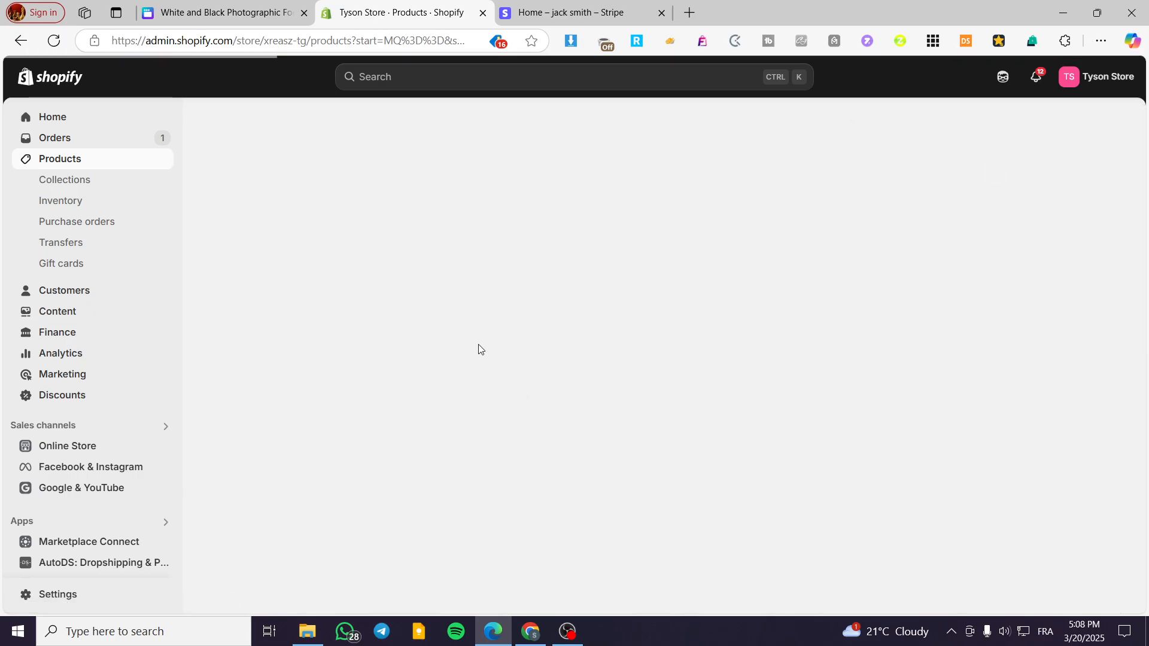
- Copy the "Get Your Brunch" heading from the Canva design and paste it as the new Shopify product's title
{"action": "left_click", "coordinate": [246, 5]}
{"action": "left_click", "coordinate": [764, 177]}
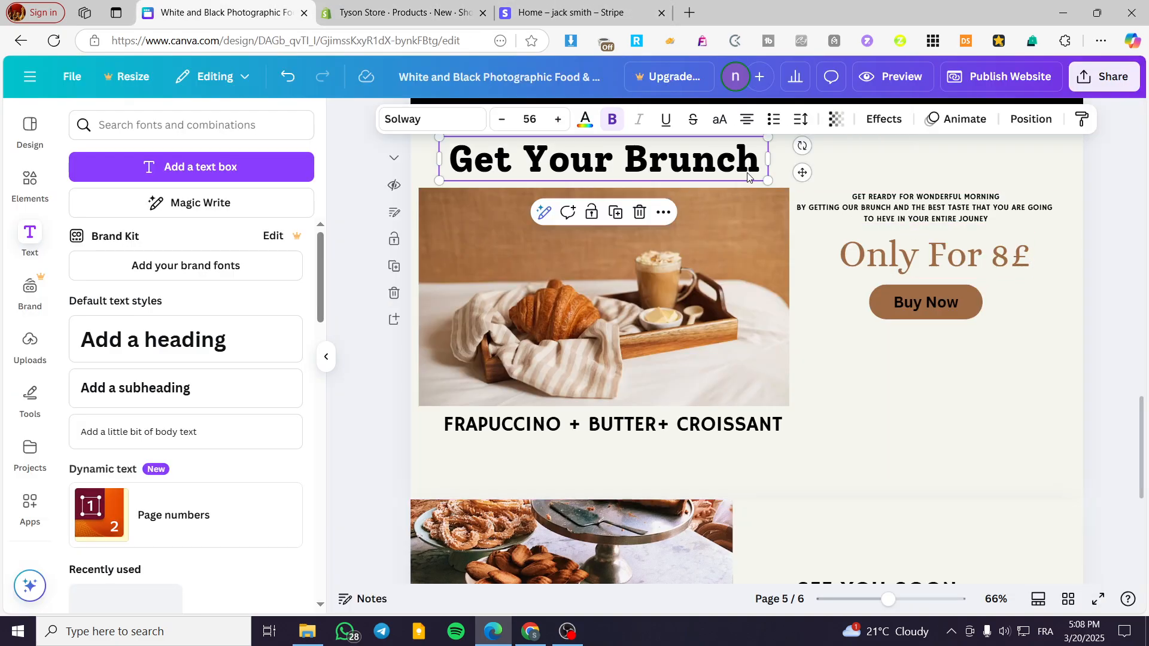
{"action": "triple_click", "coordinate": [694, 166]}
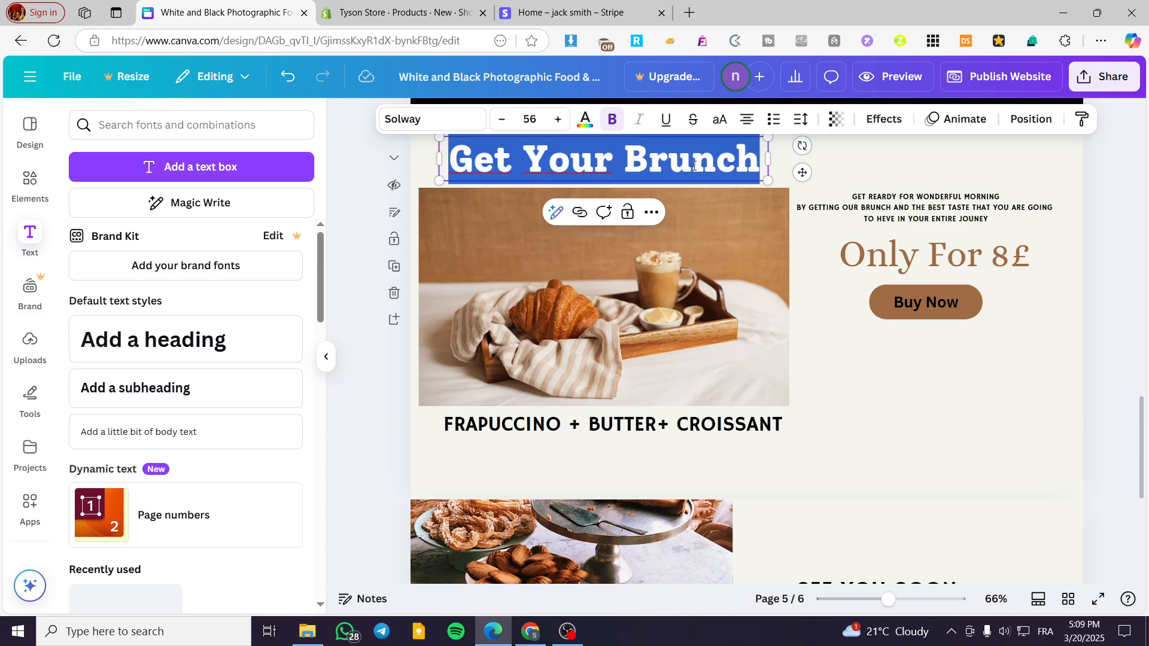
{"action": "key", "text": "ctrl+c"}
{"action": "left_click", "coordinate": [400, 12]}
{"action": "left_click", "coordinate": [457, 200]}
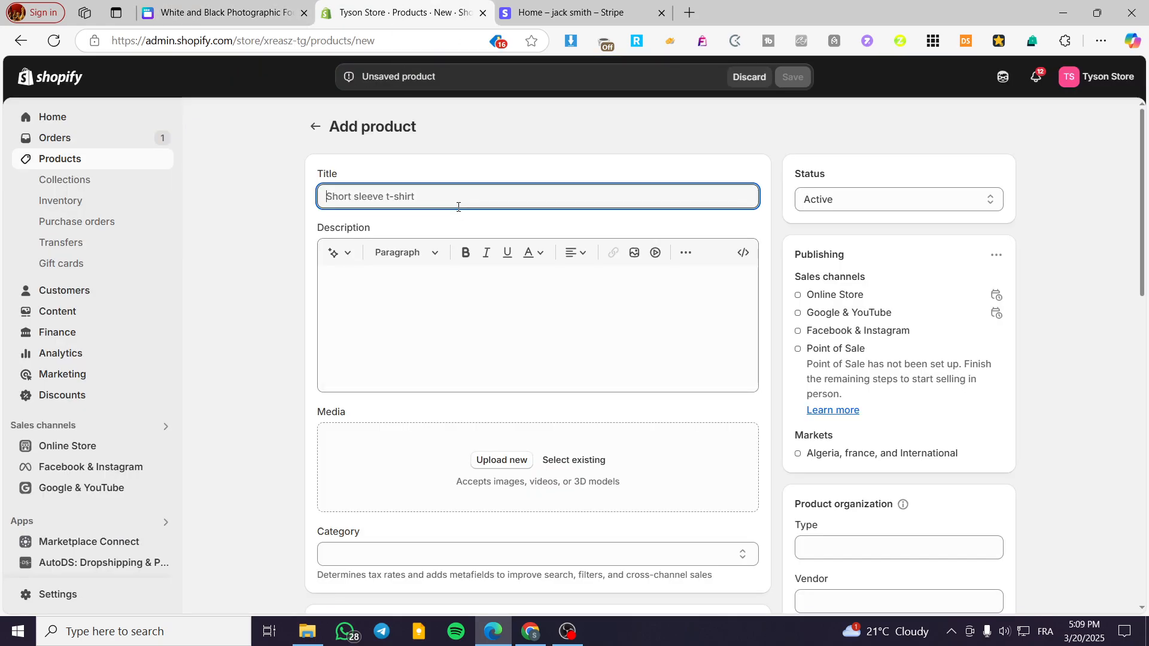
{"action": "key", "text": "ctrl+v"}
- Copy the three-line brunch paragraph from the Canva design and paste it into the Shopify product's description
{"action": "left_click", "coordinate": [221, 12]}
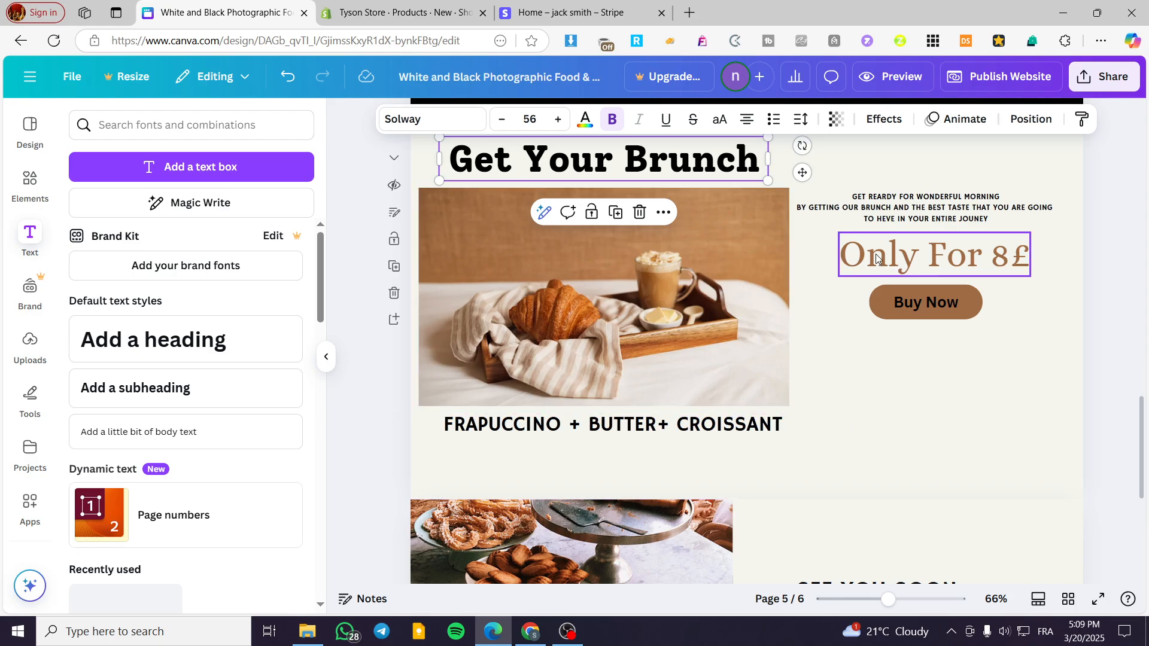
{"action": "left_click", "coordinate": [926, 208]}
{"action": "triple_click", "coordinate": [925, 208]}
{"action": "key", "text": "ctrl+c"}
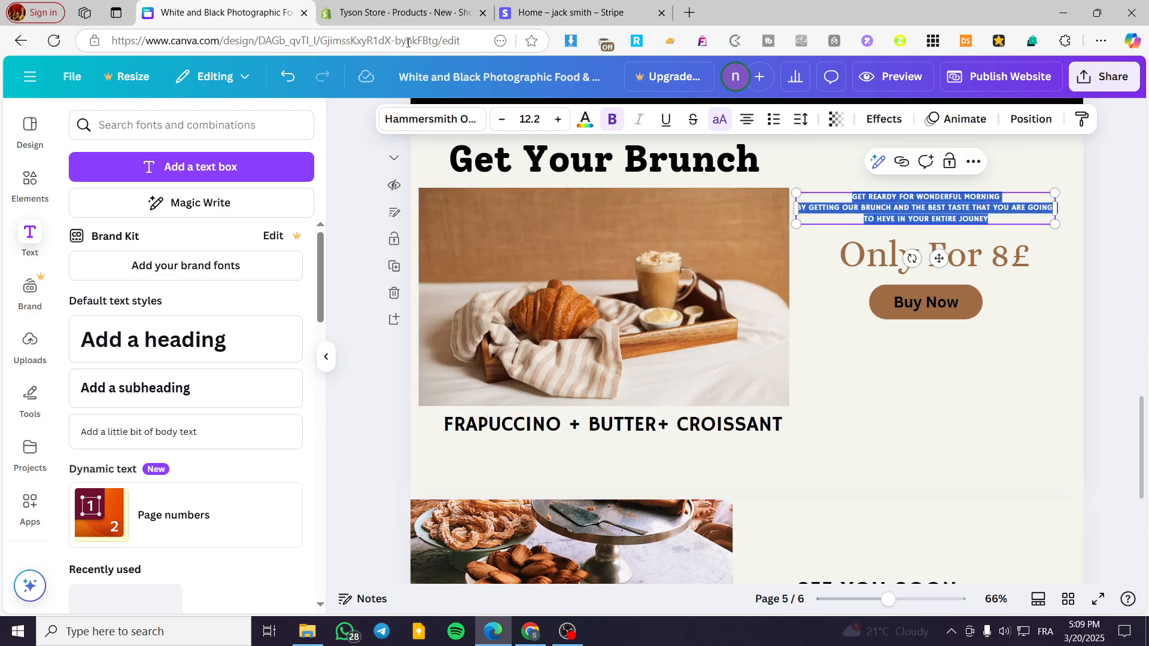
{"action": "left_click", "coordinate": [401, 12]}
{"action": "left_click", "coordinate": [410, 303]}
{"action": "key", "text": "ctrl+v"}
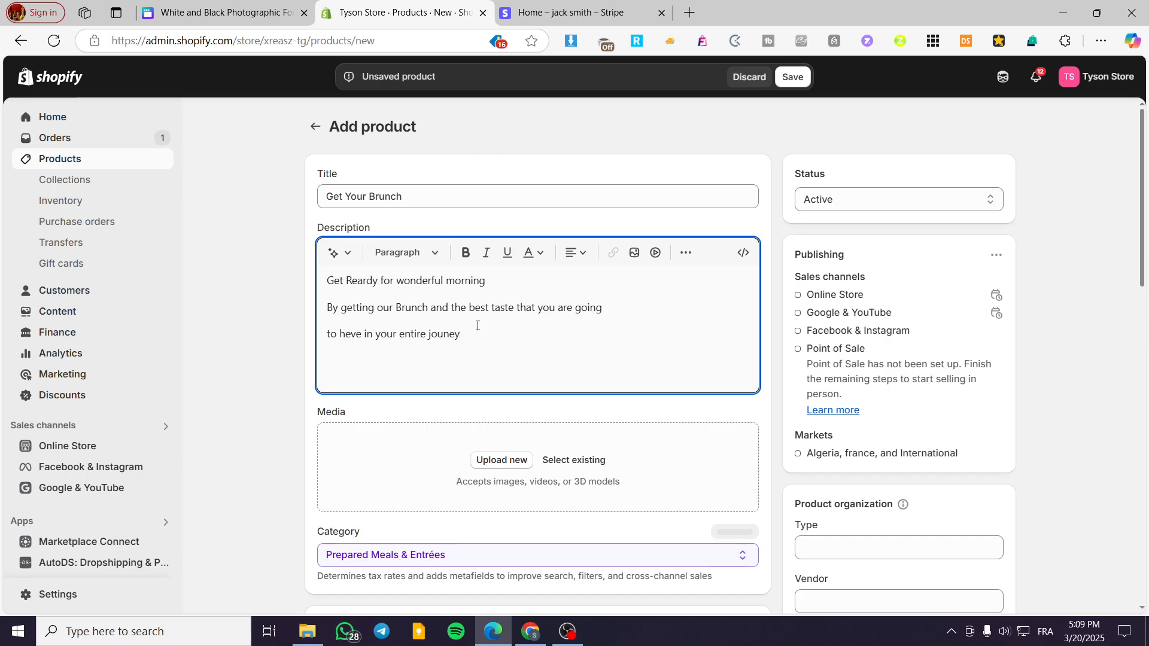
- Center-align the three description lines of the brunch product and place the cursor on a new line below them
{"action": "key", "text": "BackSpace"}
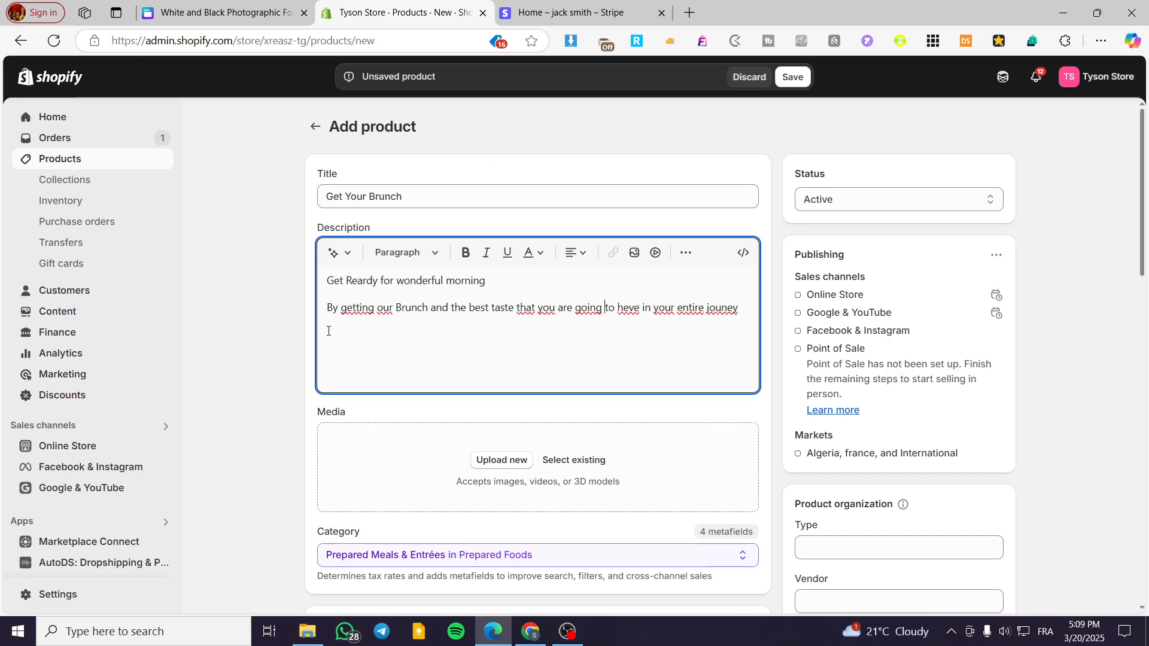
{"action": "key", "text": "Return"}
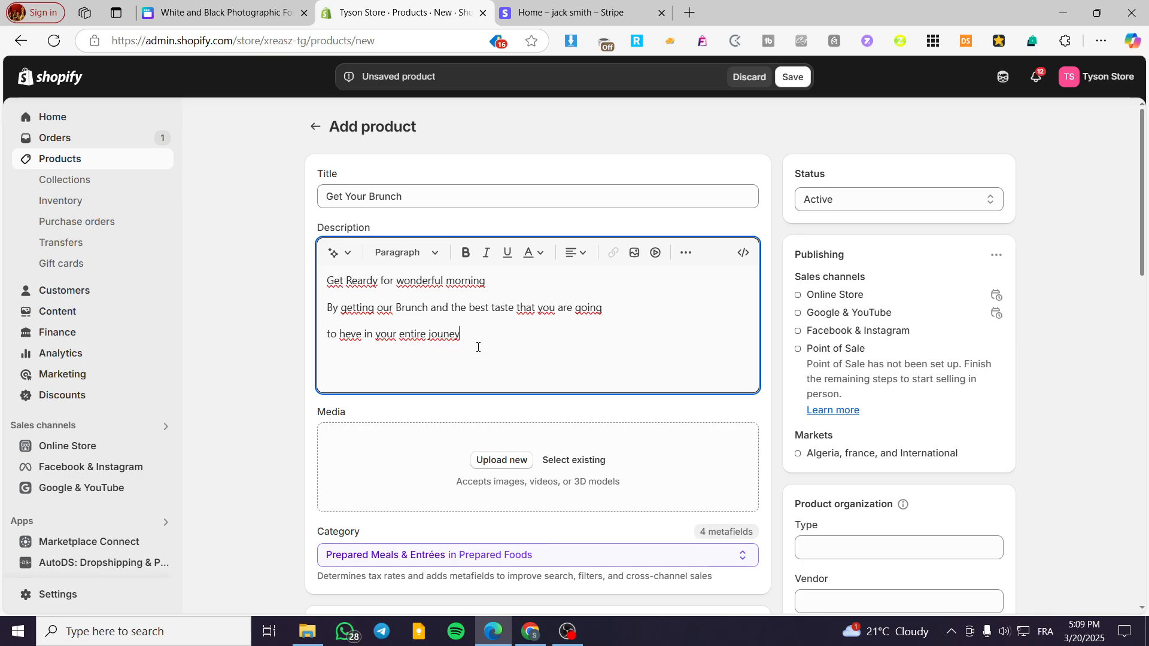
{"action": "left_click_drag", "start_coordinate": [478, 347], "coordinate": [337, 282]}
{"action": "left_click", "coordinate": [575, 252]}
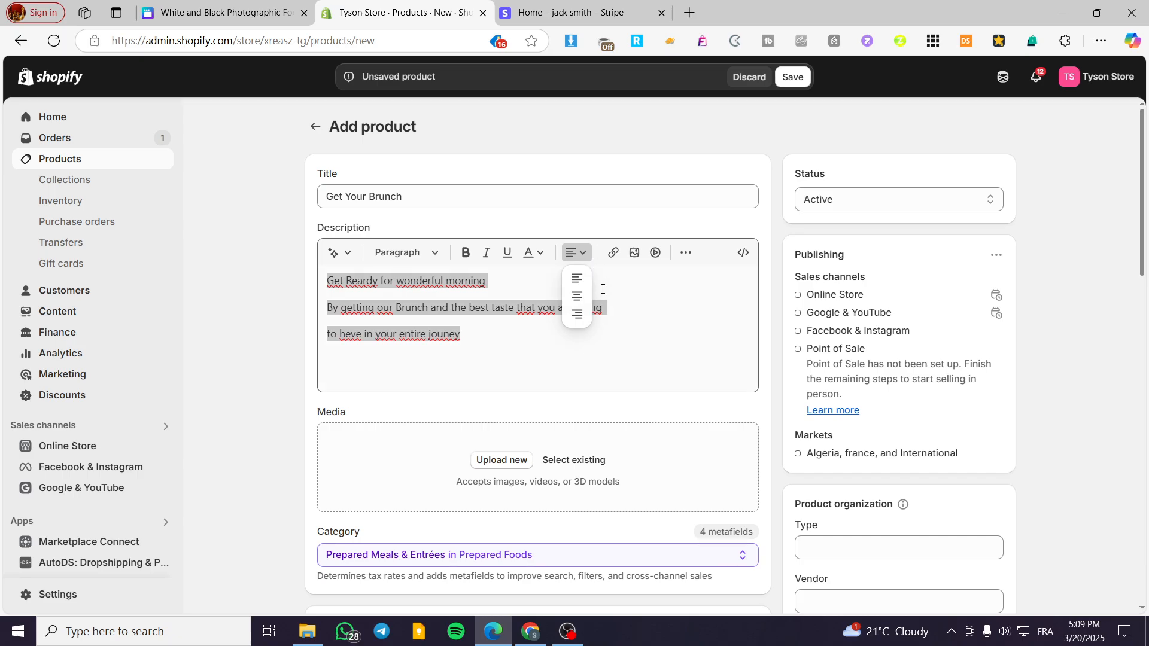
{"action": "left_click", "coordinate": [579, 299]}
{"action": "left_click", "coordinate": [667, 352]}
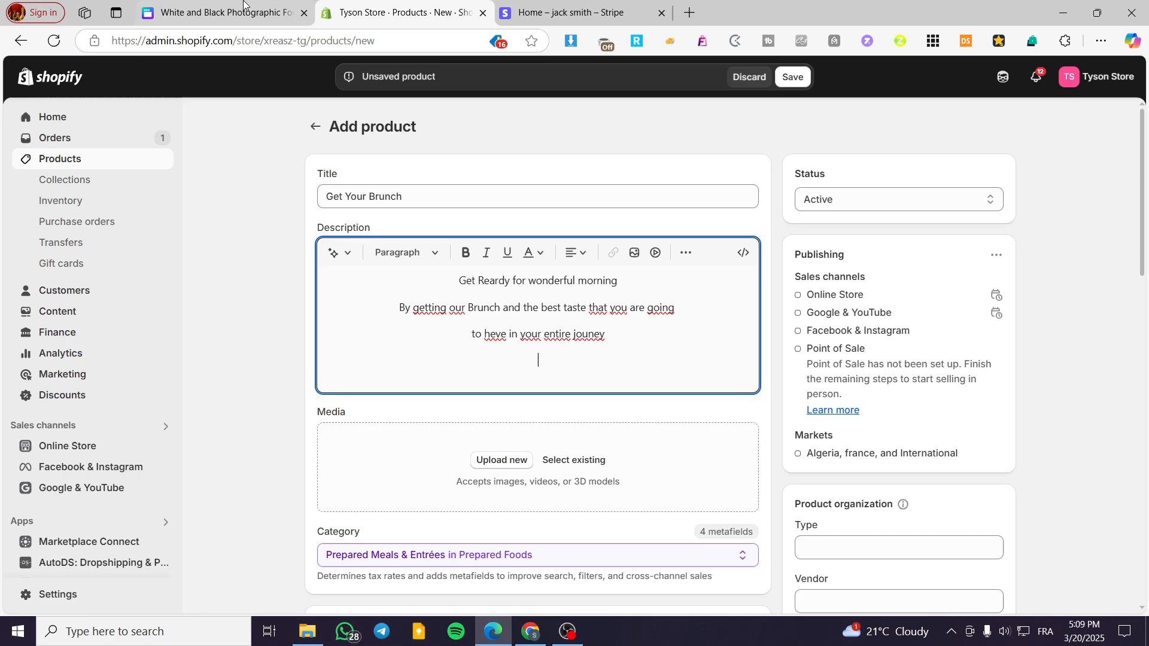
- Copy the "Only For 8£" text from the Canva design and paste it as the last line of the Shopify description
{"action": "key", "text": "ctrl+shift+Tab"}
{"action": "left_click", "coordinate": [1021, 259]}
{"action": "left_click", "coordinate": [1020, 259]}
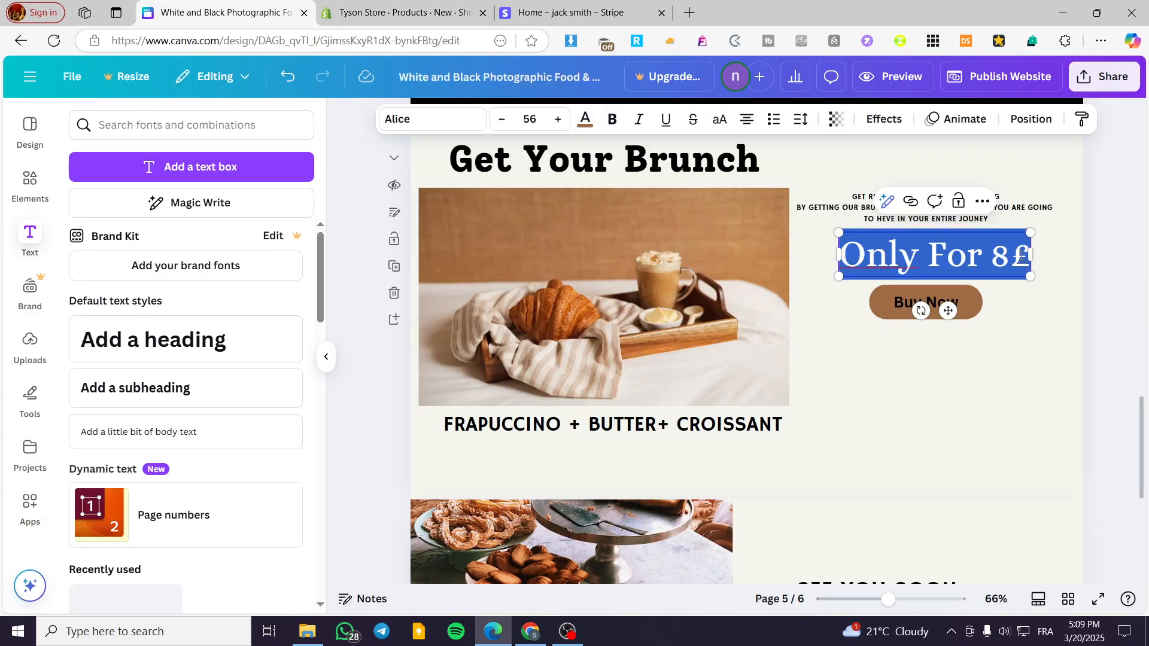
{"action": "left_click", "coordinate": [354, 14]}
{"action": "key", "text": "ctrl+v"}
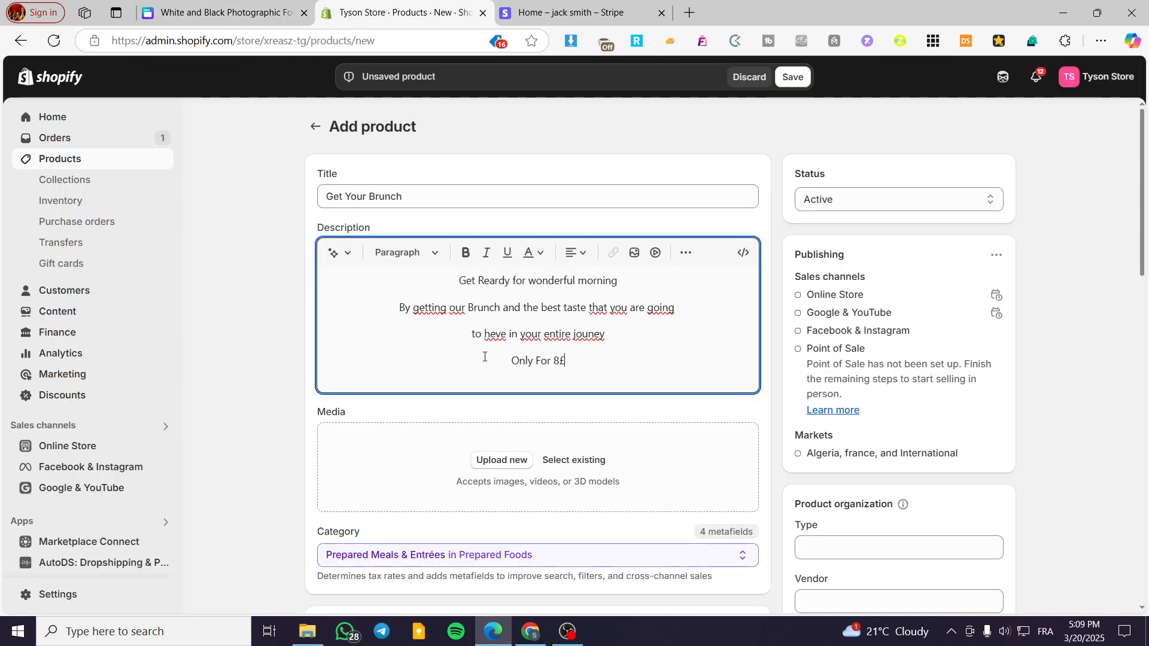
- Make the "Only For 8£" line in the description bold and format it as Heading 1
{"action": "left_click_drag", "start_coordinate": [585, 361], "coordinate": [514, 355]}
{"action": "left_click", "coordinate": [465, 252]}
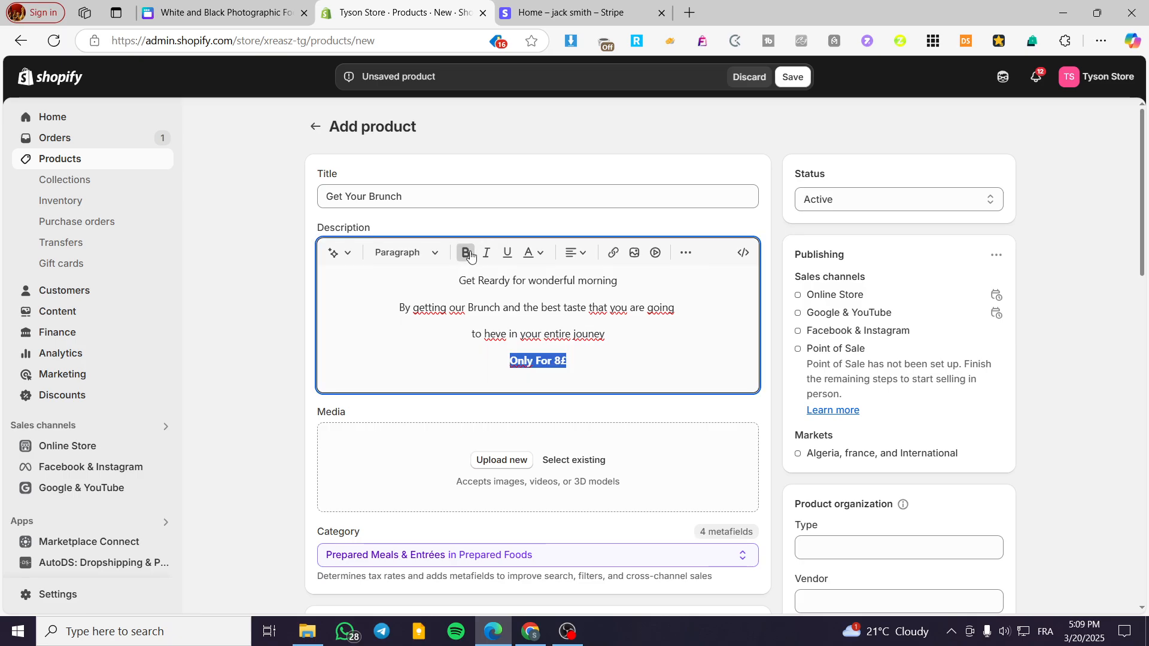
{"action": "left_click", "coordinate": [427, 256]}
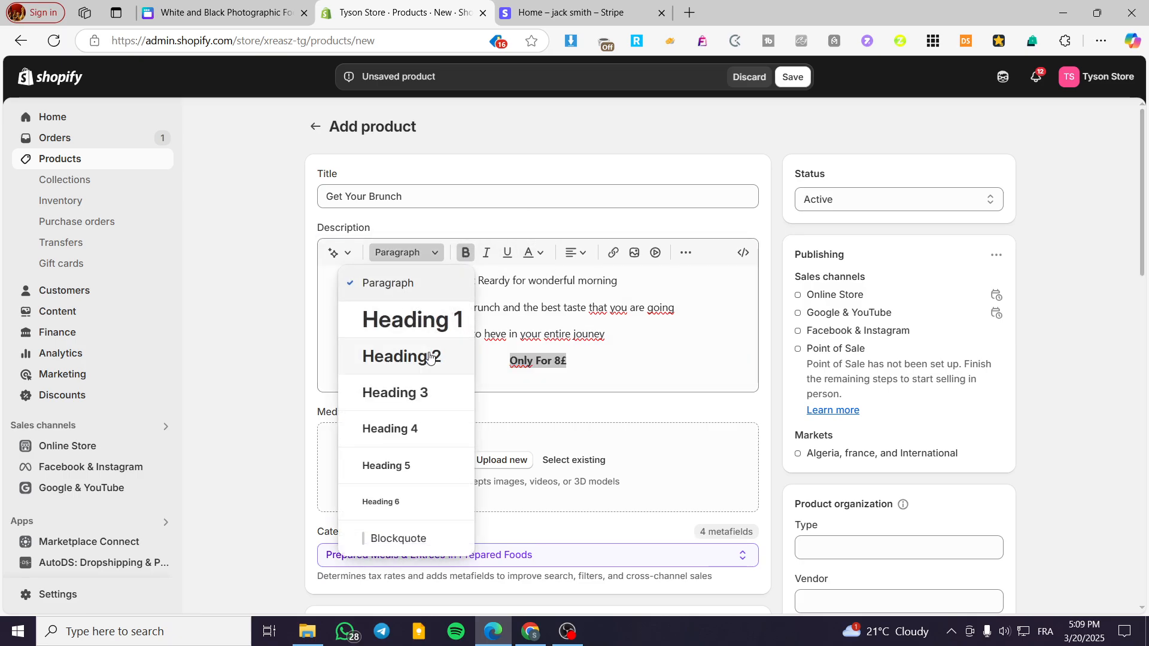
{"action": "left_click", "coordinate": [426, 396]}
{"action": "left_click", "coordinate": [425, 254]}
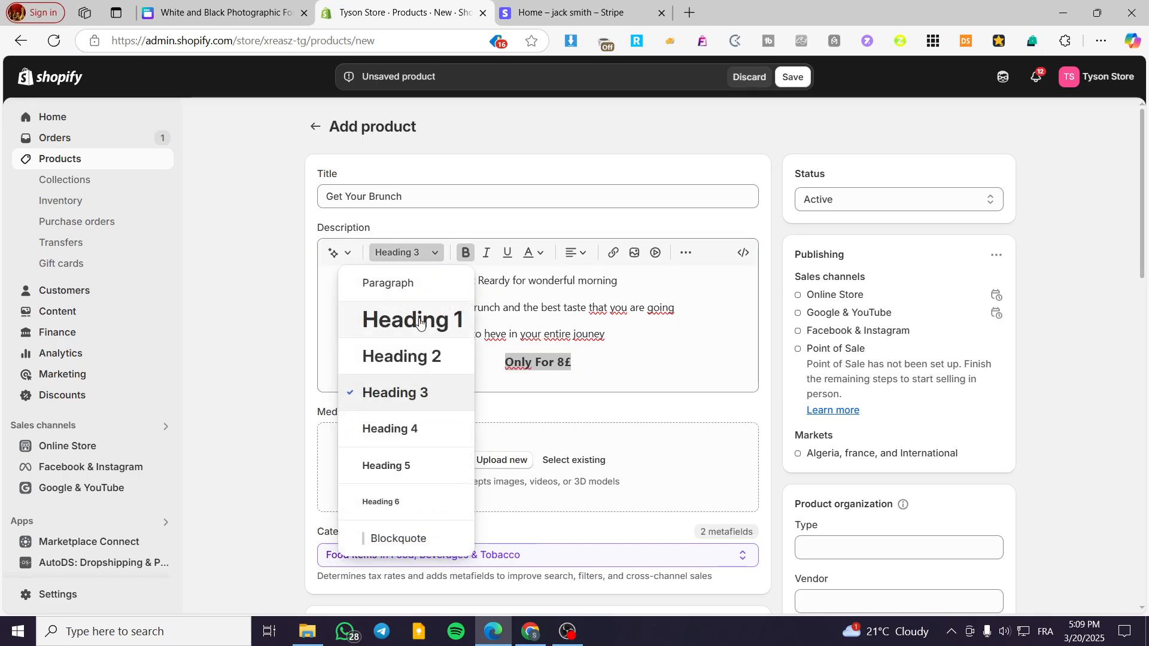
{"action": "left_click", "coordinate": [419, 313]}
{"action": "left_click", "coordinate": [443, 366]}
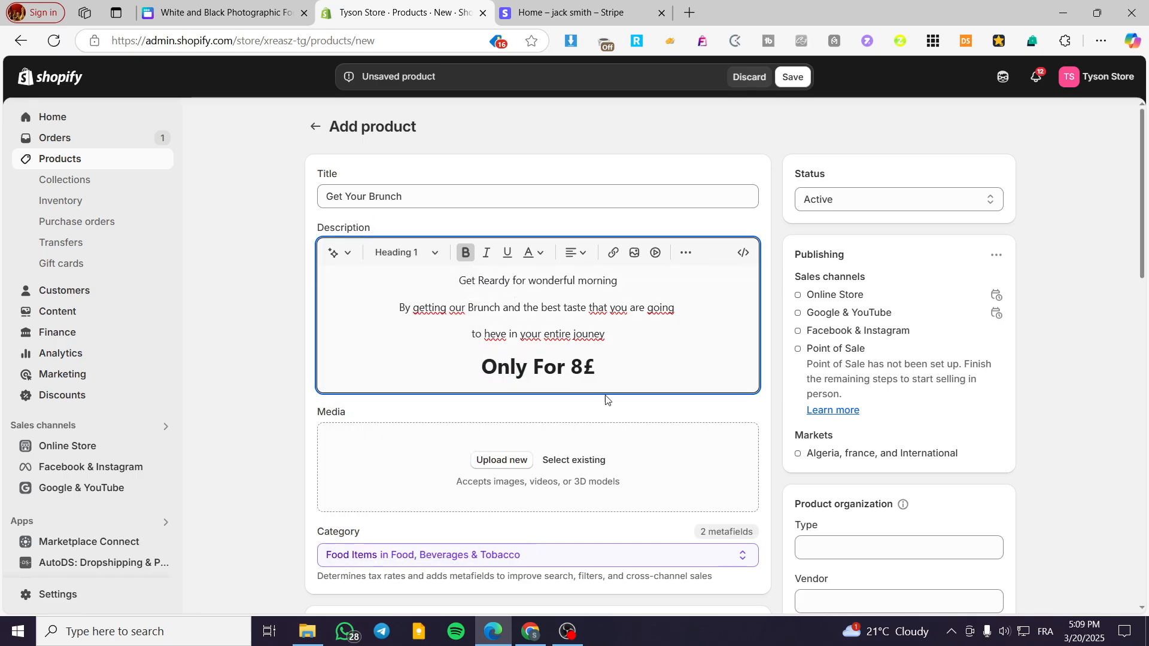
- Color the "Only For 8£" heading in the description brown, #873403
{"action": "left_click_drag", "start_coordinate": [595, 366], "coordinate": [489, 366]}
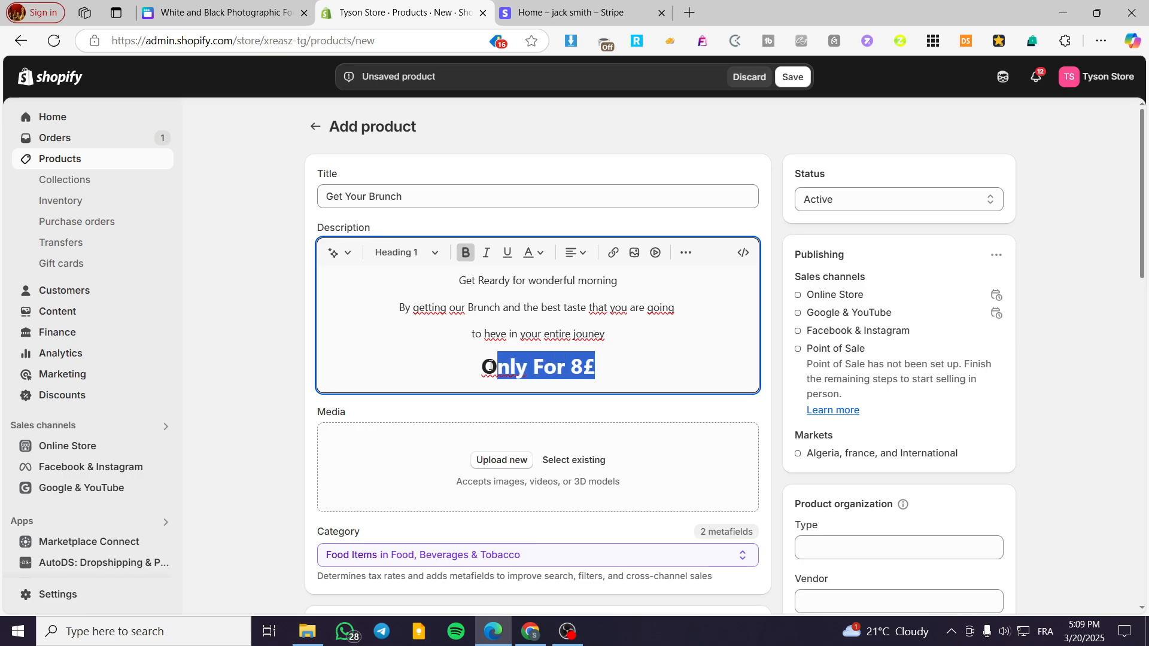
{"action": "left_click", "coordinate": [530, 253]}
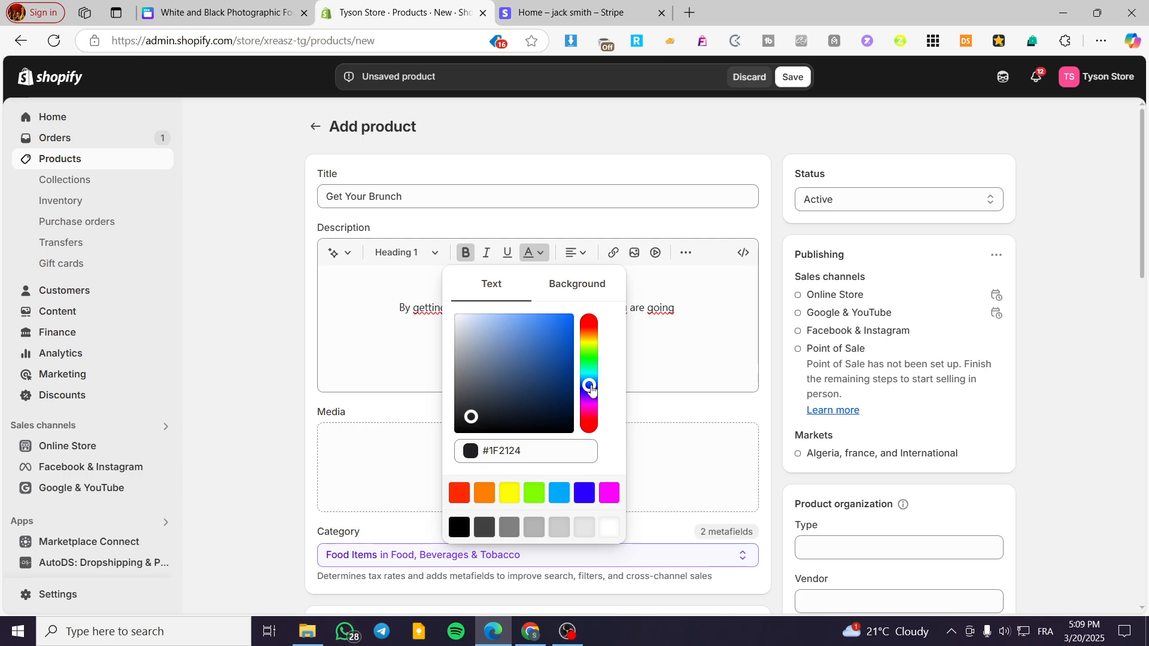
{"action": "left_click_drag", "start_coordinate": [591, 394], "coordinate": [605, 330]}
{"action": "left_click", "coordinate": [566, 377]}
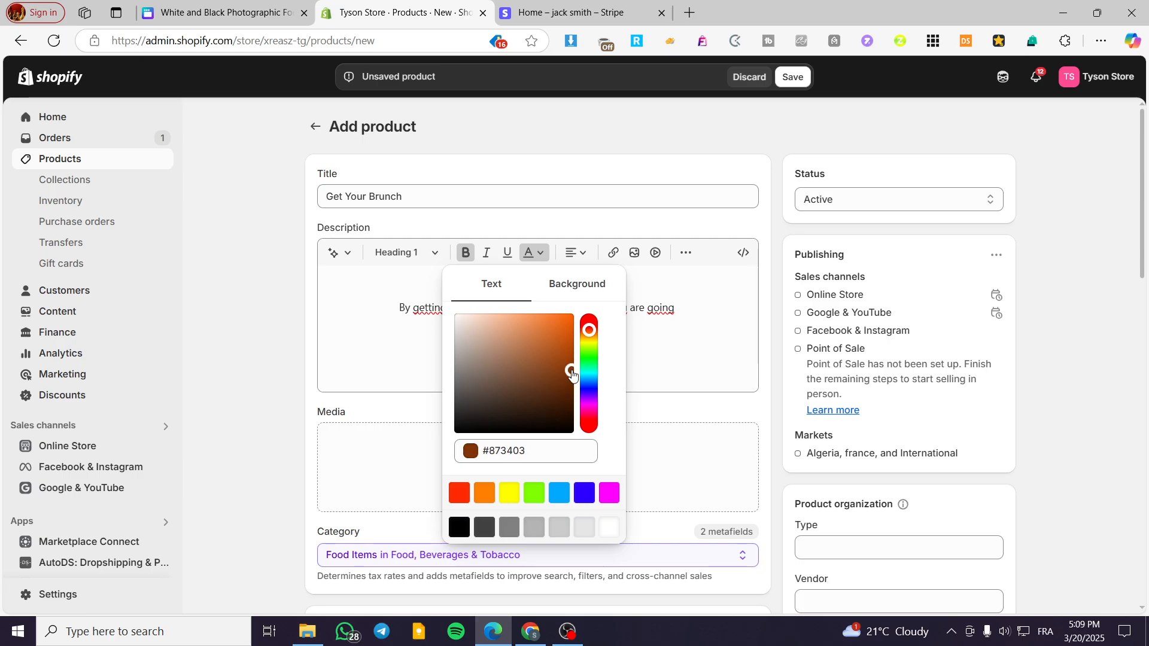
{"action": "left_click", "coordinate": [660, 387]}
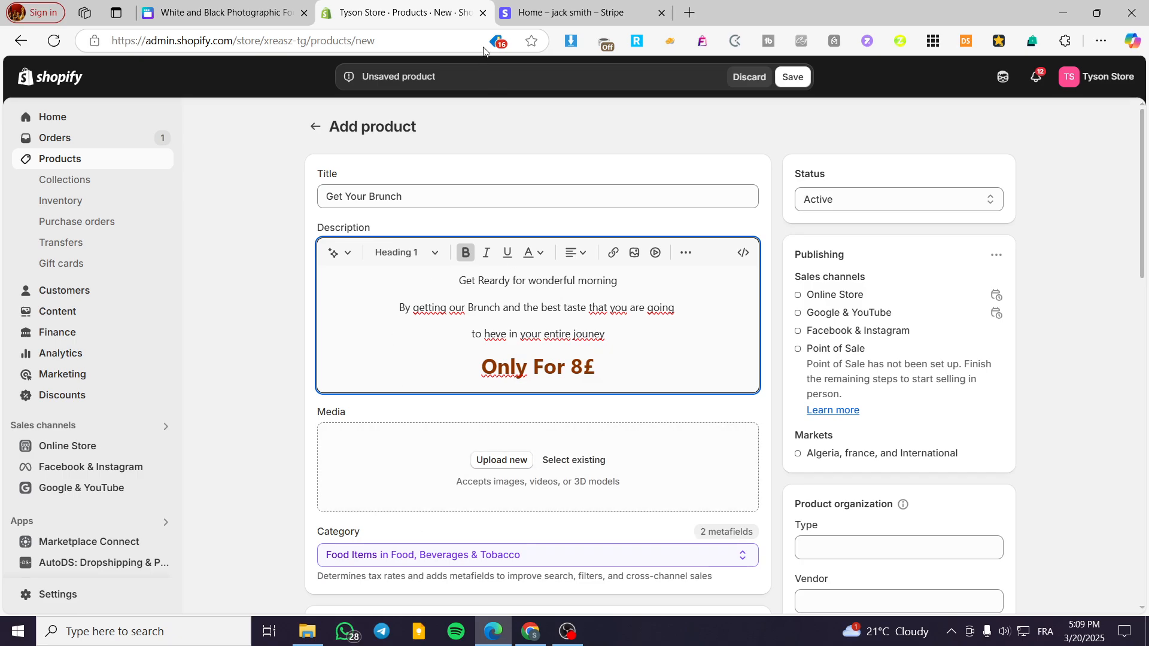
{"action": "left_click", "coordinate": [272, 12]}
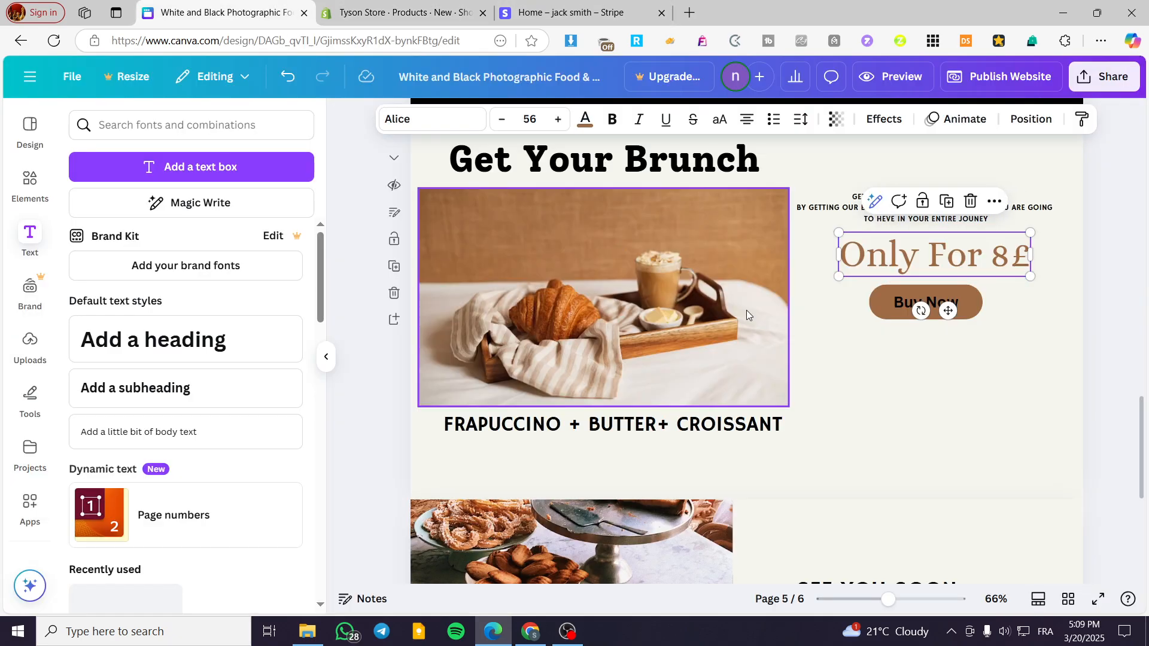
{"action": "left_click", "coordinate": [651, 264]}
{"action": "left_click", "coordinate": [446, 3]}
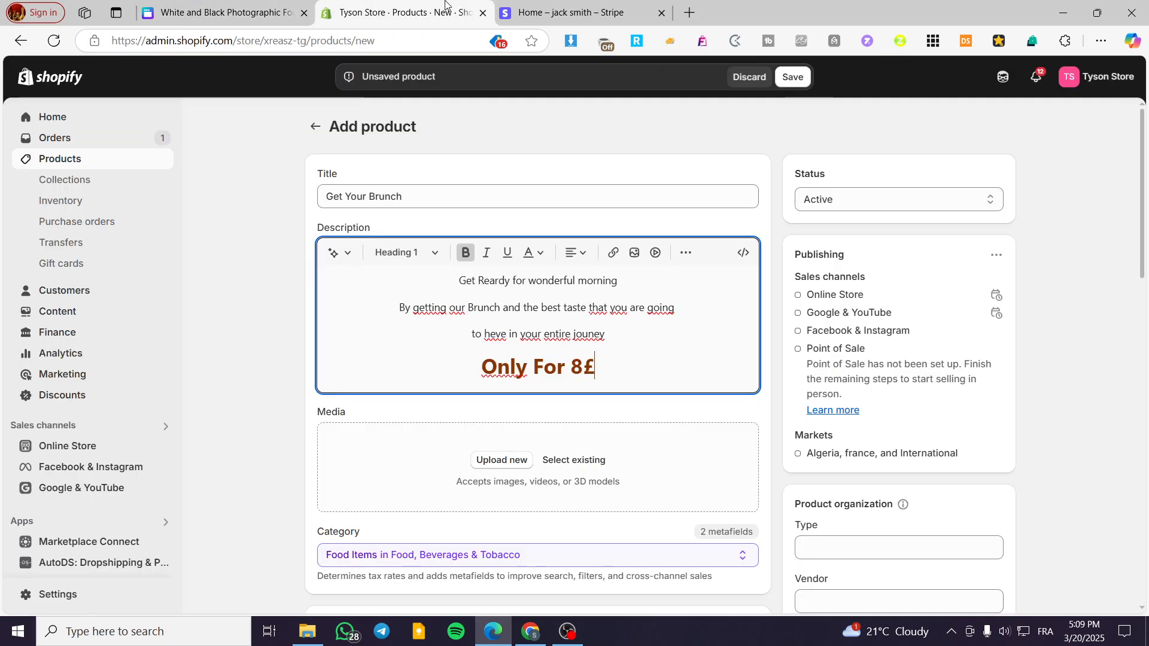
- Save the new product, turn off its quantity tracking and physical product options, and save the changes
{"action": "left_click", "coordinate": [793, 76]}
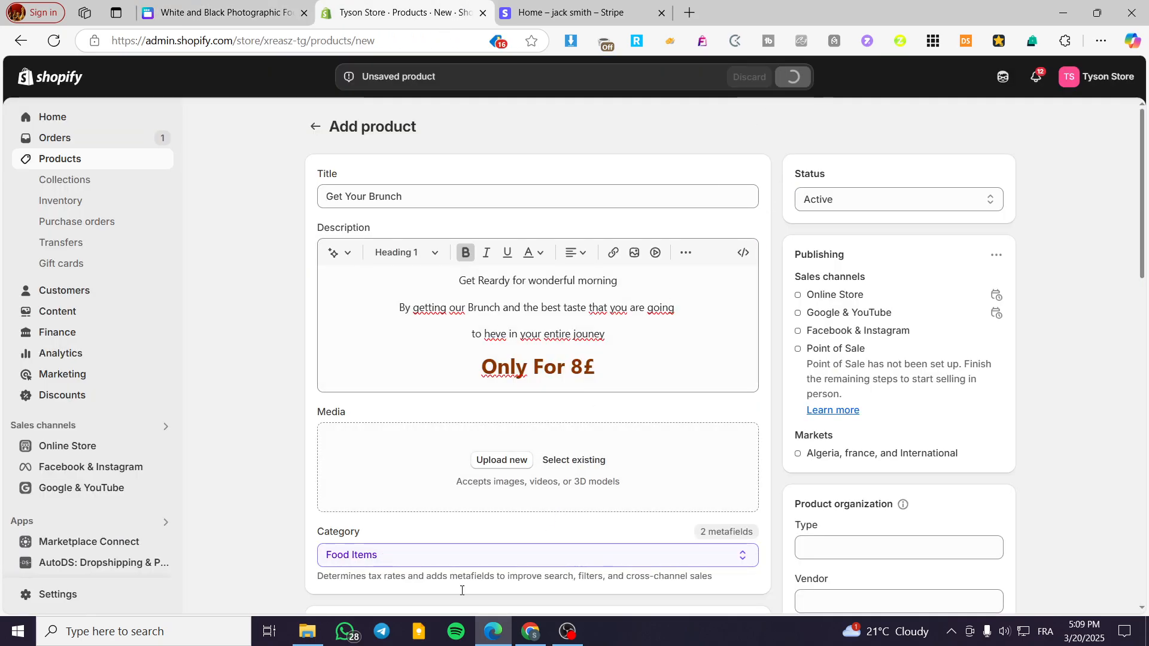
{"action": "scroll", "coordinate": [461, 590], "scroll_direction": "down", "scroll_amount": 3}
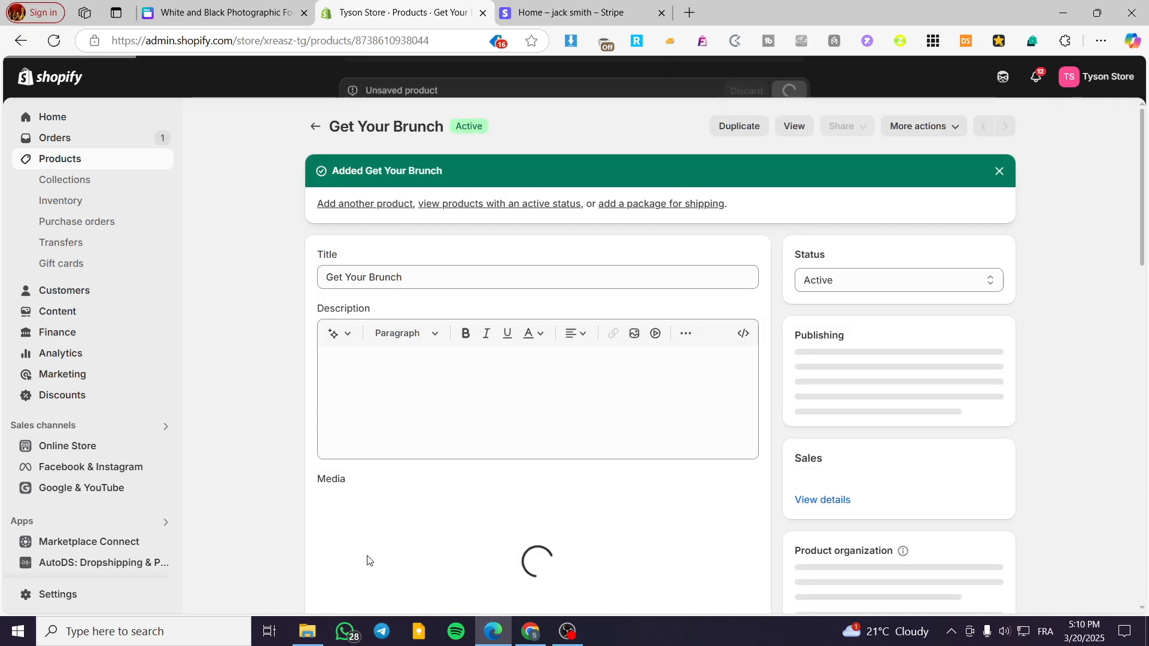
{"action": "scroll", "coordinate": [367, 554], "scroll_direction": "down", "scroll_amount": 5}
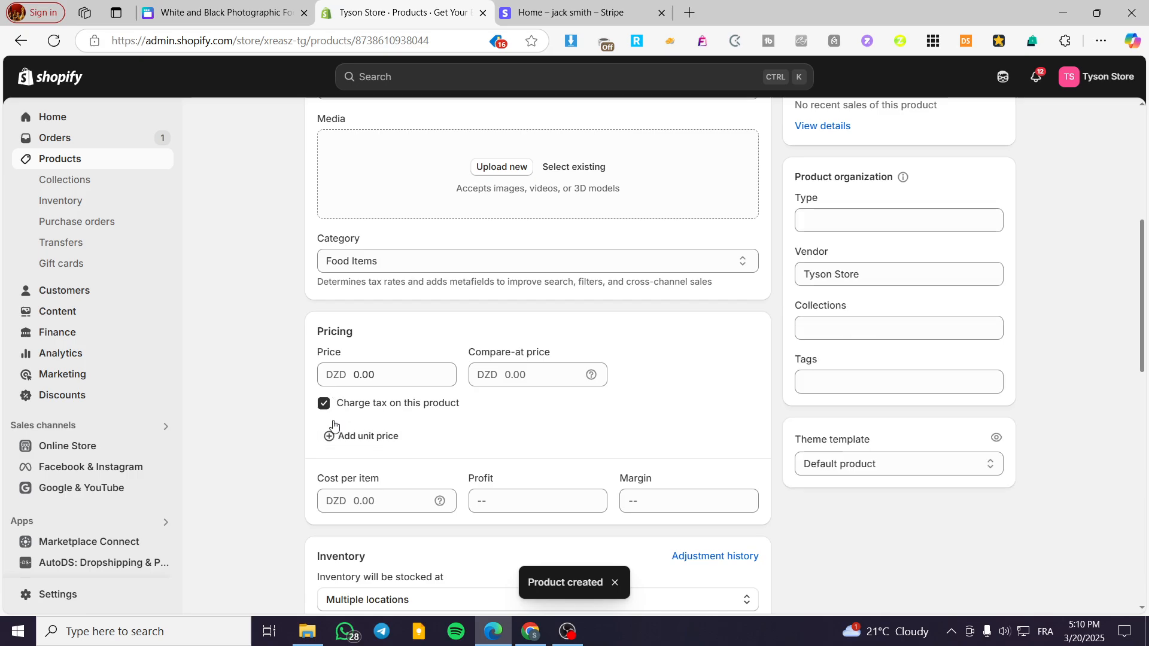
{"action": "scroll", "coordinate": [333, 436], "scroll_direction": "down", "scroll_amount": 5}
{"action": "left_click", "coordinate": [327, 396]}
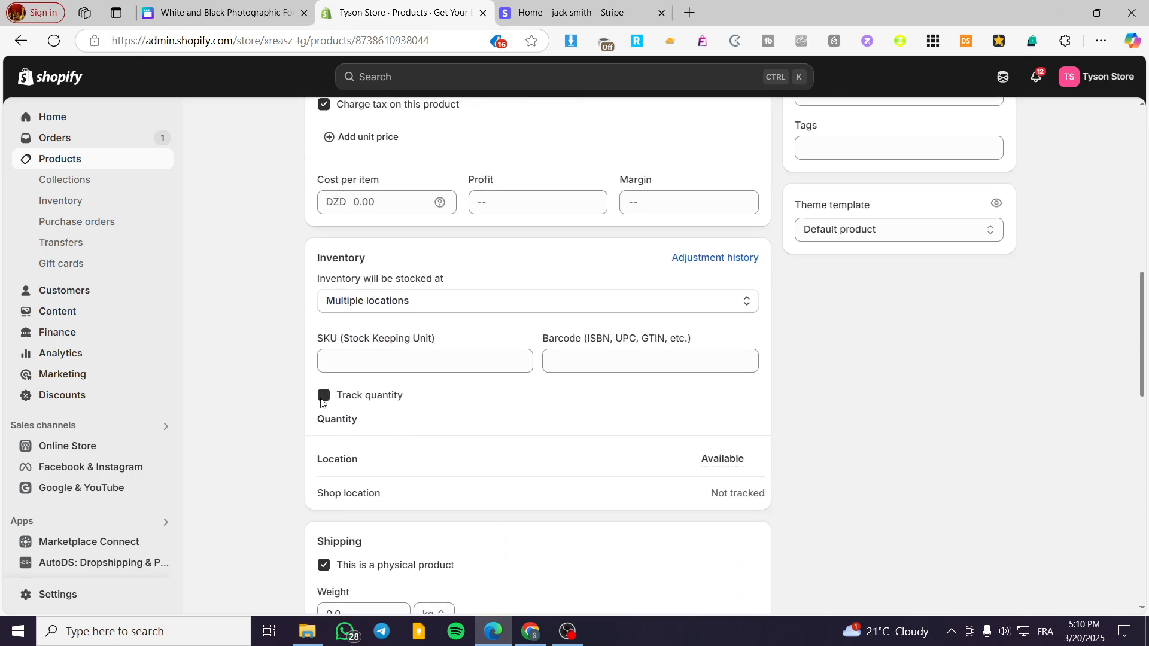
{"action": "left_click", "coordinate": [326, 566]}
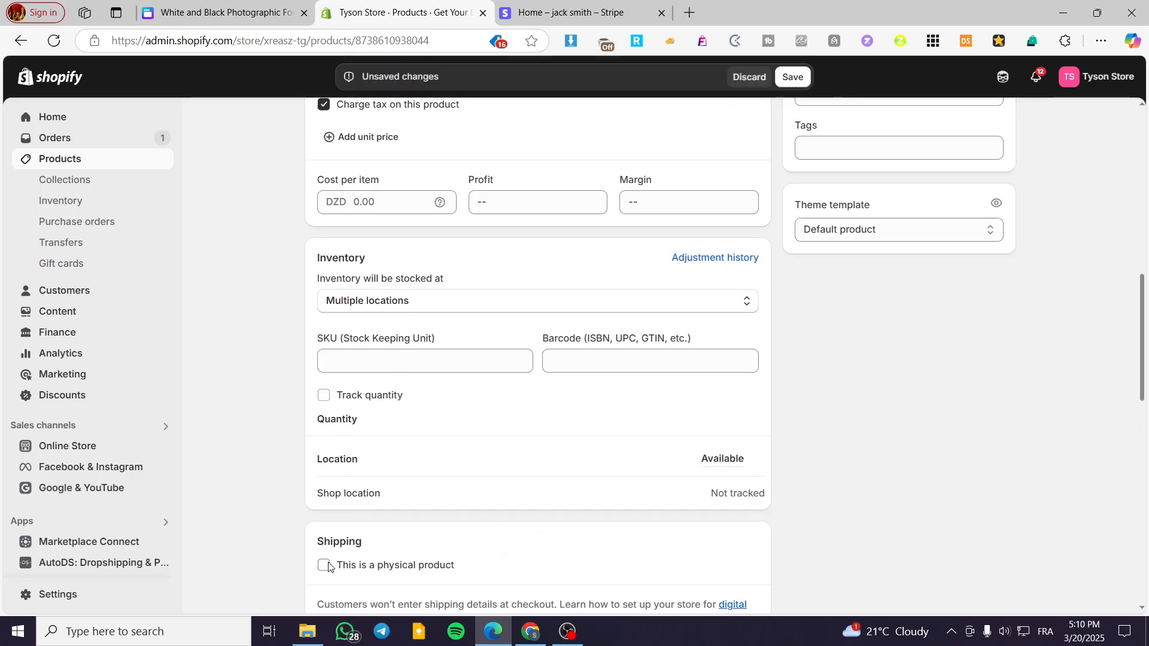
{"action": "left_click", "coordinate": [792, 77]}
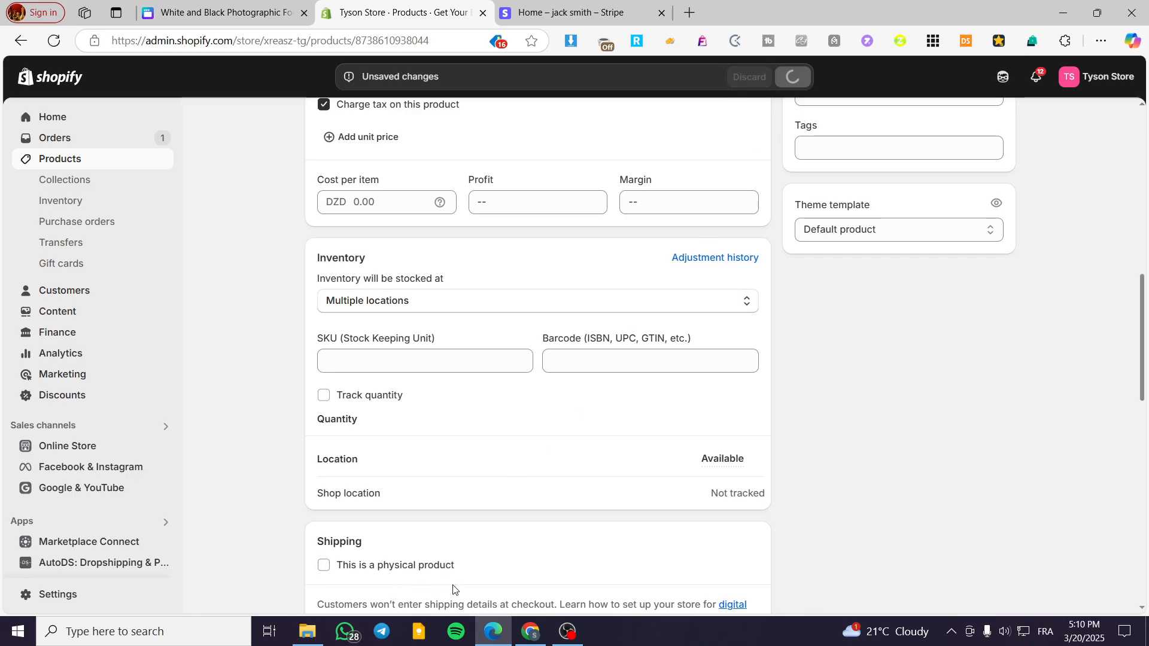
- Open the Get Your Brunch product's storefront page and copy its URL
{"action": "scroll", "coordinate": [790, 564], "scroll_direction": "up", "scroll_amount": 10}
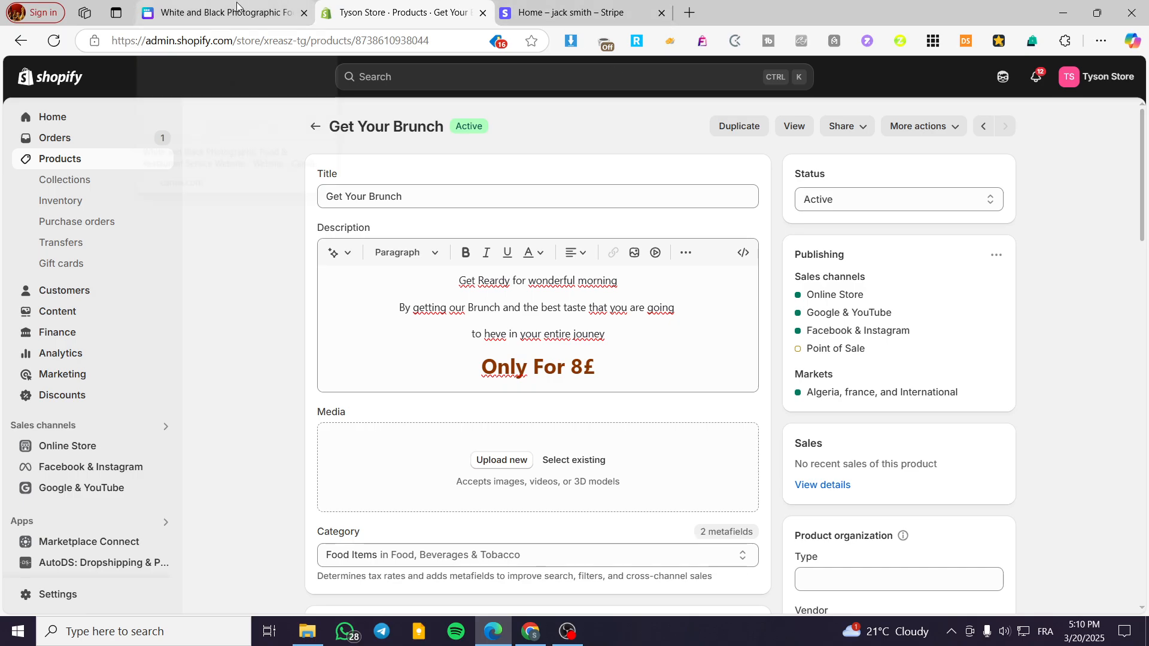
{"action": "left_click", "coordinate": [794, 125]}
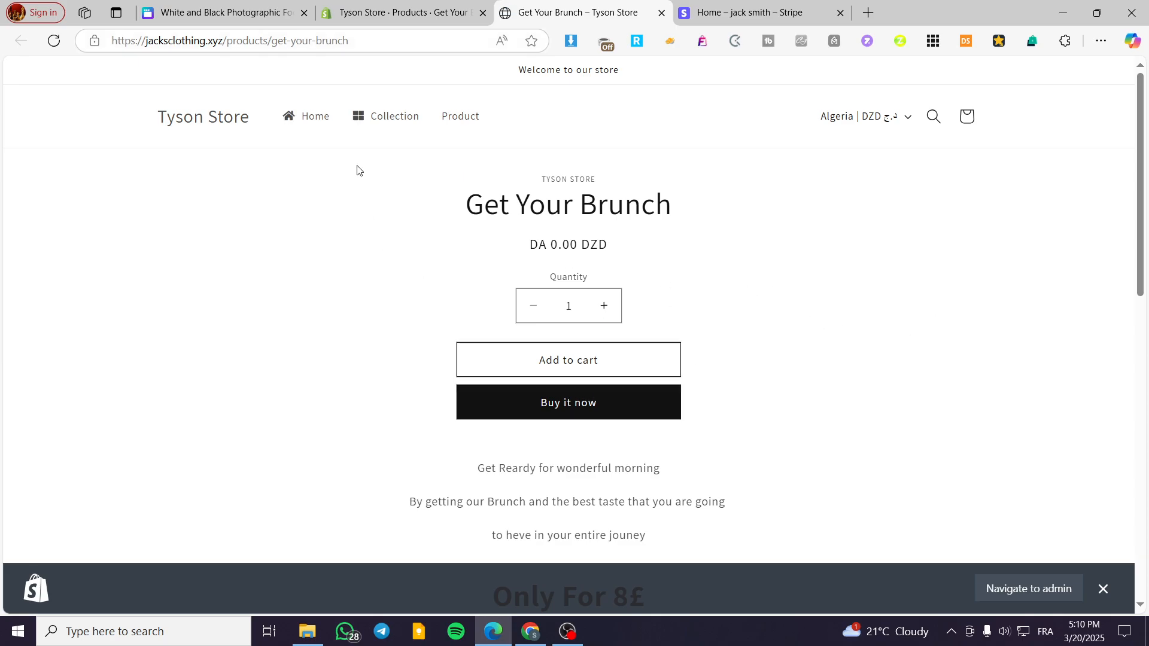
{"action": "left_click", "coordinate": [387, 38]}
{"action": "key", "text": "ctrl+c"}
{"action": "left_click", "coordinate": [310, 481]}
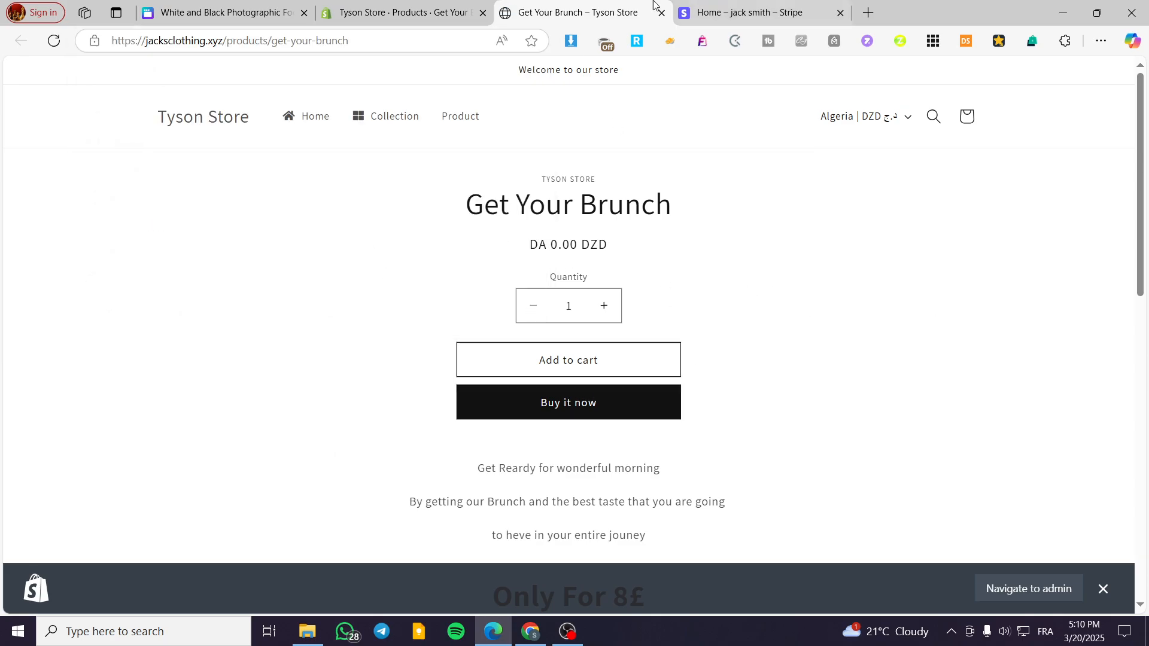
- Switch to the Canva design and link the "Buy Now" button text to the copied URL jacksclothing.xyz/products/get-your-brunch
{"action": "left_click", "coordinate": [221, 12]}
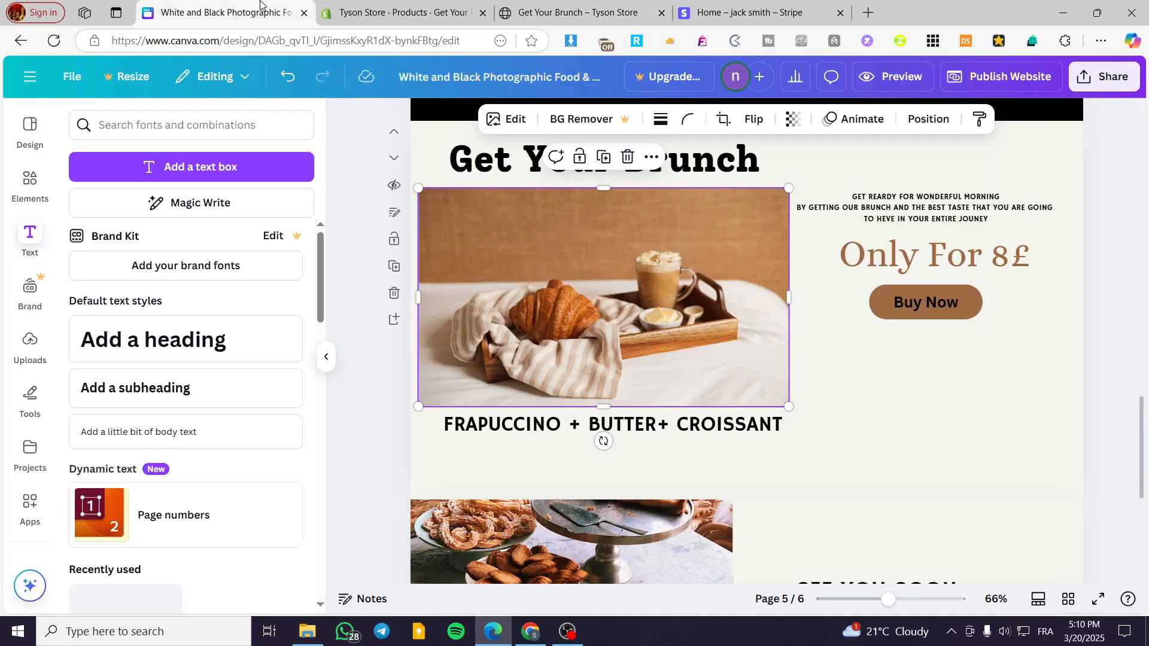
{"action": "left_click", "coordinate": [945, 302]}
{"action": "left_click", "coordinate": [985, 262]}
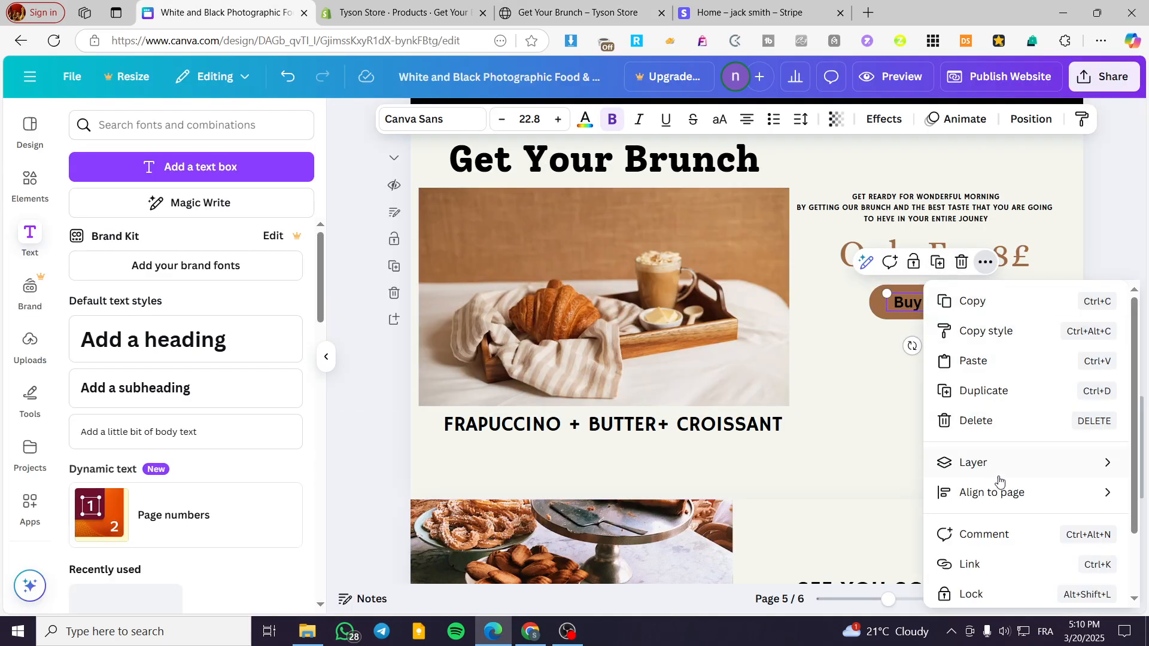
{"action": "left_click", "coordinate": [996, 561]}
{"action": "key", "text": "ctrl+v"}
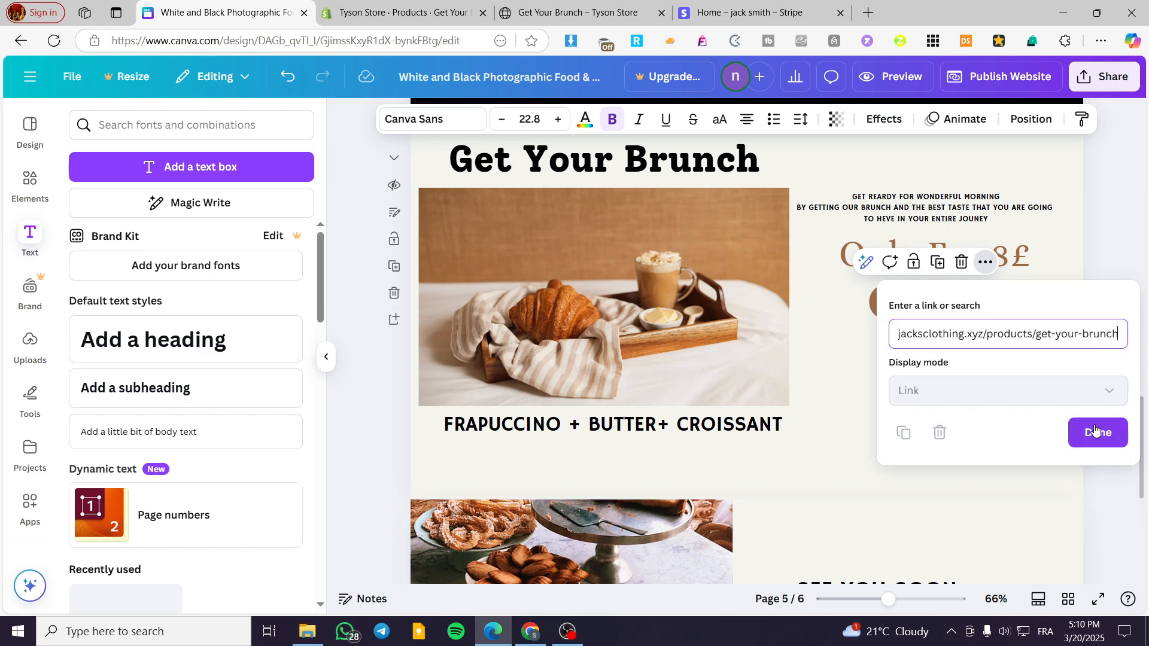
{"action": "key", "text": "Return"}
{"action": "left_click", "coordinate": [1105, 433]}
{"action": "left_click", "coordinate": [922, 457]}
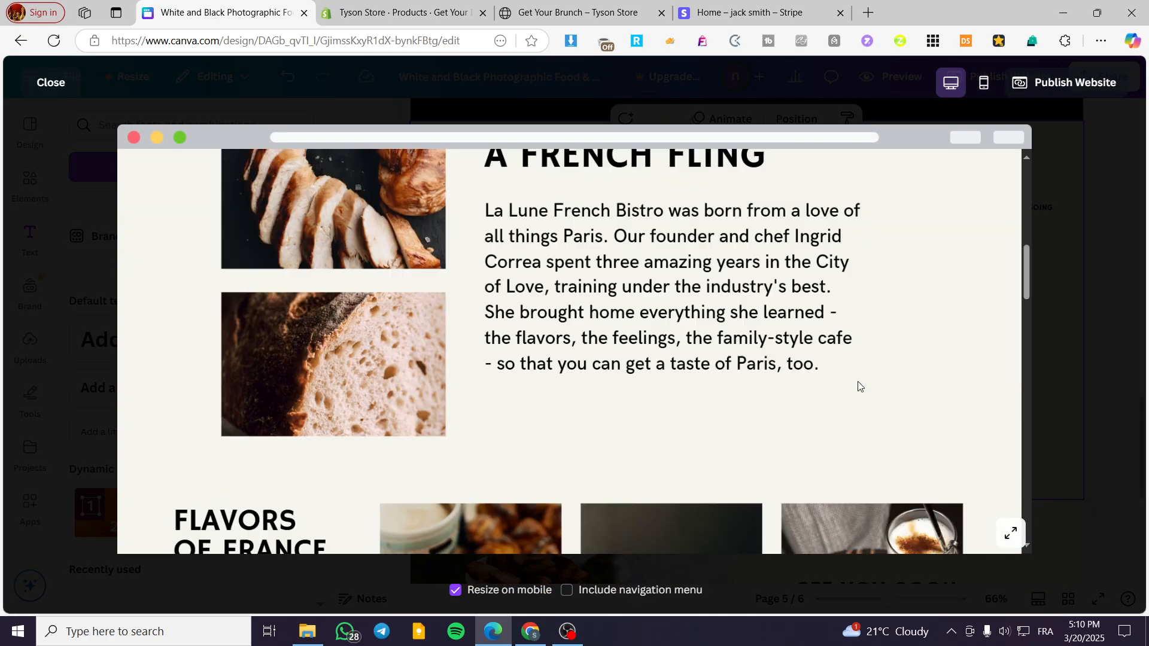
- Test the "Buy Now" link in the website preview, close the storefront pages, and exit the preview
{"action": "scroll", "coordinate": [823, 295], "scroll_direction": "up", "scroll_amount": 2}
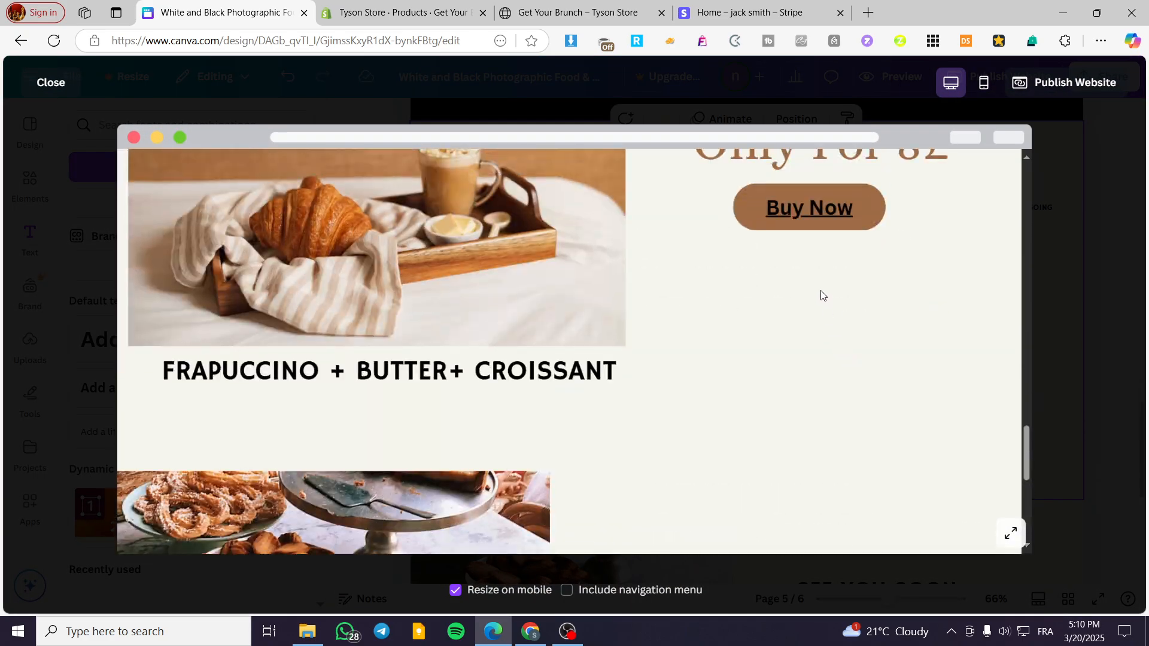
{"action": "left_click", "coordinate": [805, 204]}
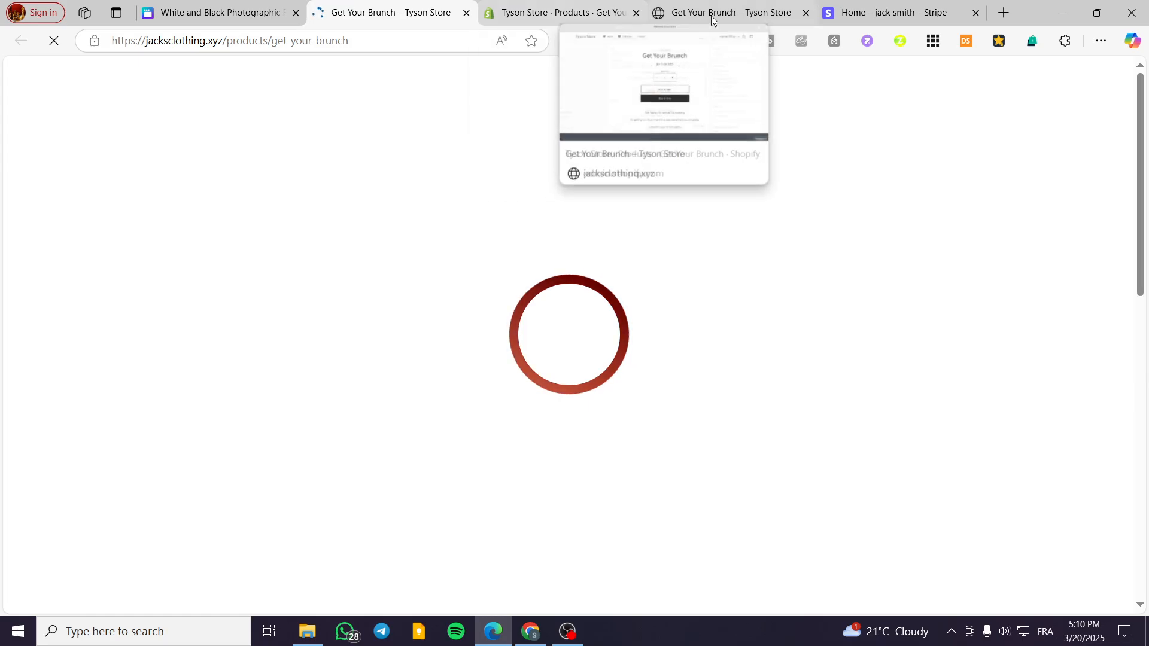
{"action": "left_click", "coordinate": [806, 12]}
{"action": "left_click", "coordinate": [482, 12]}
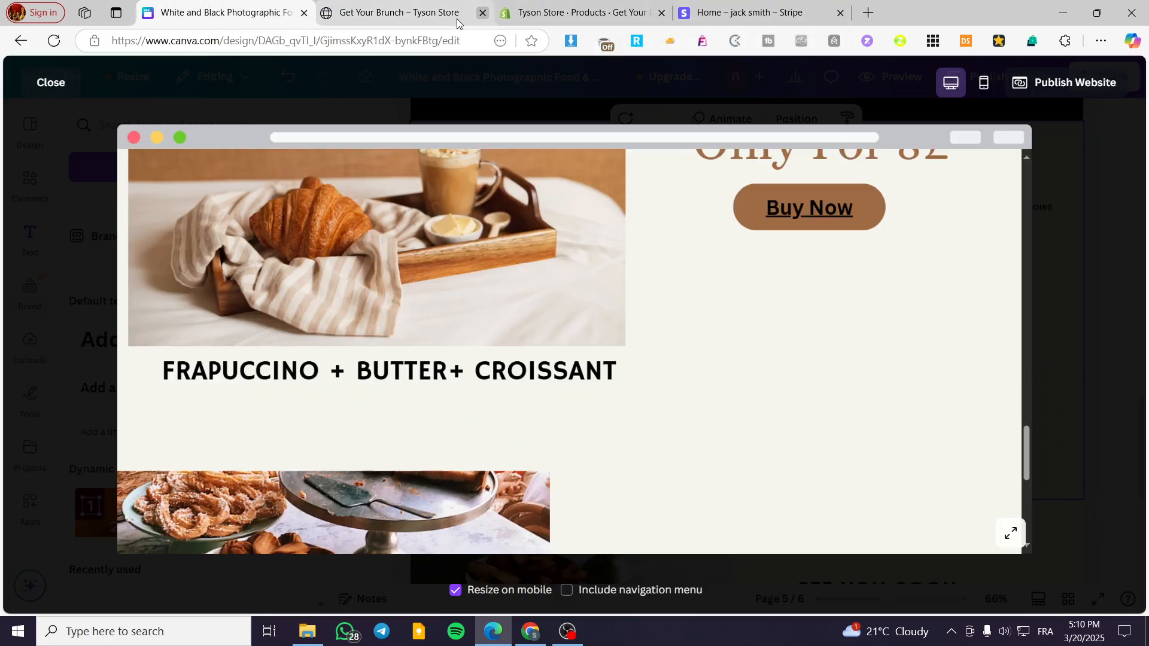
{"action": "left_click", "coordinate": [482, 12]}
{"action": "left_click", "coordinate": [1064, 104]}
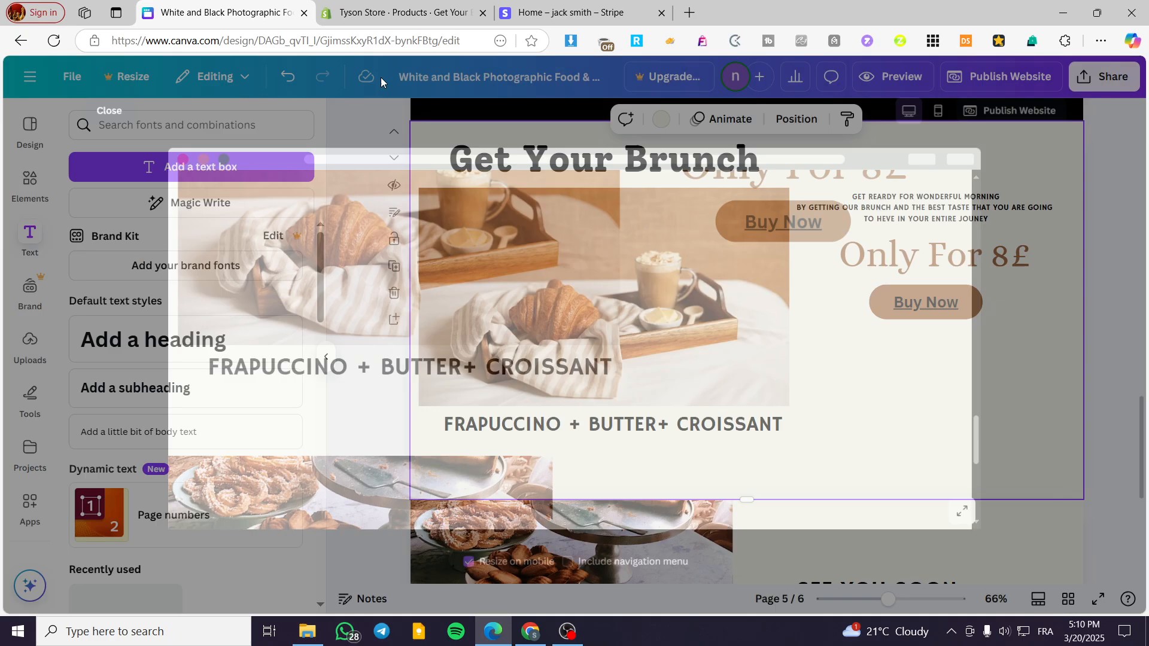
- Switch to the Stripe dashboard, start a new payment link and open the form for adding a new product to it
{"action": "left_click", "coordinate": [578, 4]}
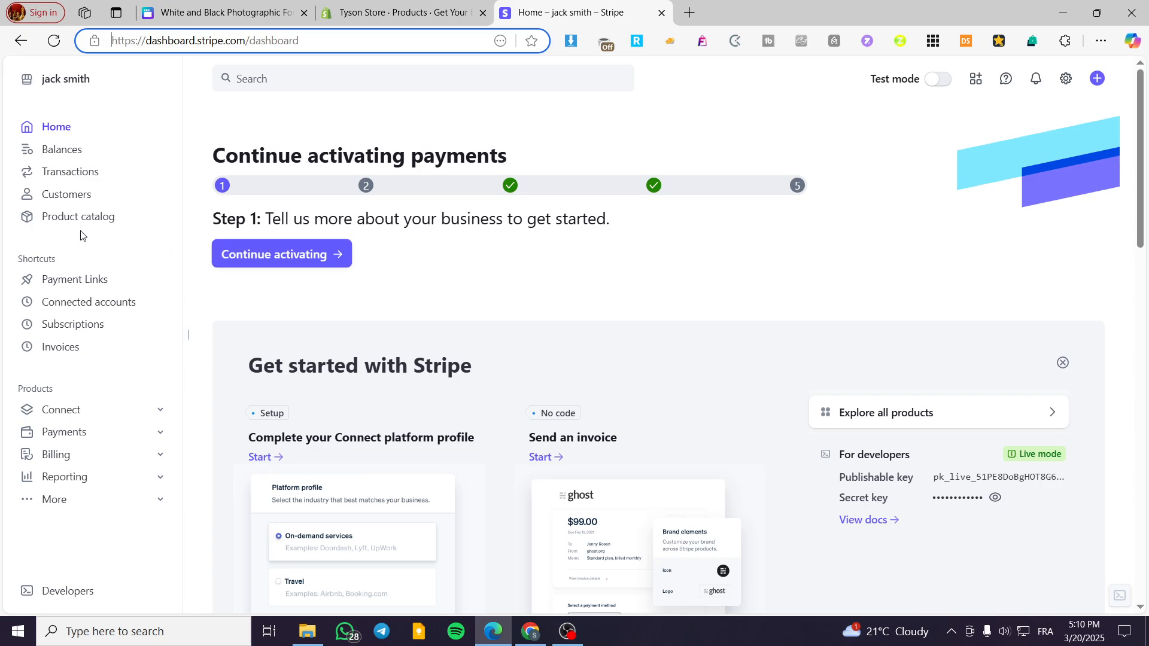
{"action": "left_click", "coordinate": [84, 281]}
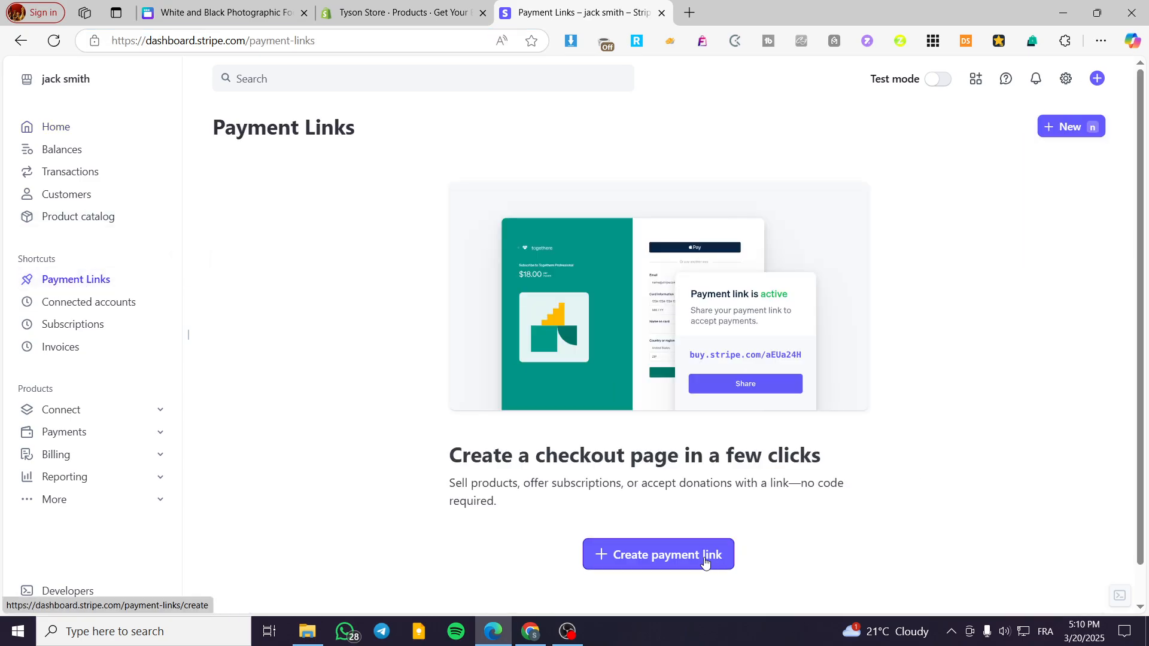
{"action": "left_click", "coordinate": [705, 556]}
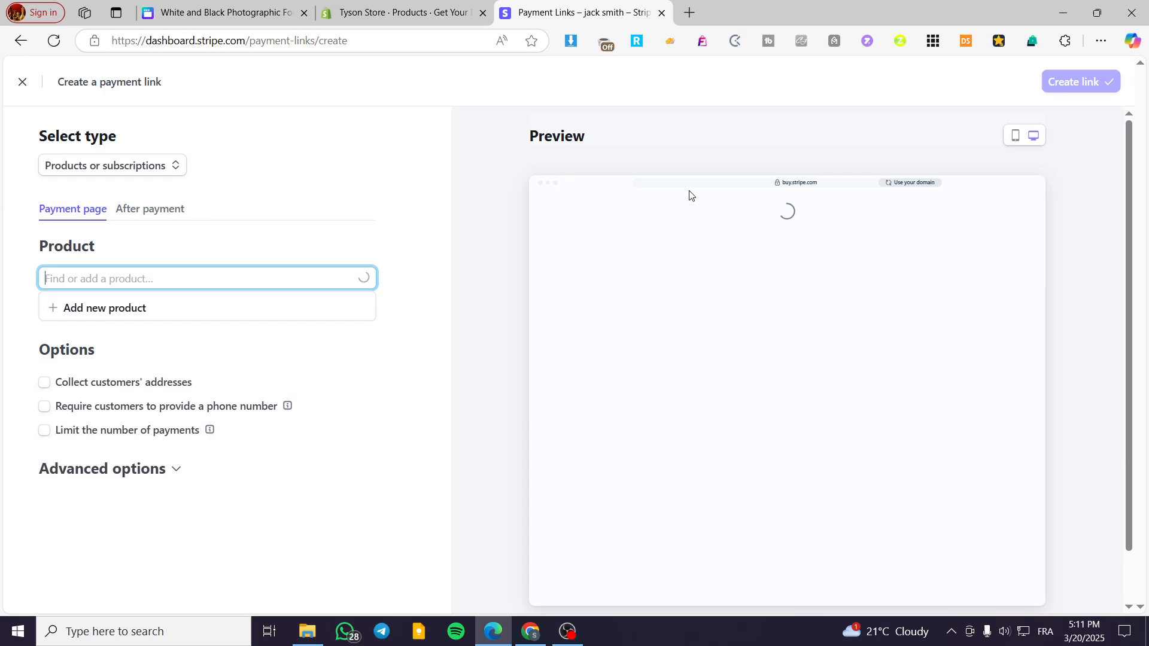
{"action": "left_click", "coordinate": [111, 308]}
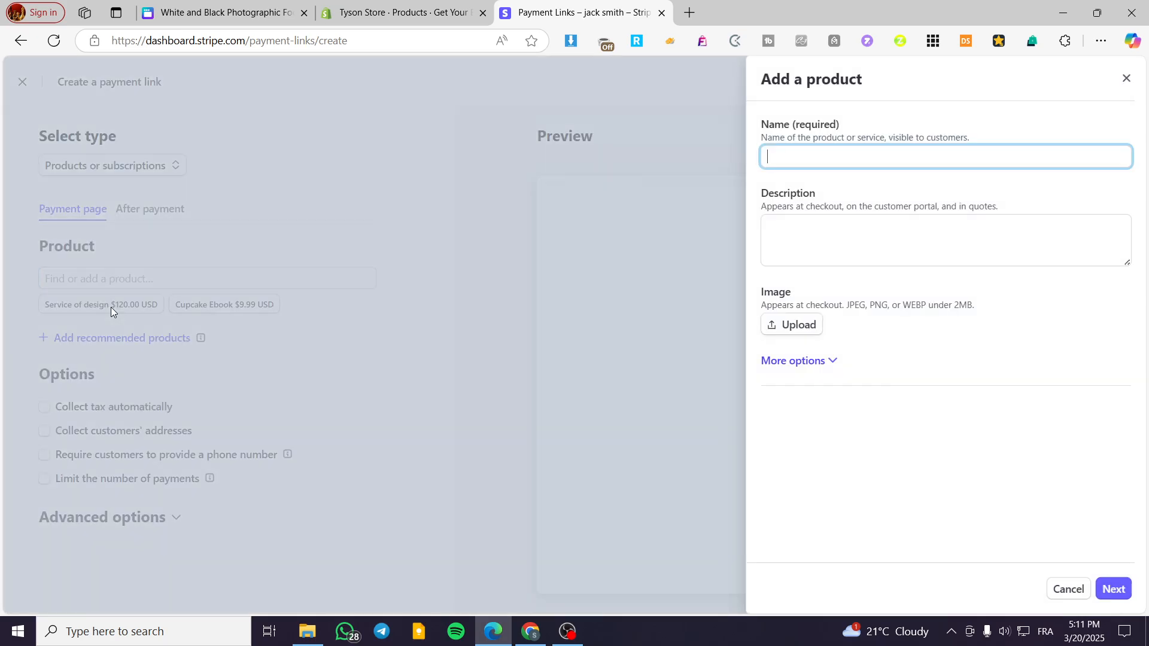
- Copy the heading "Get Your Brunch" from the Canva design and paste it as the Stripe product's name
{"action": "left_click", "coordinate": [228, 12]}
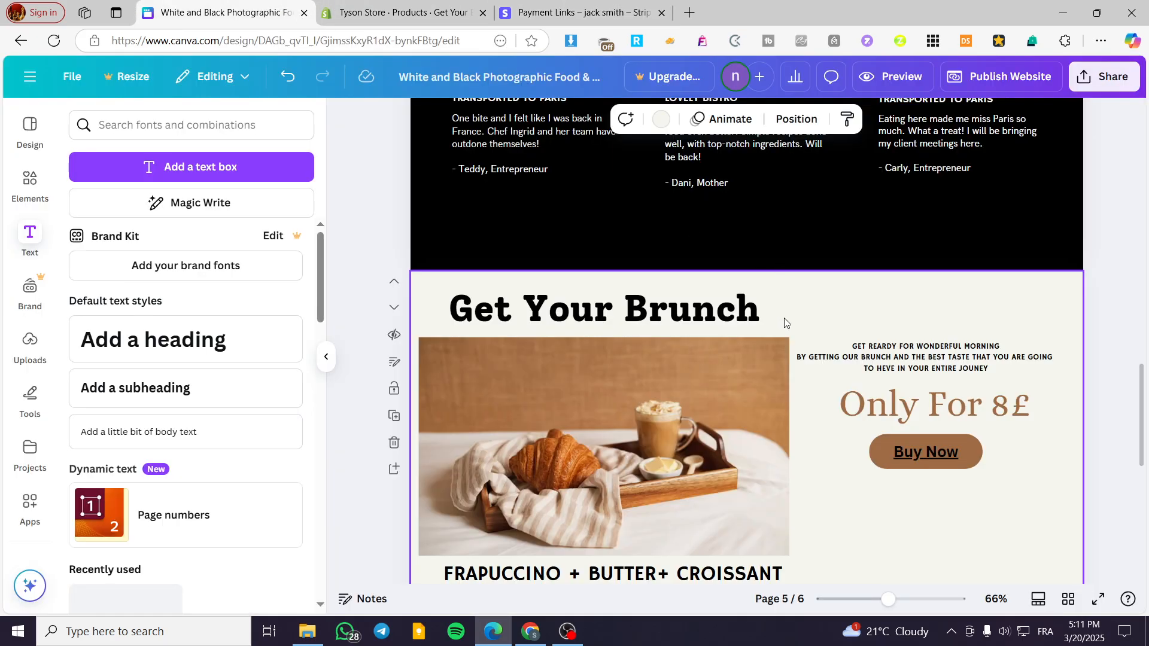
{"action": "double_click", "coordinate": [689, 302]}
{"action": "key", "text": "ctrl+c"}
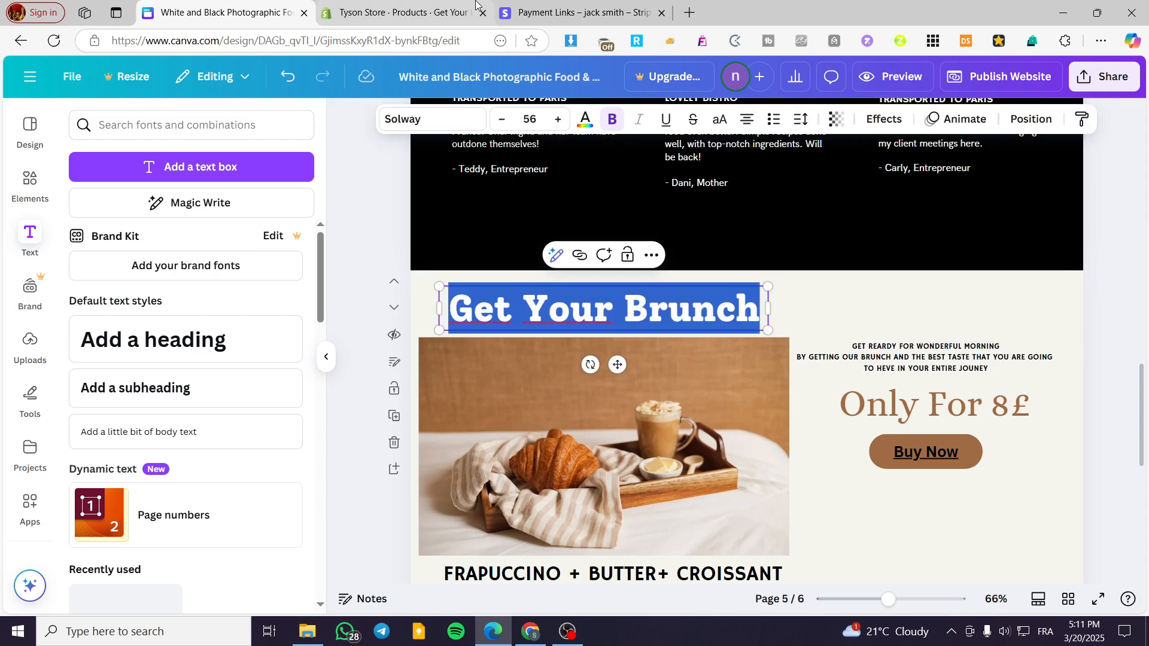
{"action": "left_click_drag", "start_coordinate": [574, 12], "coordinate": [401, 12]}
{"action": "left_click", "coordinate": [615, 157]}
{"action": "key", "text": "ctrl+v"}
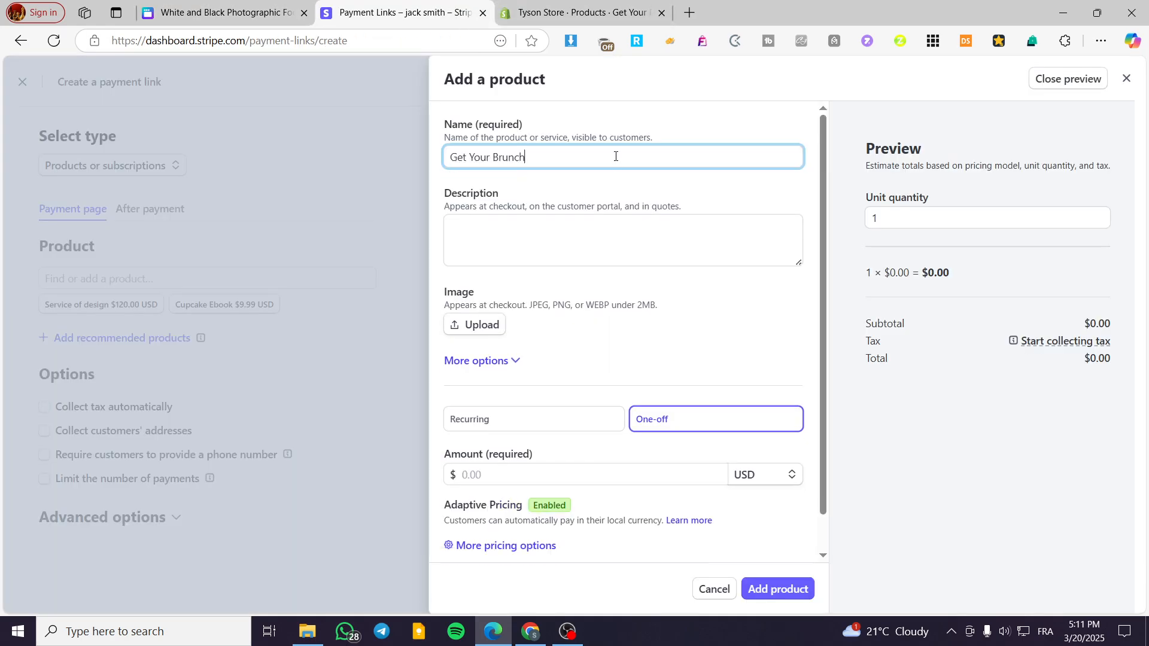
- Copy the "Get Reardy for wonderful morning" paragraph from the Canva design into the Stripe product's description
{"action": "left_click", "coordinate": [227, 11]}
{"action": "left_click", "coordinate": [871, 358]}
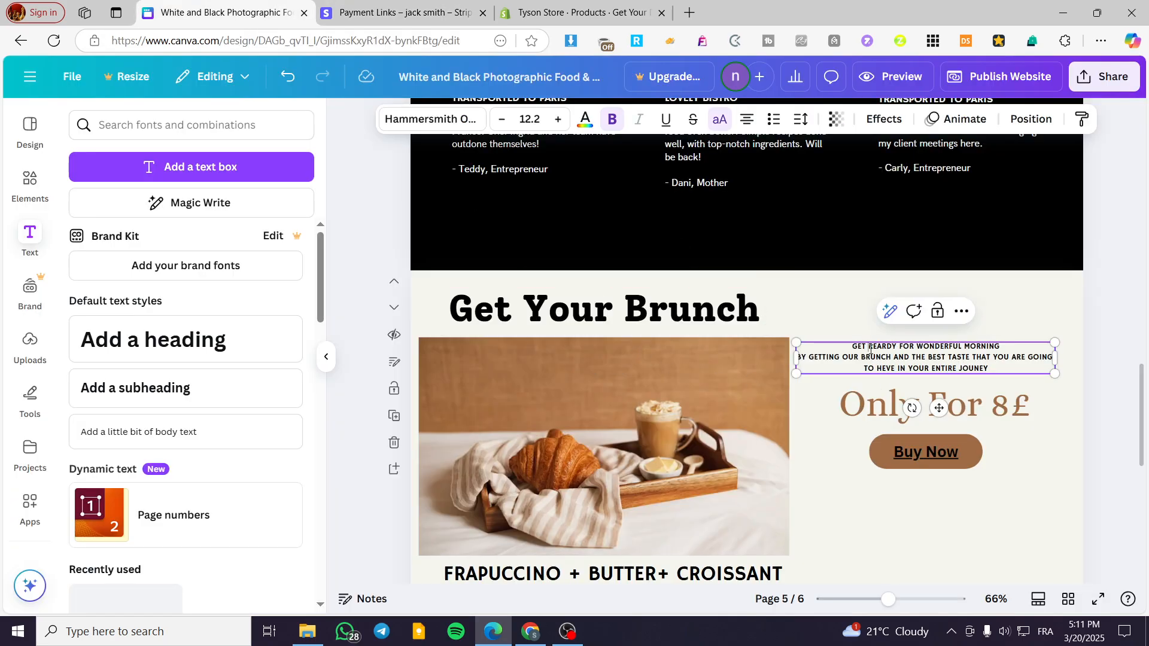
{"action": "double_click", "coordinate": [870, 347]}
{"action": "left_click", "coordinate": [439, 3]}
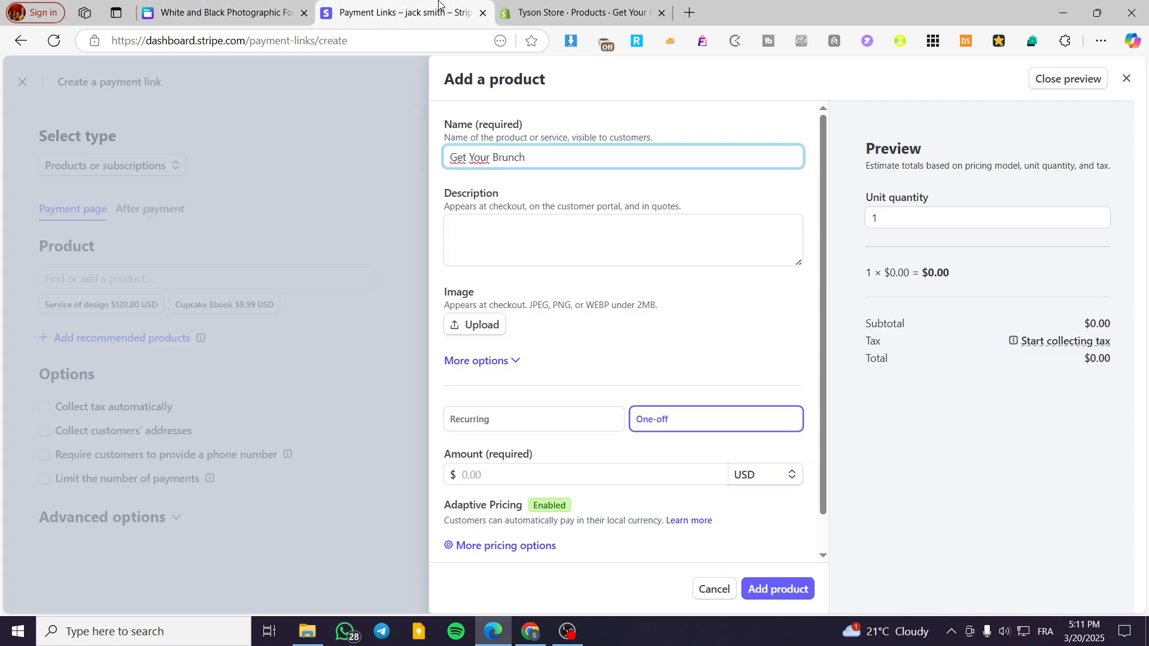
{"action": "left_click", "coordinate": [538, 244]}
{"action": "type", "text": "Get Reardy for wonderful morningBy getting our Brunch and the best taste that you are going to heve in your entire jouney"}
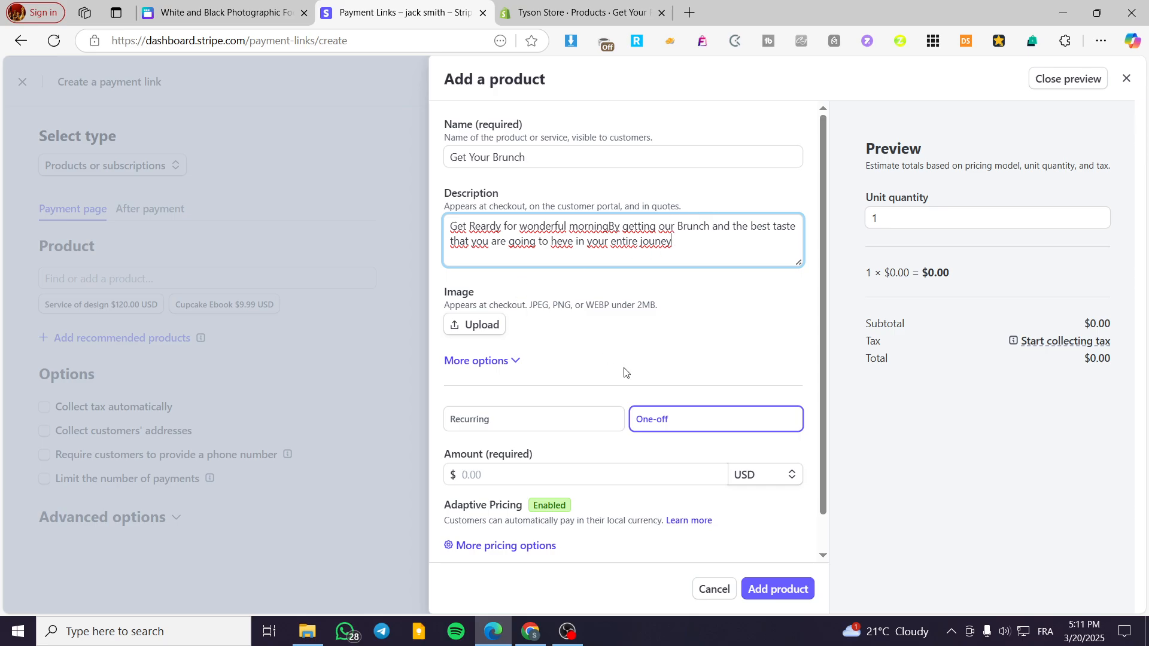
- Add the product with a one-off price of 8.00 USD and no image, and try to create the payment link
{"action": "left_click", "coordinate": [485, 330]}
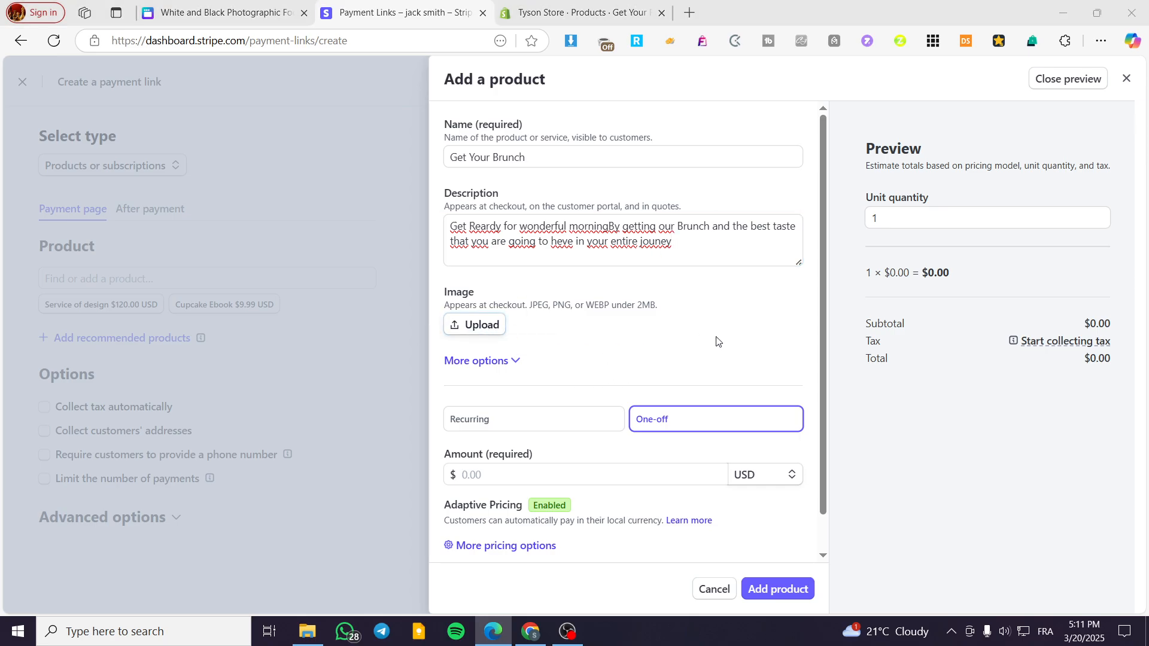
{"action": "left_click", "coordinate": [895, 159]}
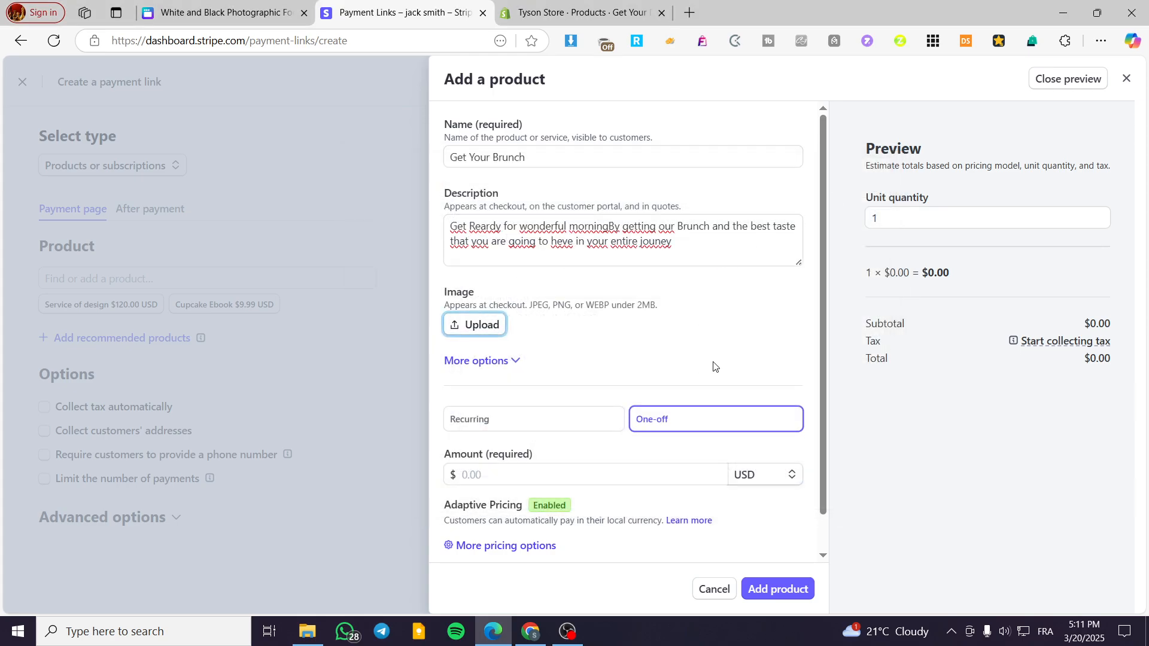
{"action": "left_click", "coordinate": [547, 481]}
{"action": "type", "text": "8"}
{"action": "left_click", "coordinate": [742, 483]}
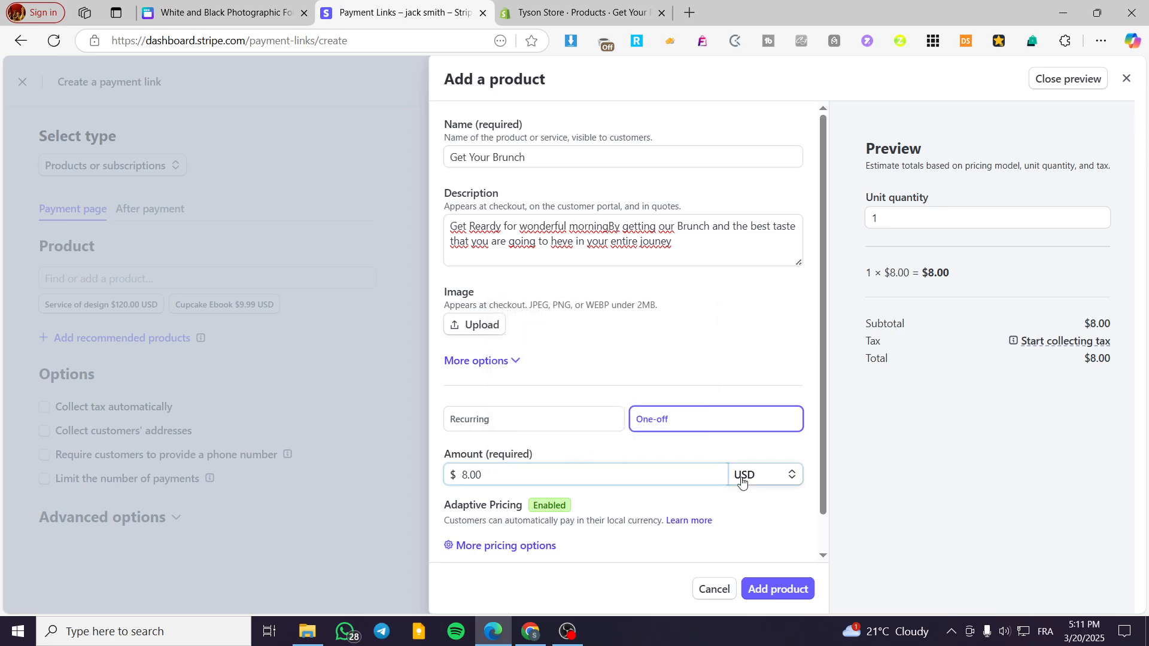
{"action": "left_click", "coordinate": [742, 482]}
{"action": "scroll", "coordinate": [575, 454], "scroll_direction": "down", "scroll_amount": 1}
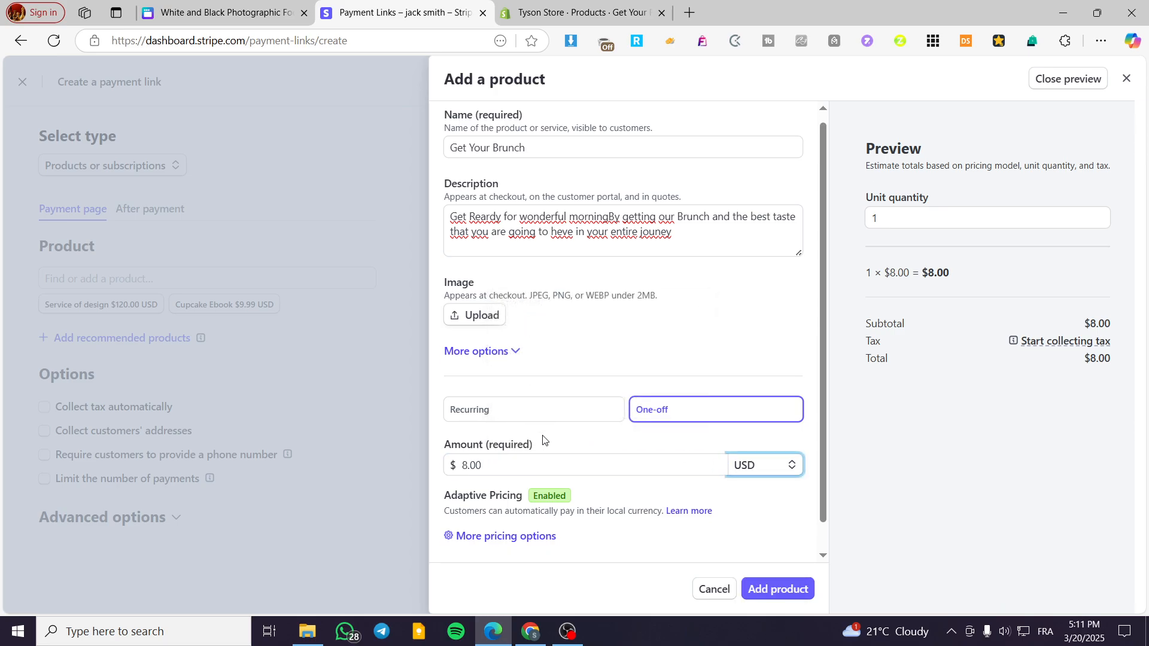
{"action": "left_click", "coordinate": [777, 589]}
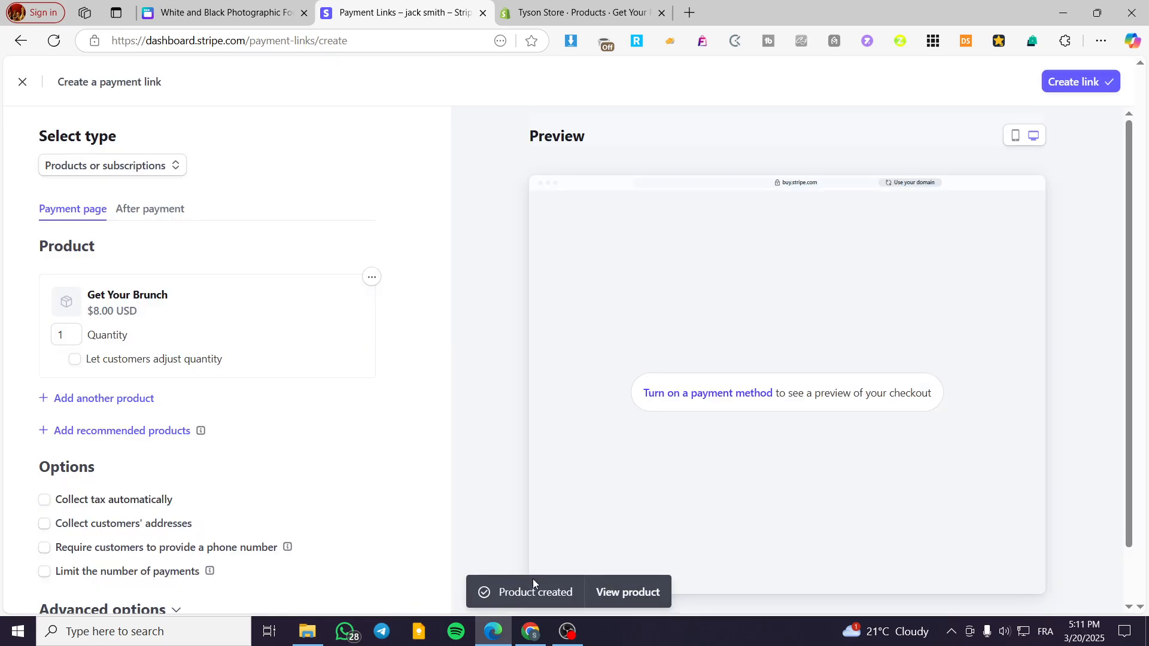
{"action": "left_click", "coordinate": [1076, 88]}
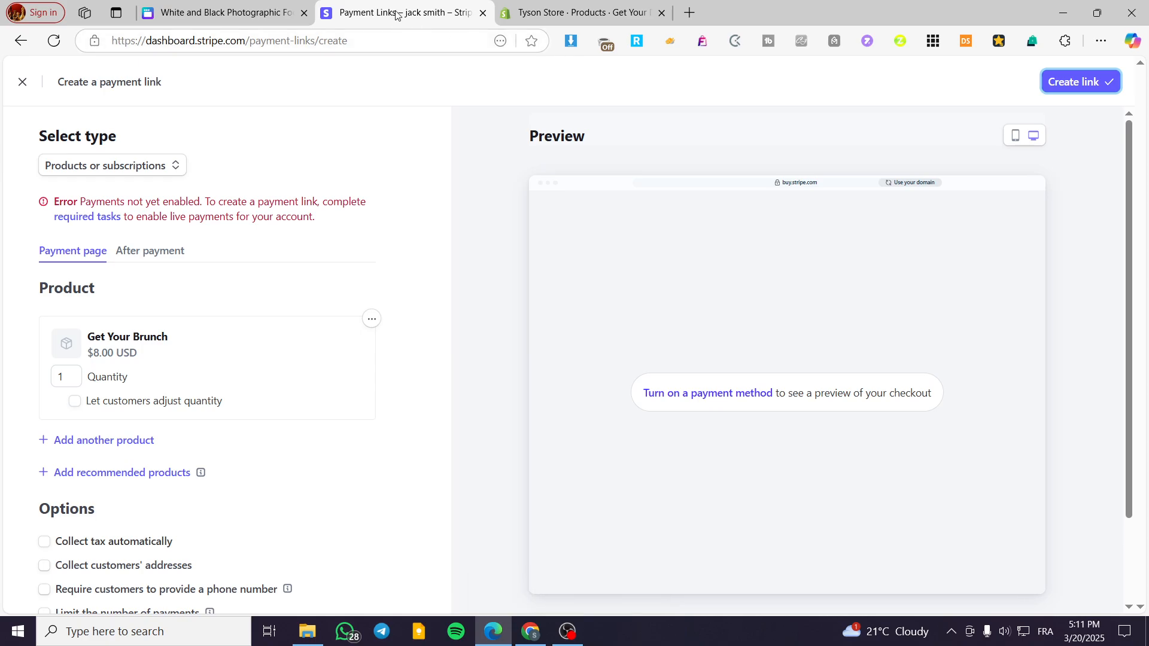
- Switch to the Canva design and try clearing the URL in the "Buy Now" text's link settings
{"action": "left_click", "coordinate": [233, 12]}
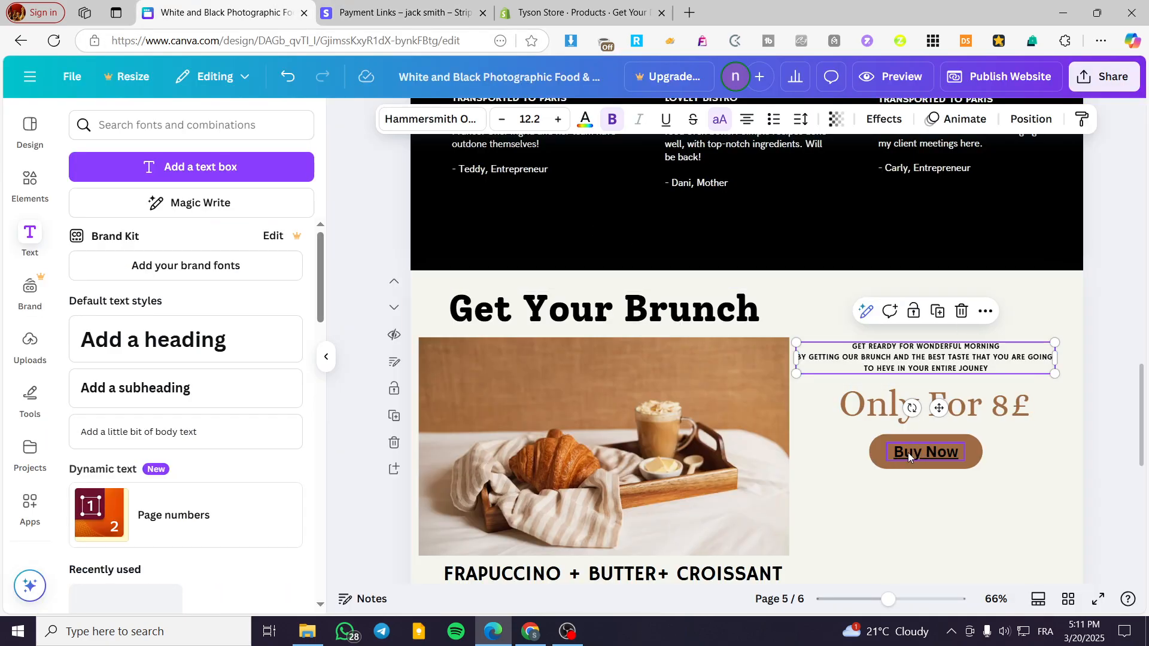
{"action": "left_click", "coordinate": [950, 459]}
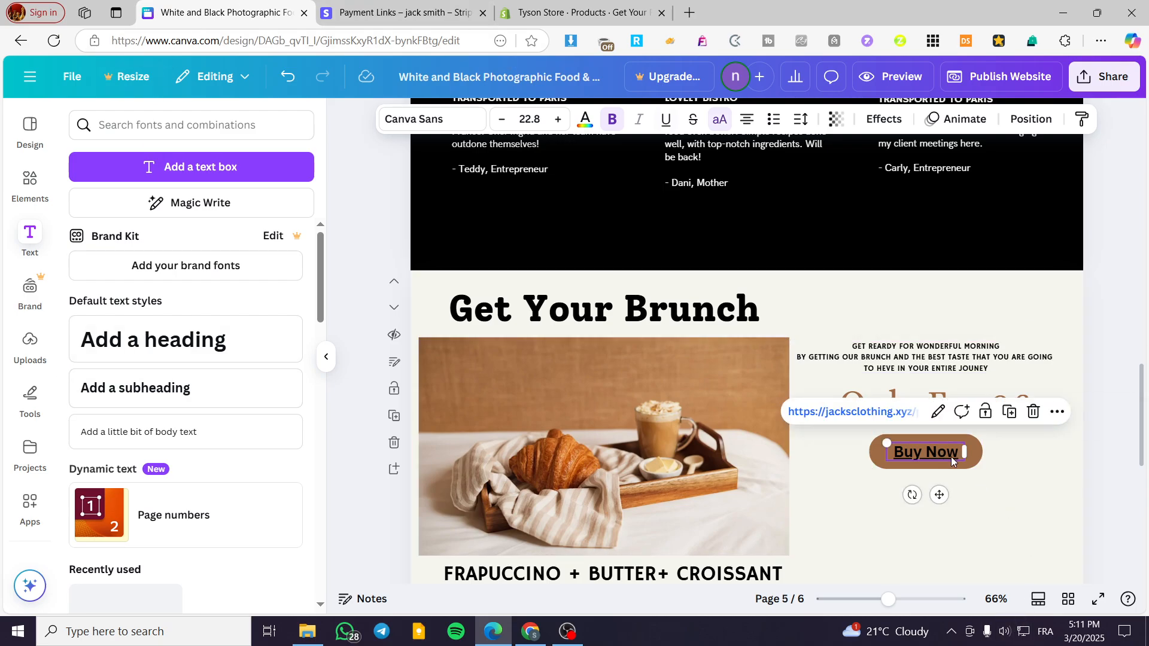
{"action": "left_click", "coordinate": [1057, 411]}
{"action": "left_click", "coordinate": [1017, 346]}
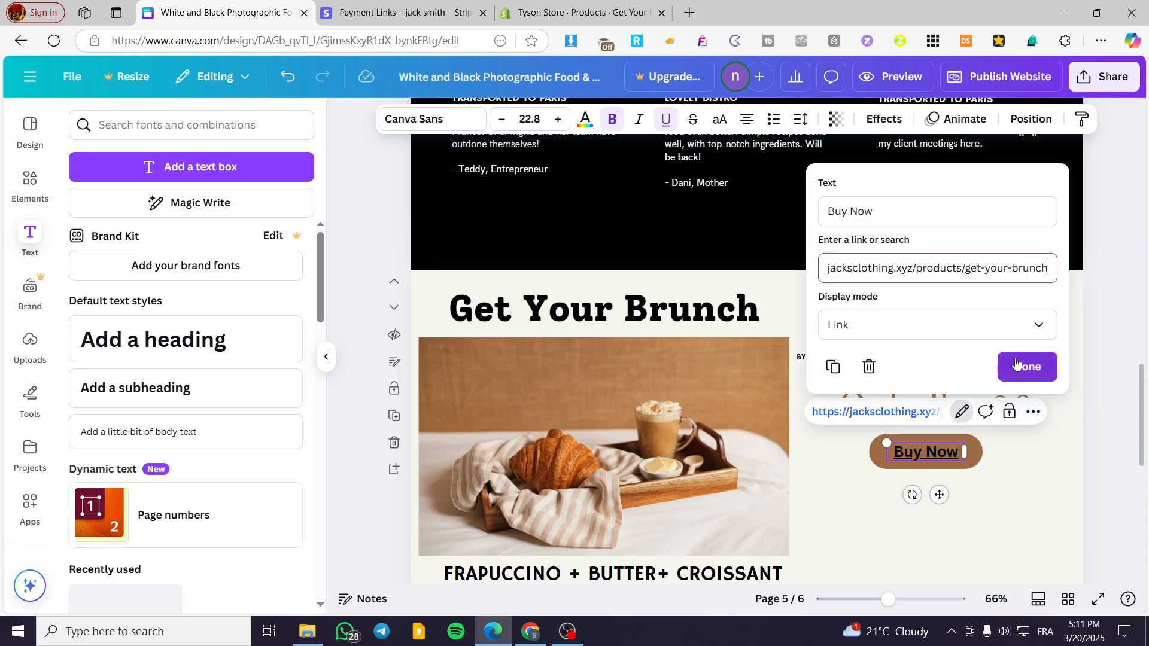
{"action": "left_click", "coordinate": [970, 267]}
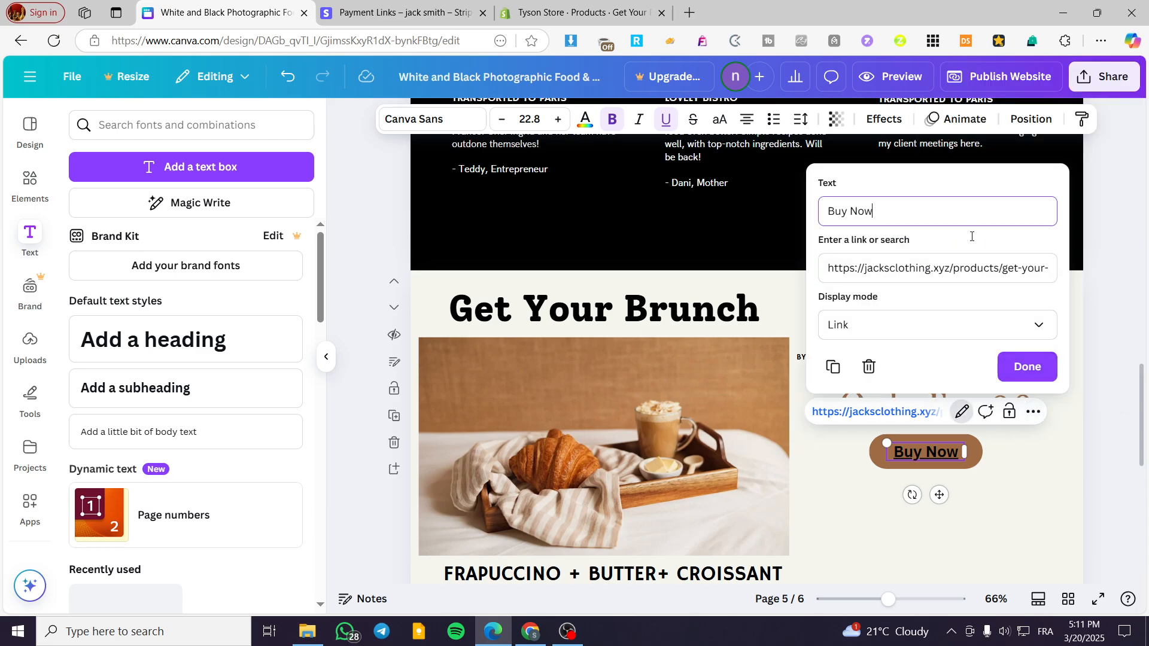
{"action": "key", "text": "ctrl+a"}
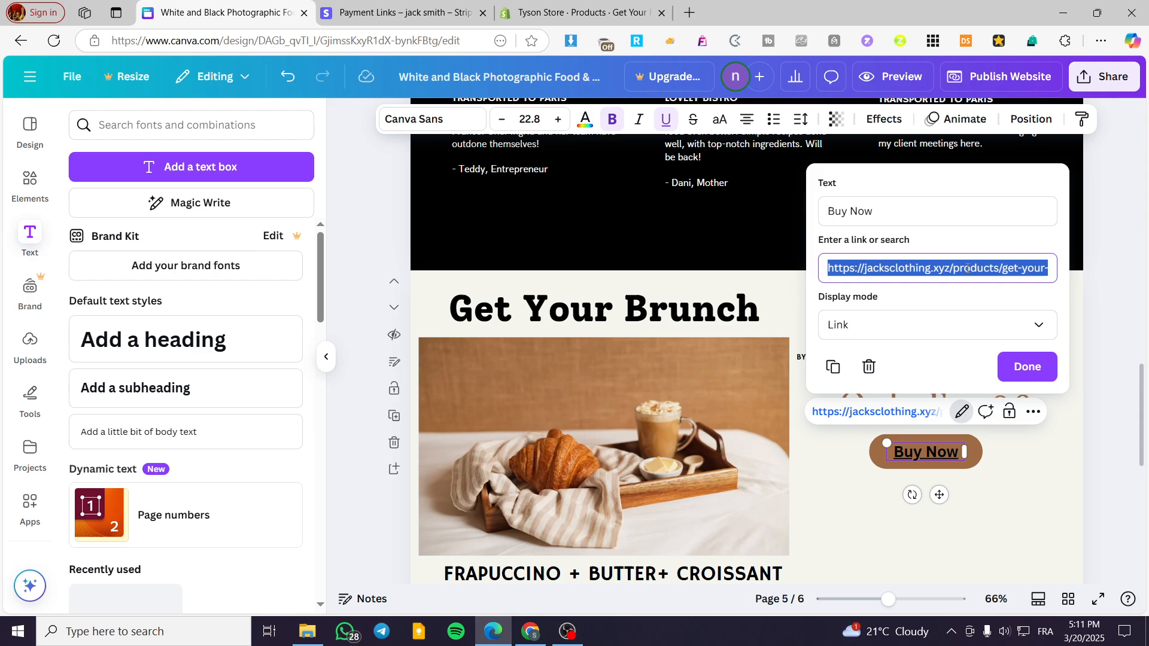
{"action": "key", "text": "ctrl+v"}
{"action": "left_click", "coordinate": [1043, 268]}
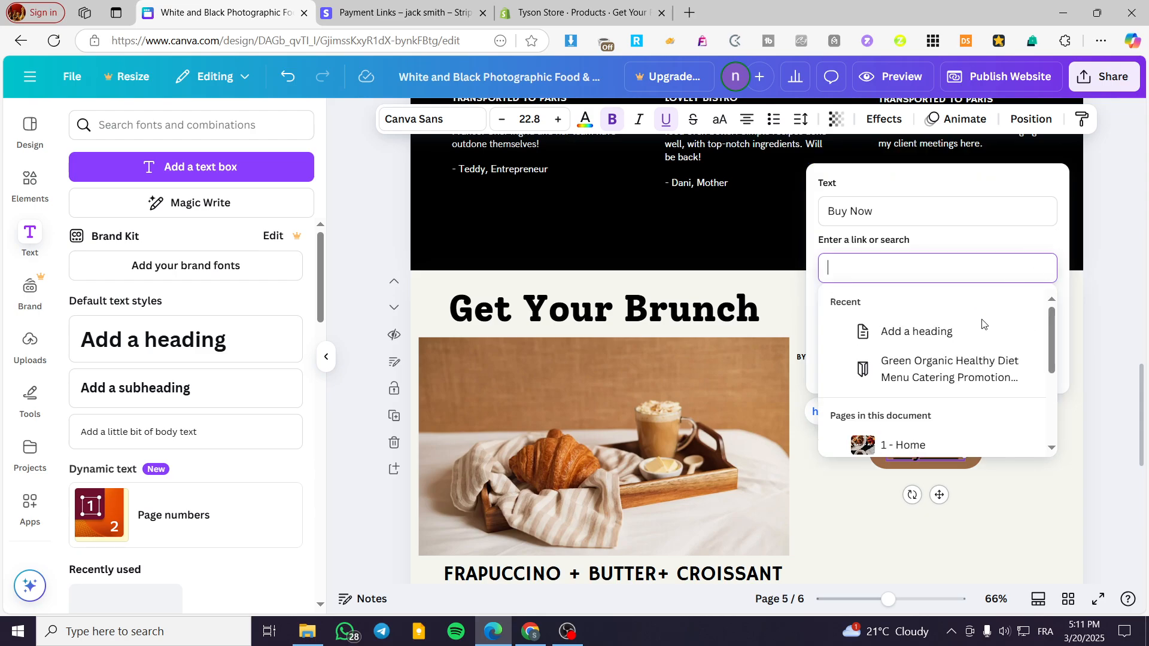
{"action": "left_click", "coordinate": [1033, 540]}
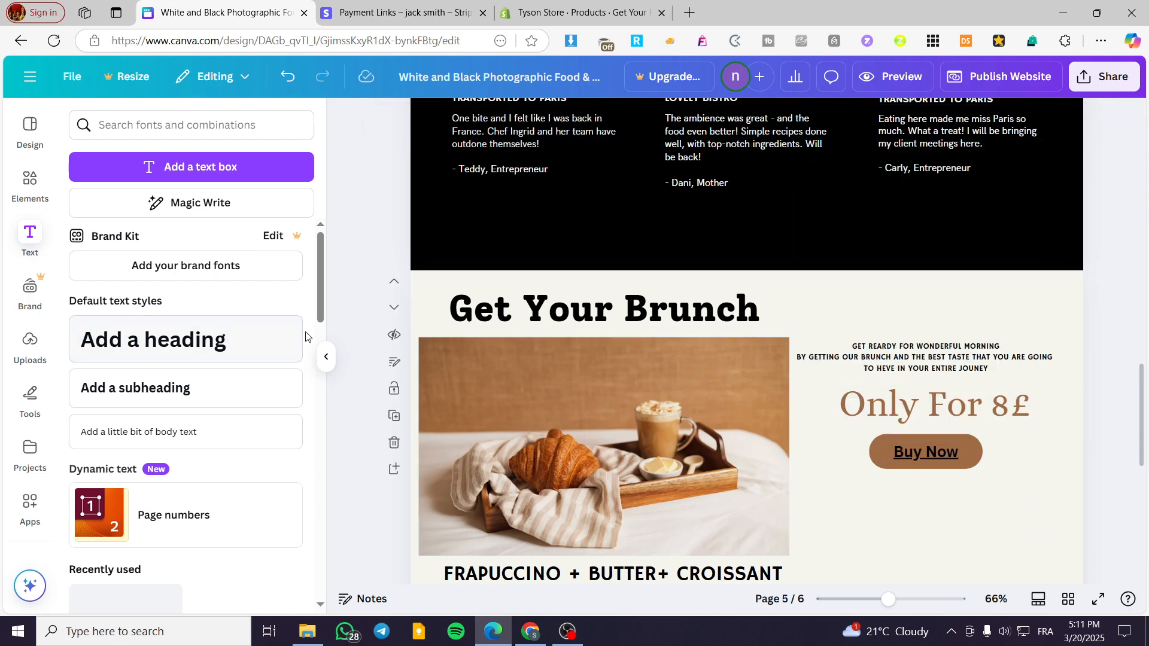